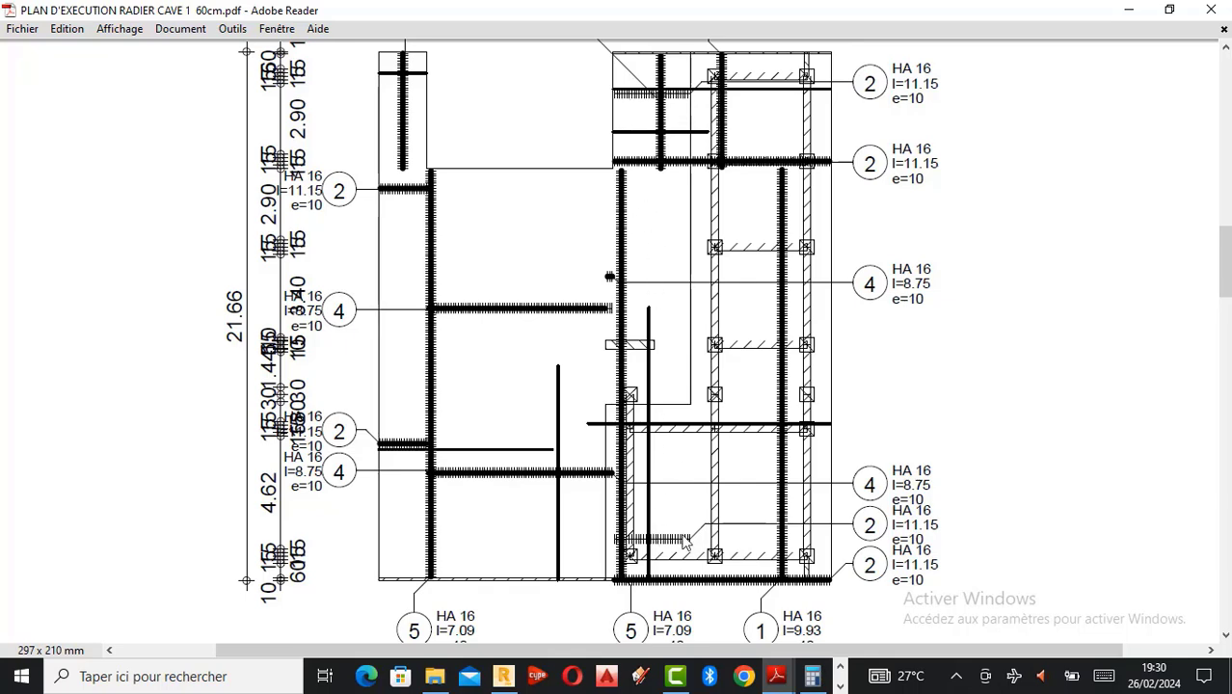
Examine the bar marks, lengths and spacings on the lower reinforcement plan of the Cave 1 raft.
scroll(672, 612, up, 1)
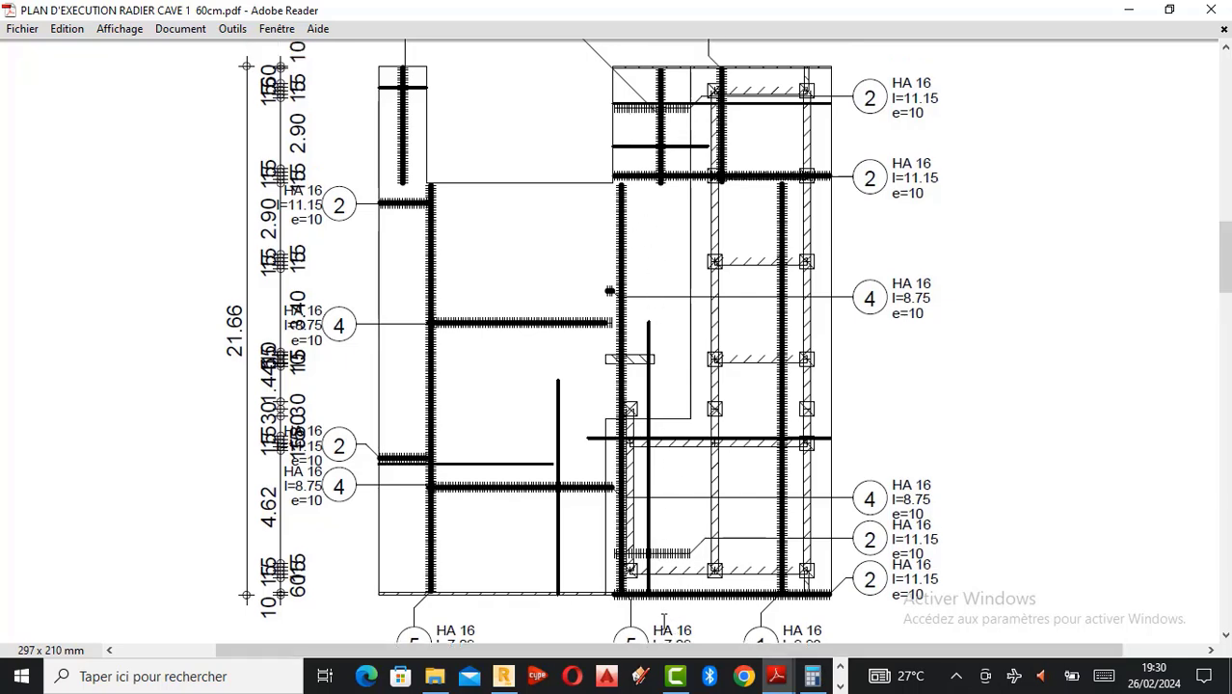
scroll(780, 612, up, 1)
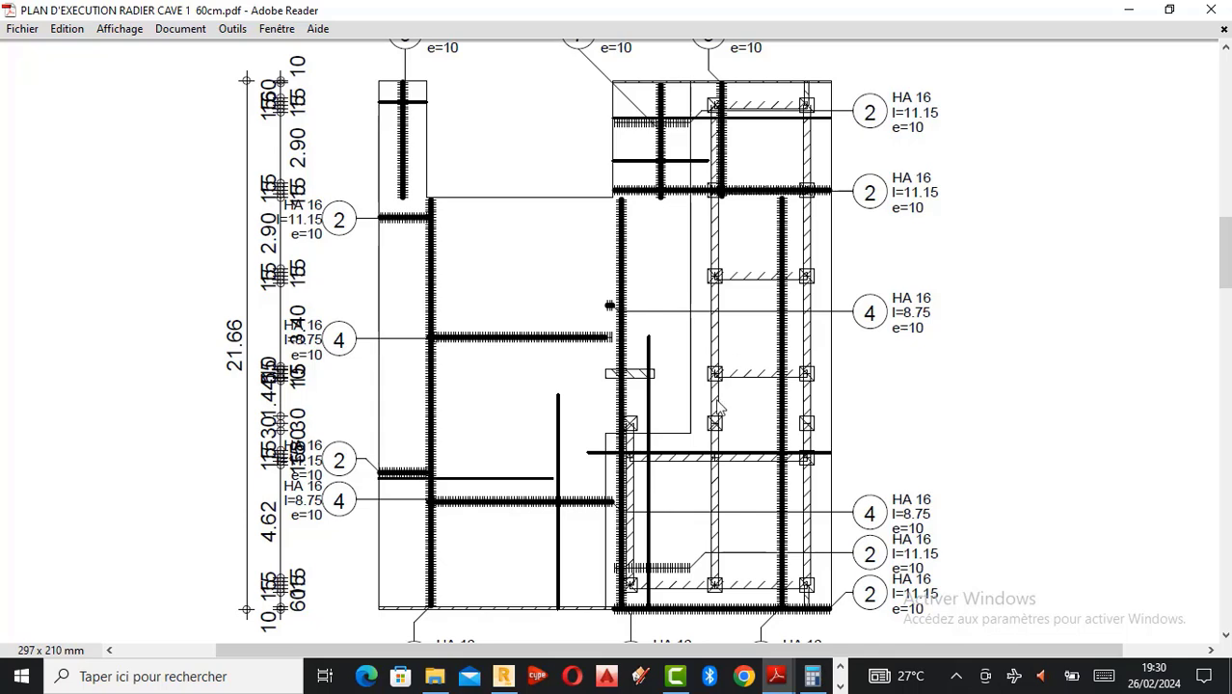
scroll(719, 407, down, 1)
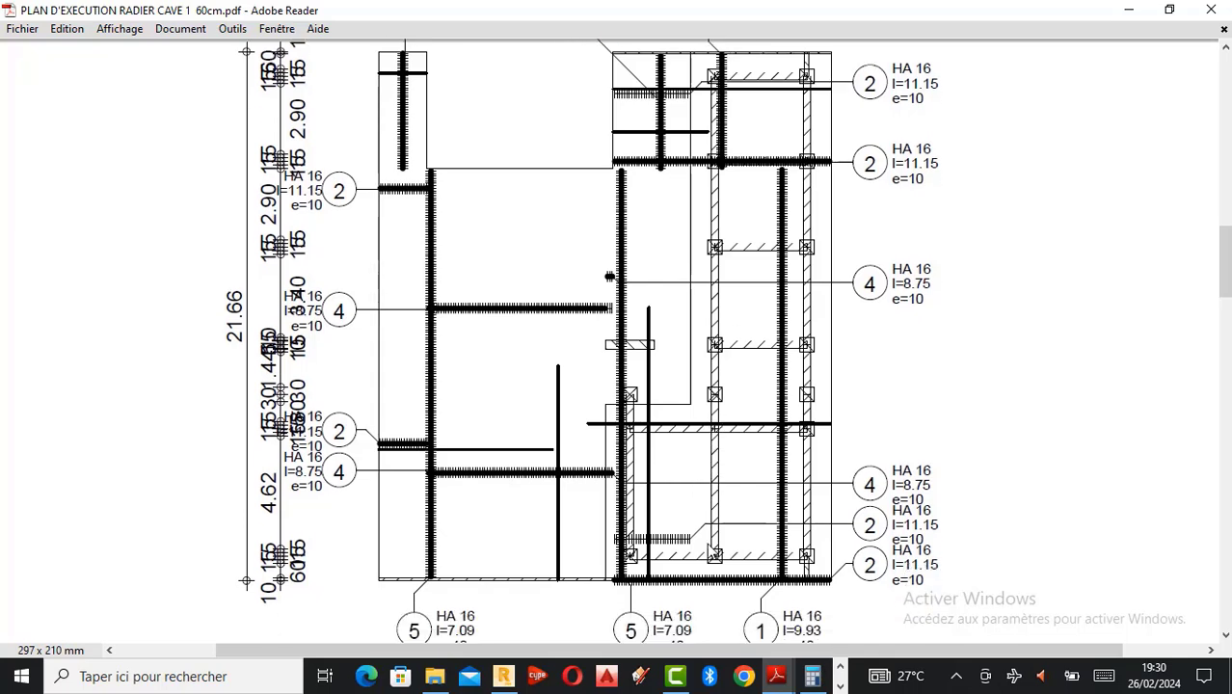
scroll(711, 549, down, 1)
scroll(723, 540, down, 1)
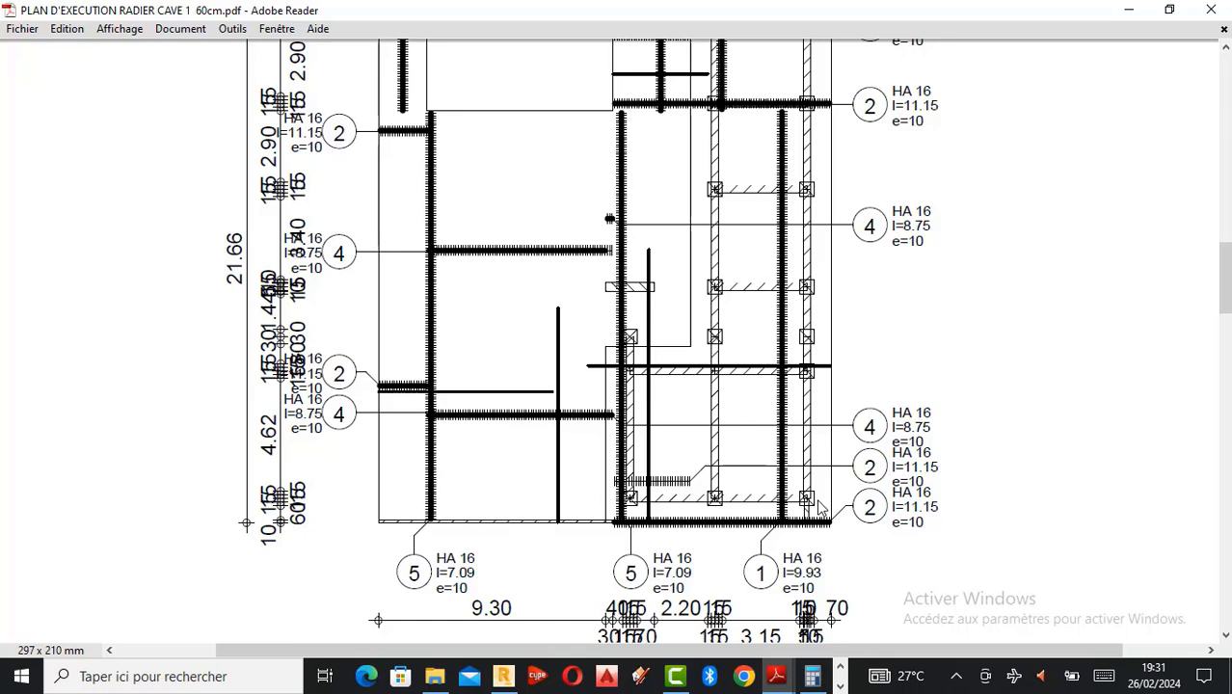
scroll(793, 511, up, 1)
scroll(796, 510, up, 5)
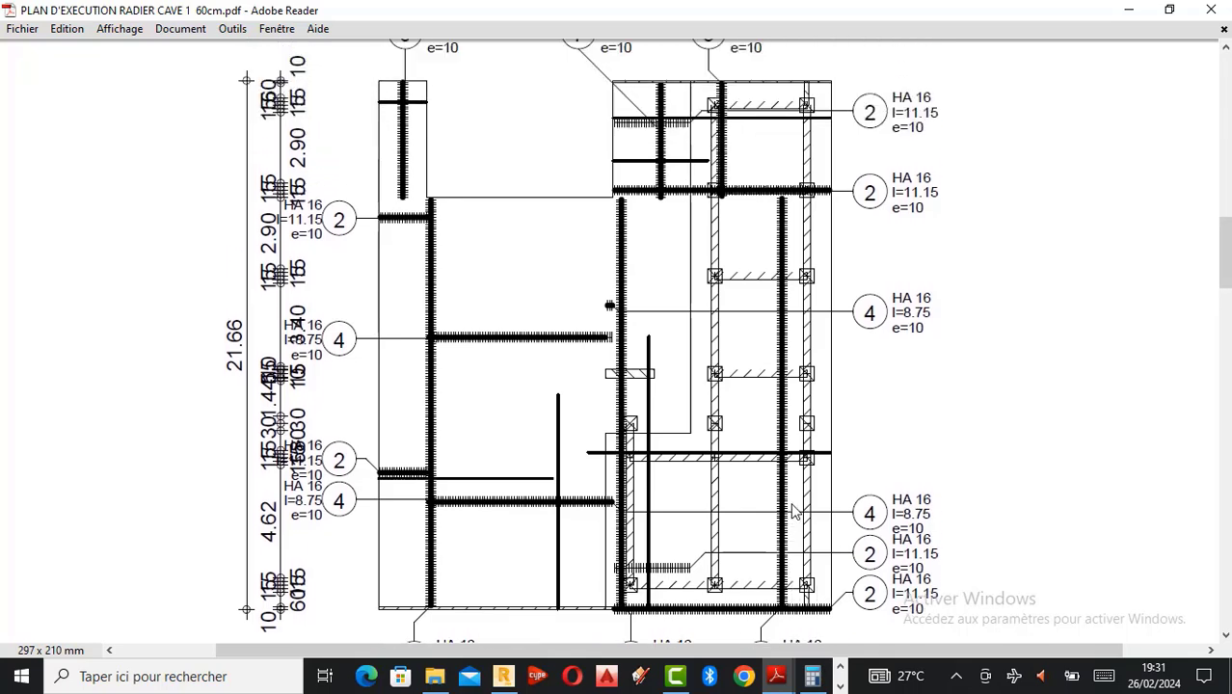
scroll(734, 360, up, 1)
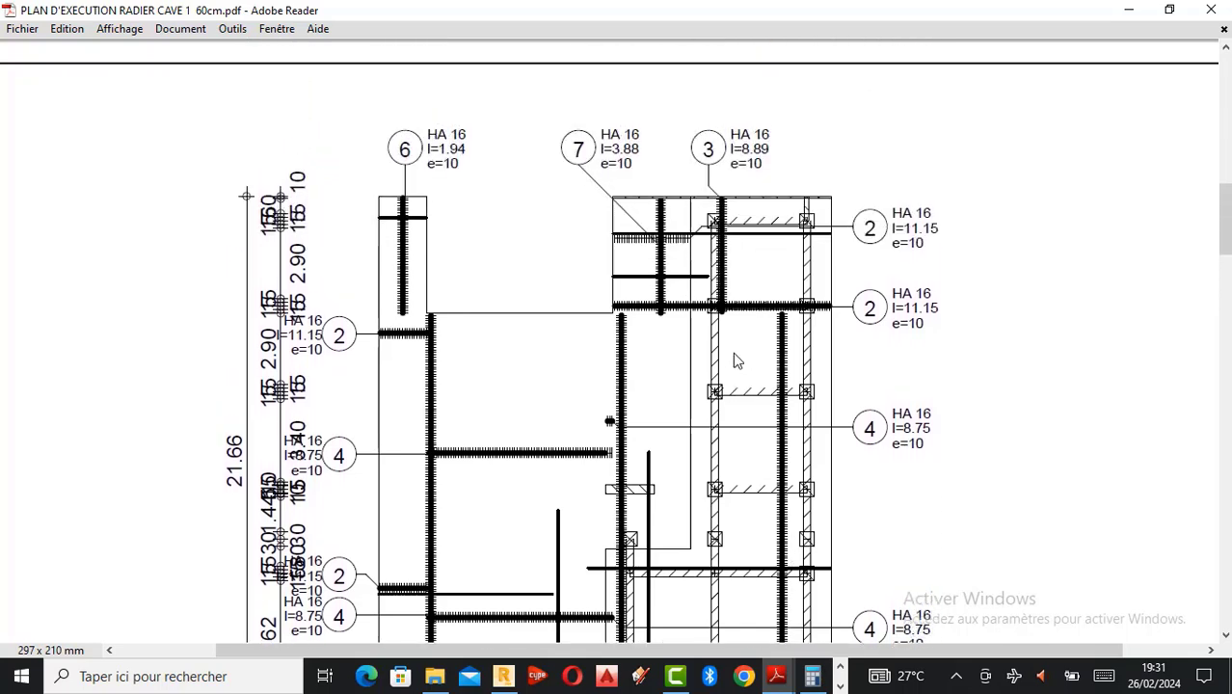
scroll(734, 355, right, 1)
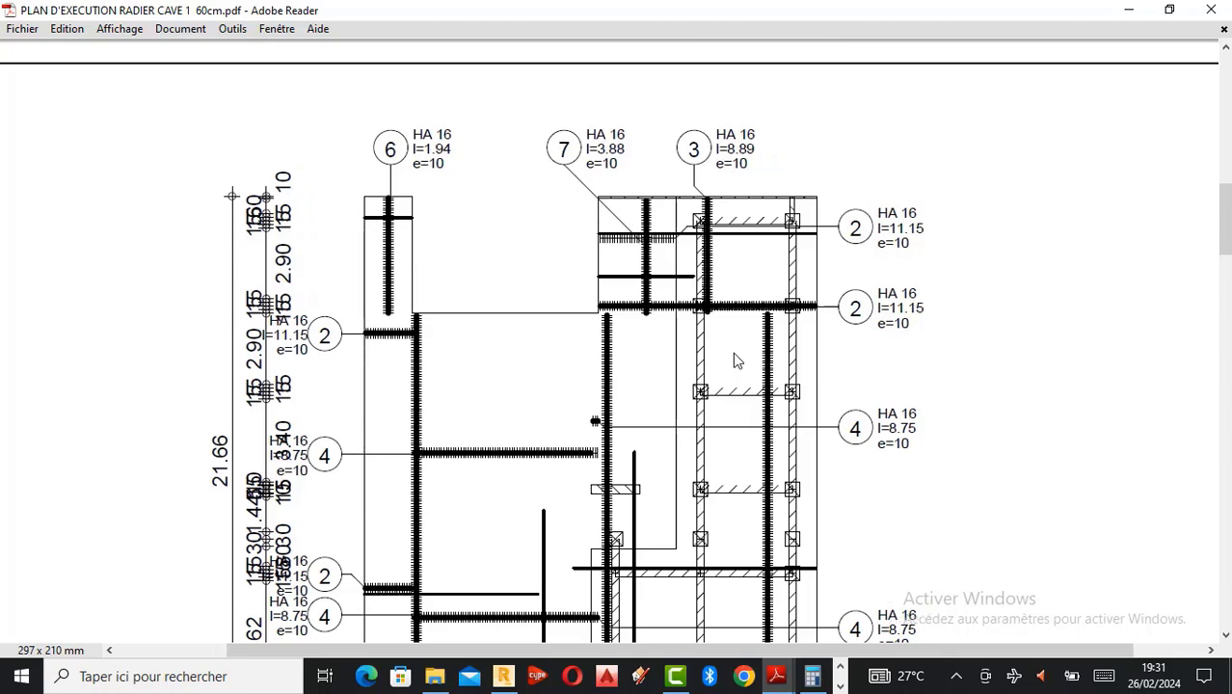
scroll(733, 361, right, 1)
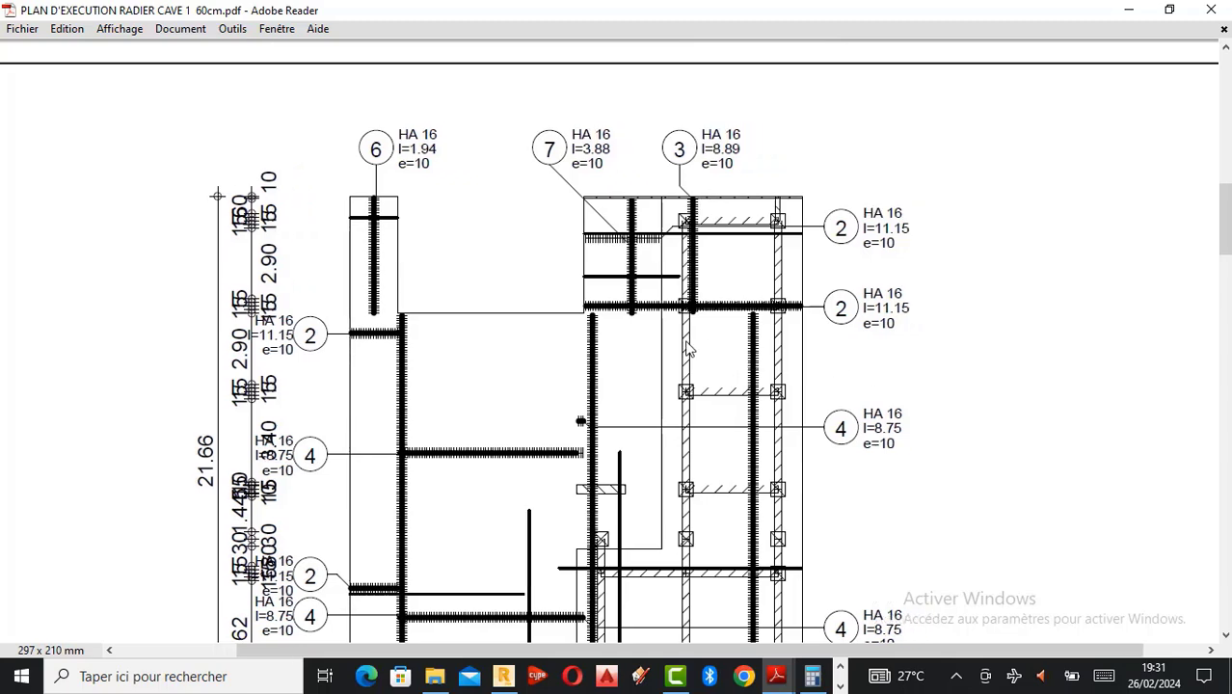
Fit the whole page in view and review the Cave 1 raft's upper reinforcement plan and bar schedule.
key(ctrl+0)
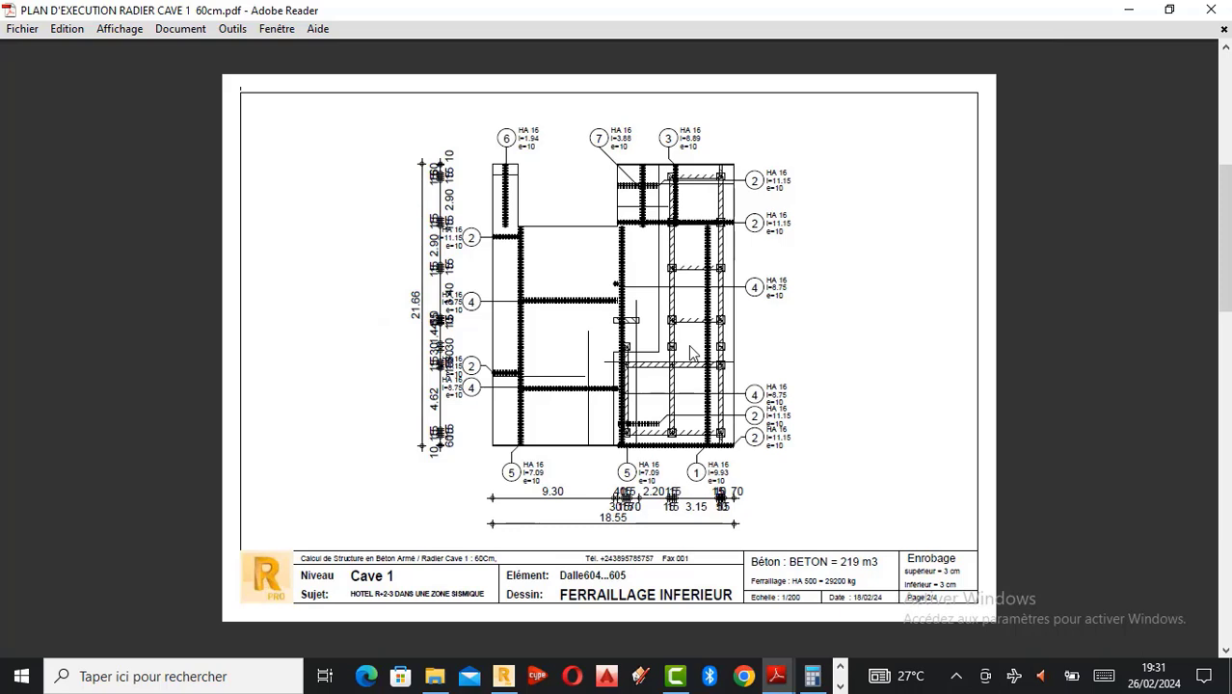
scroll(692, 352, down, 1)
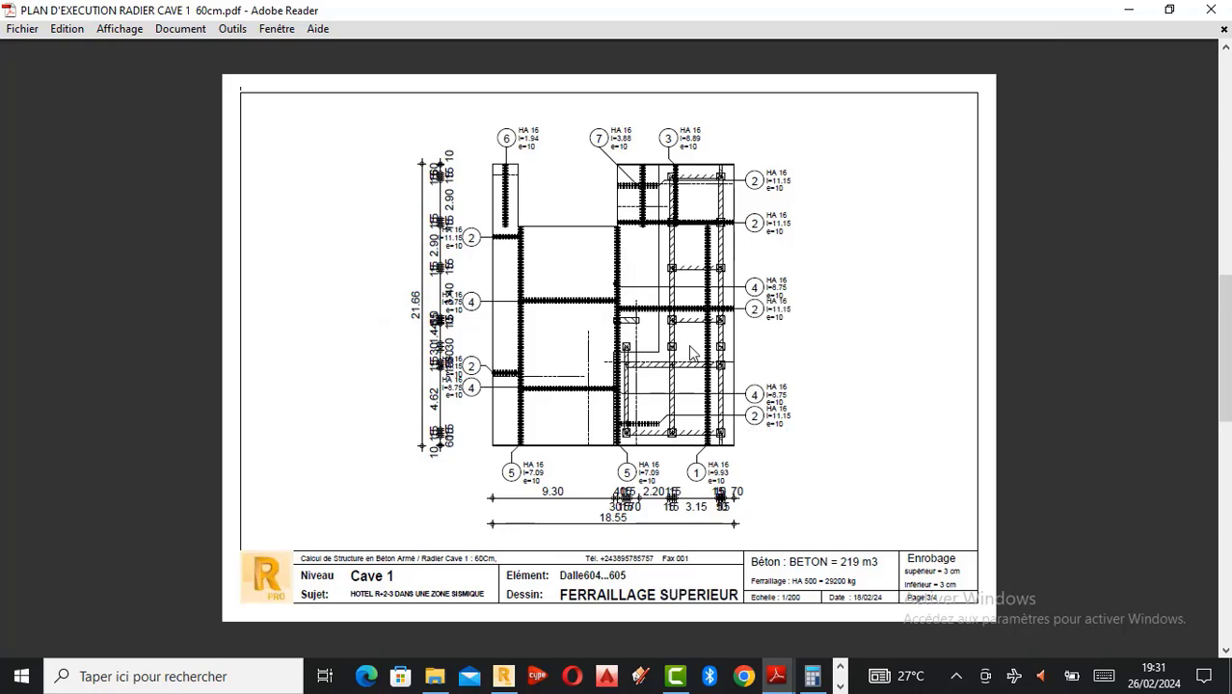
scroll(693, 353, down, 1)
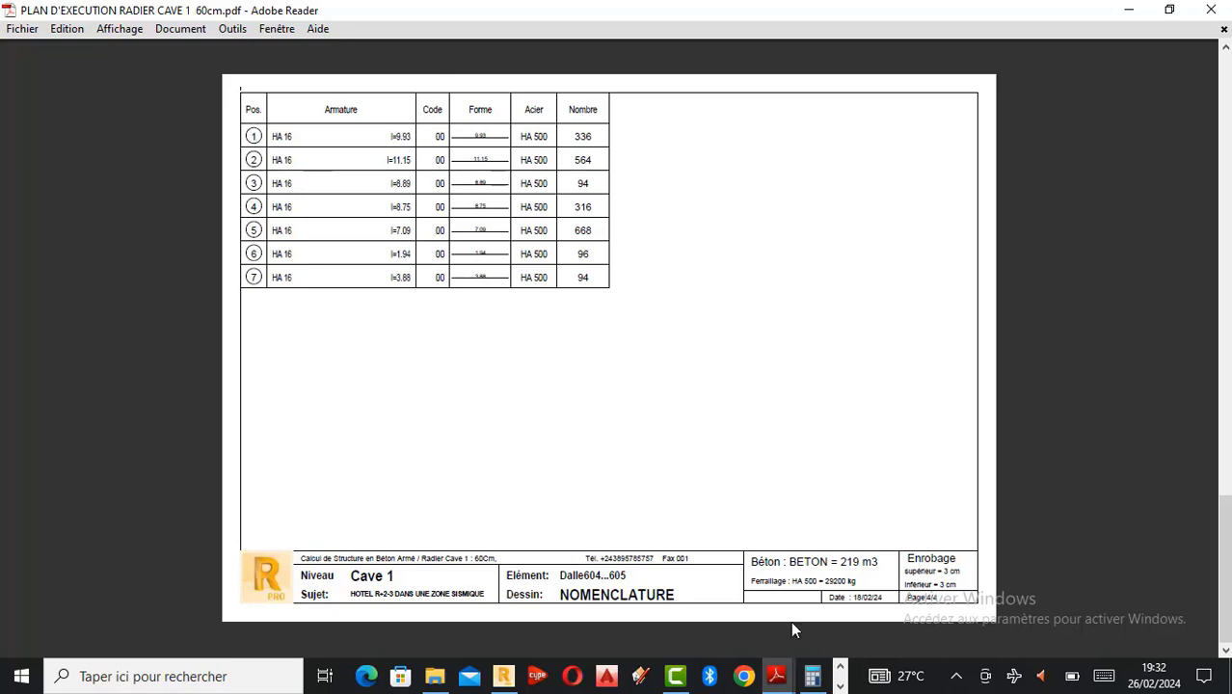
scroll(790, 621, up, 1)
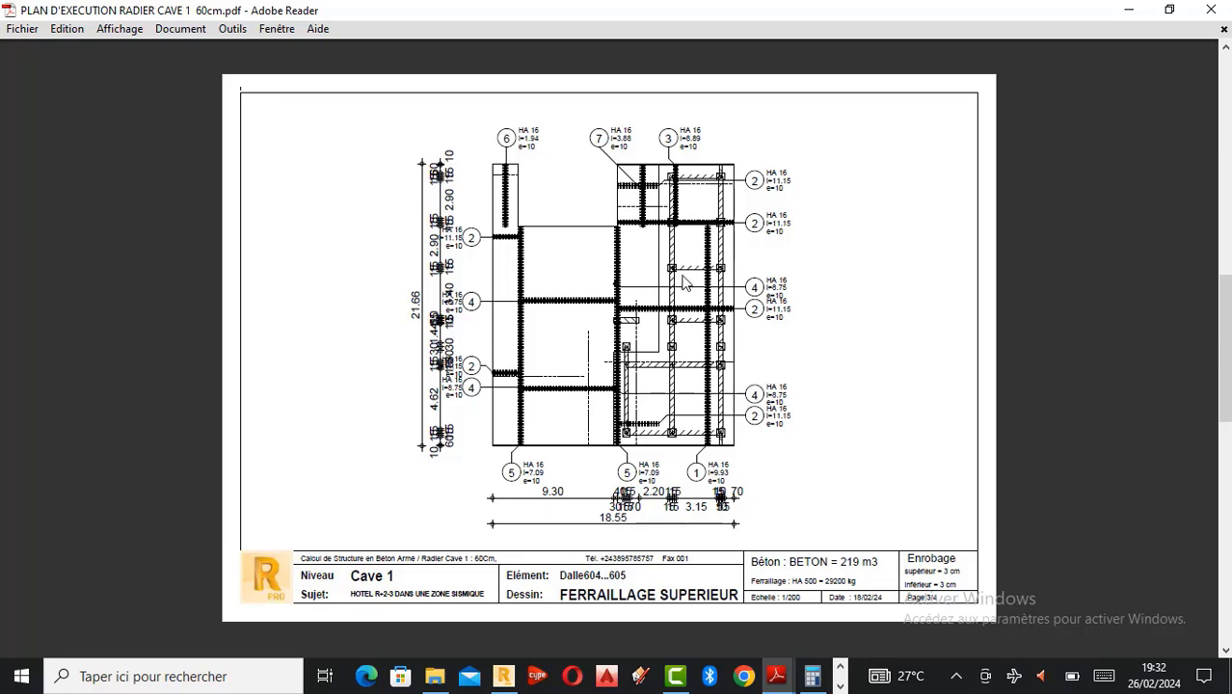
scroll(635, 436, down, 1)
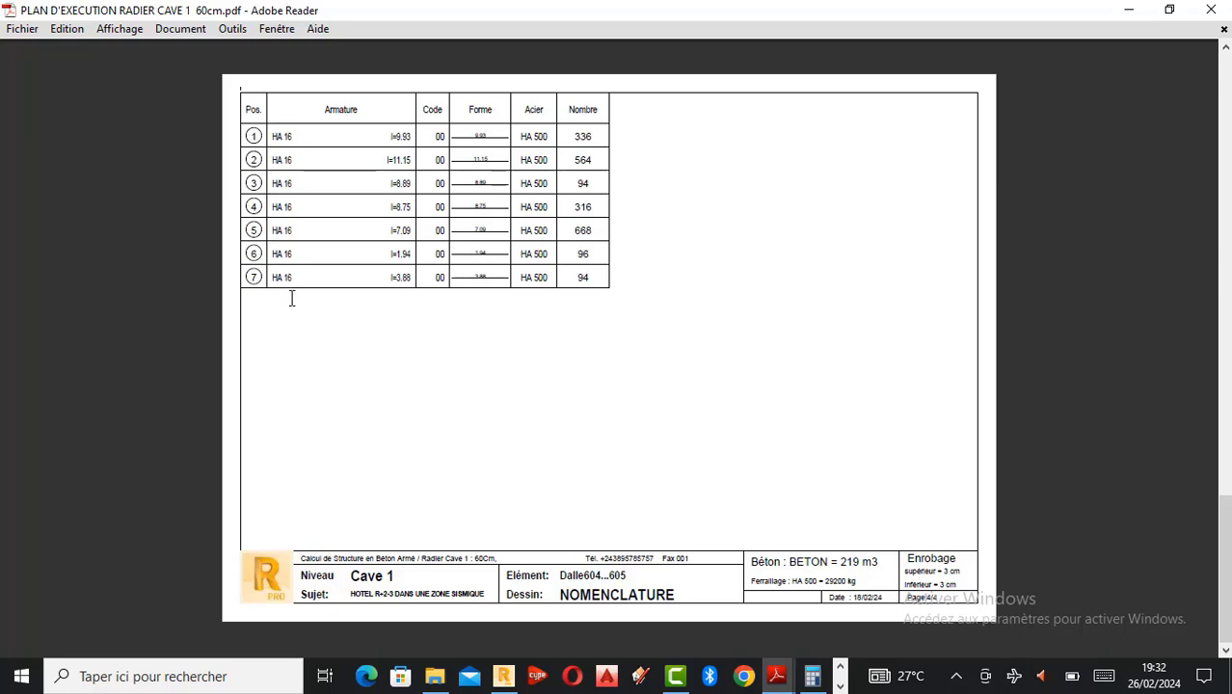
scroll(291, 299, up, 2)
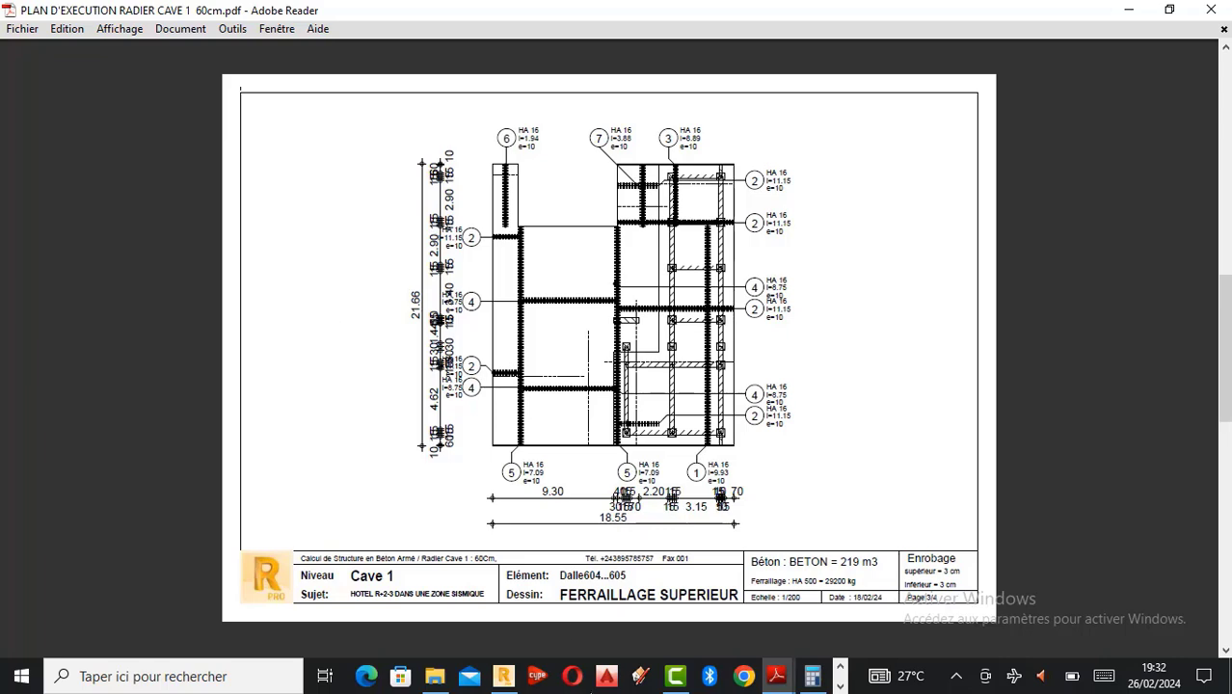
Switch to Robot Structural Analysis, clear the current panel selection and select the panels with the RADIER CAVE 2 thickness.
click(508, 678)
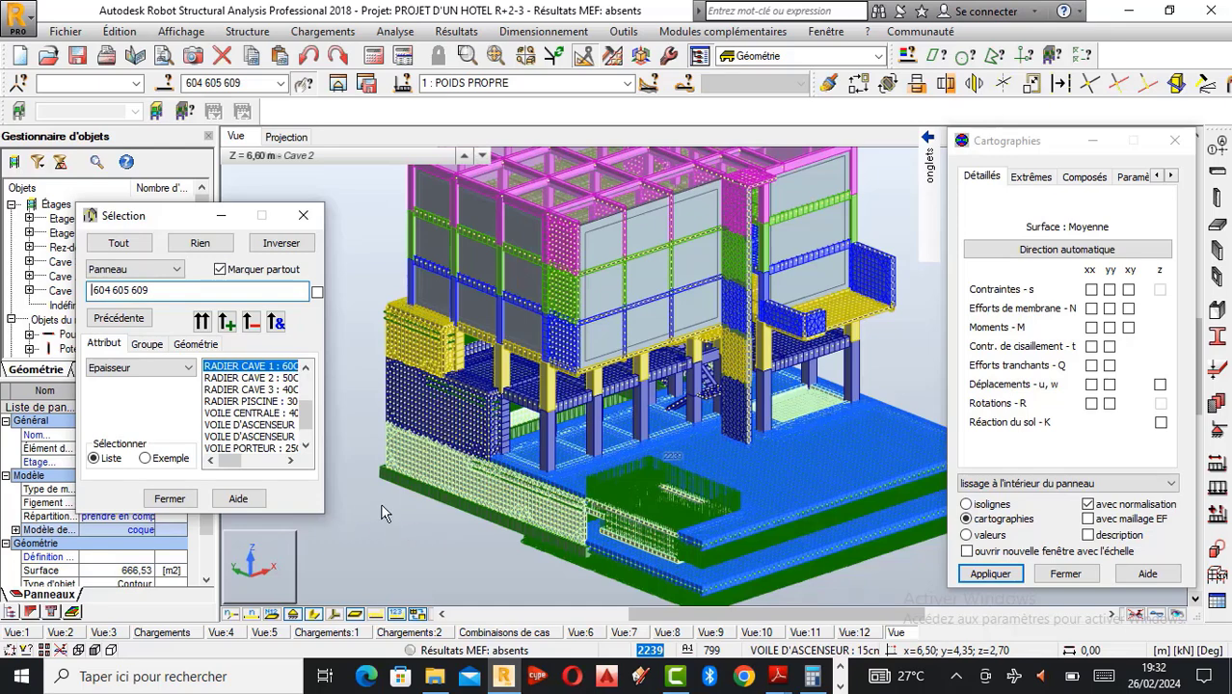
click(366, 564)
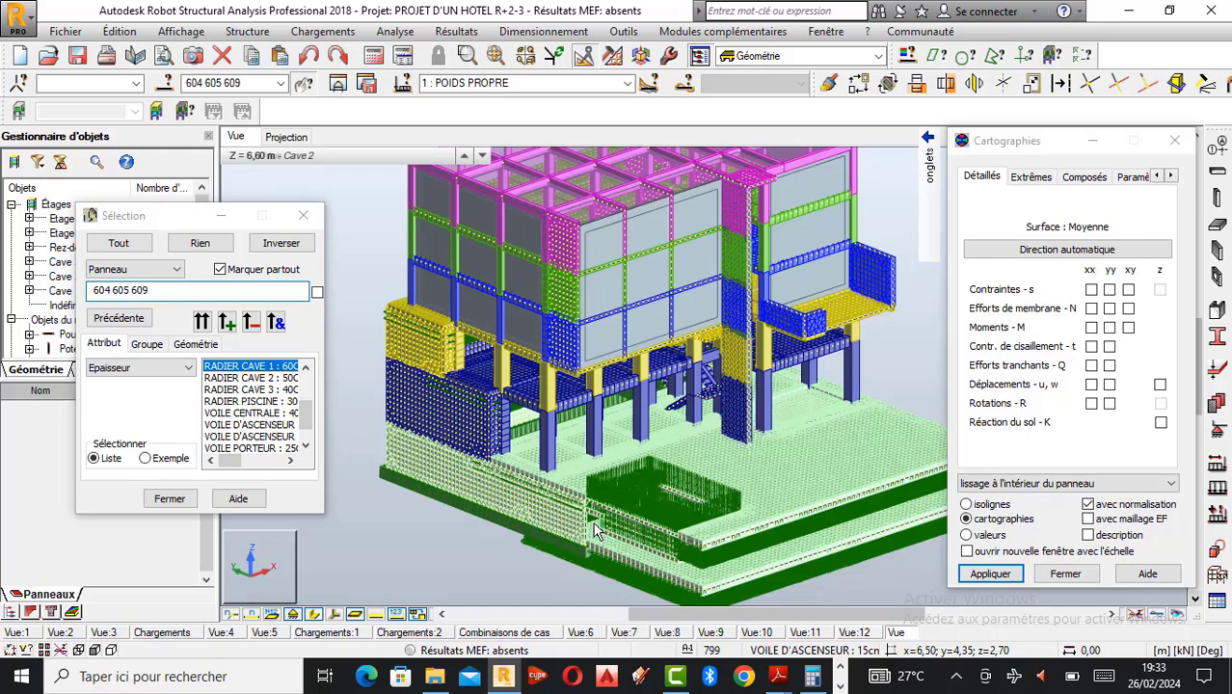
scroll(595, 530, down, 2)
scroll(362, 418, down, 1)
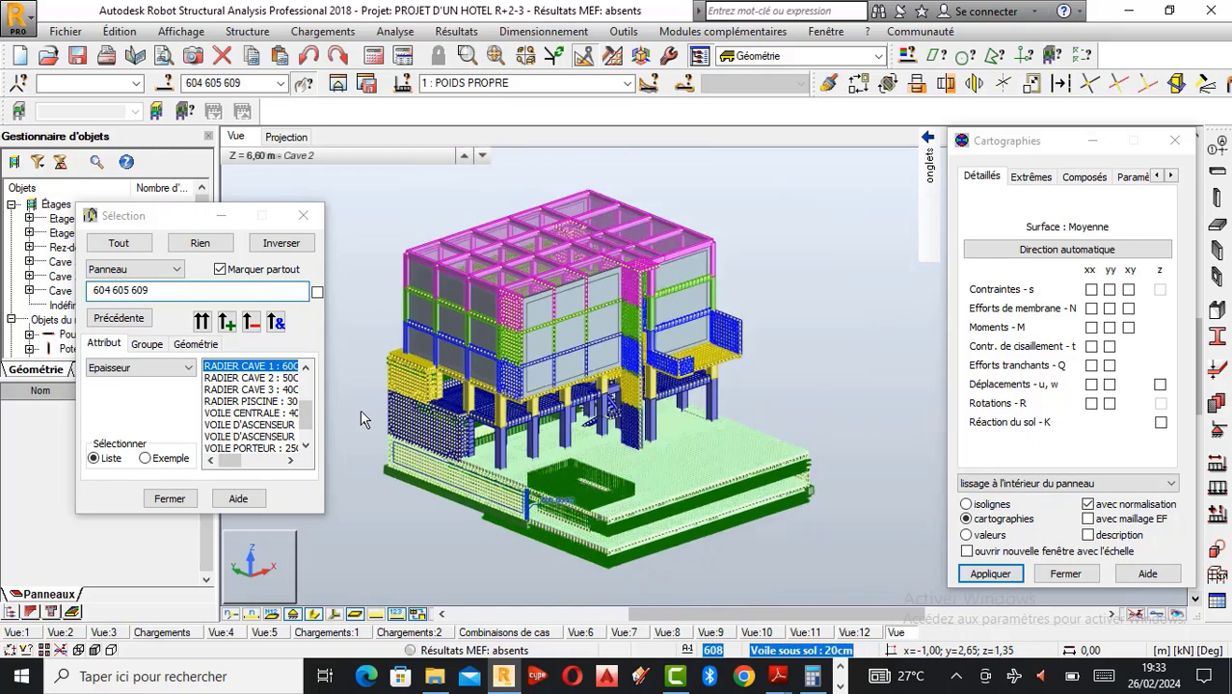
scroll(463, 446, up, 1)
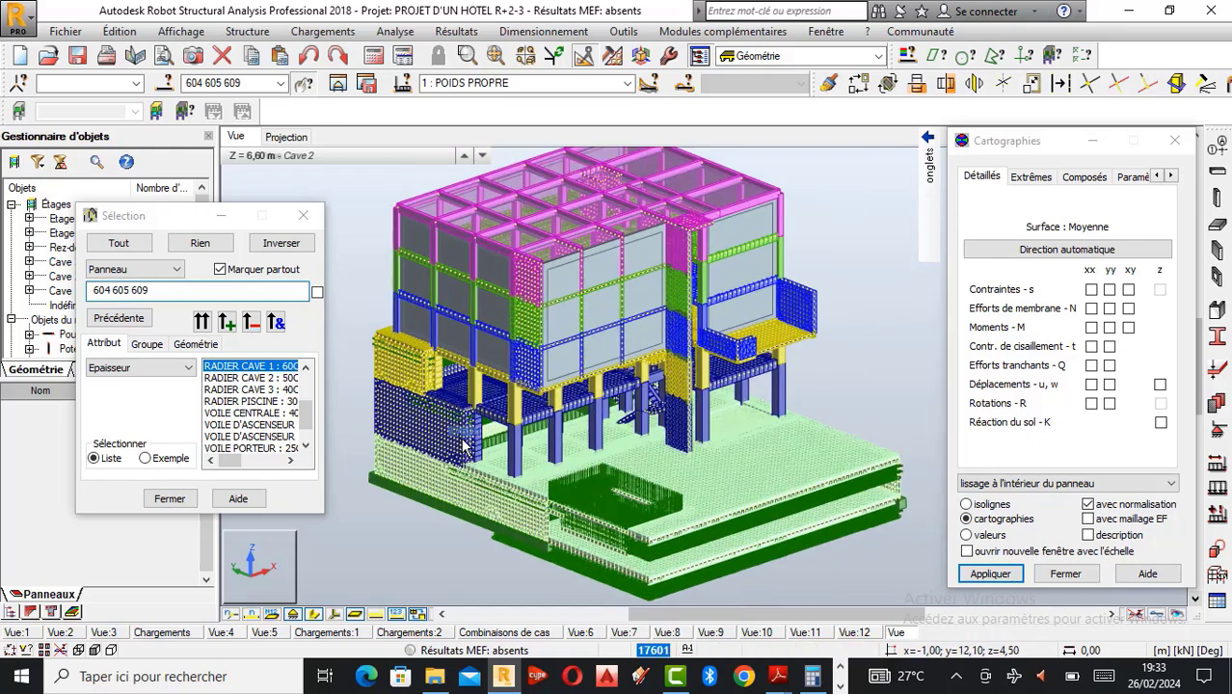
click(252, 378)
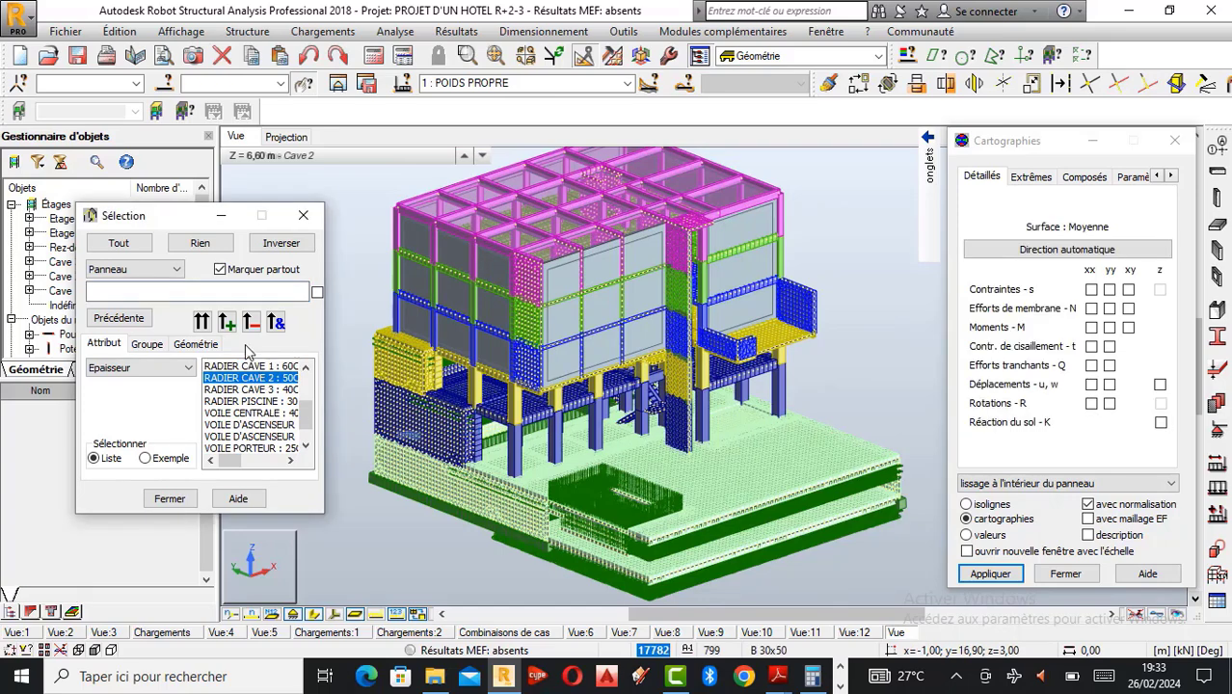
click(228, 324)
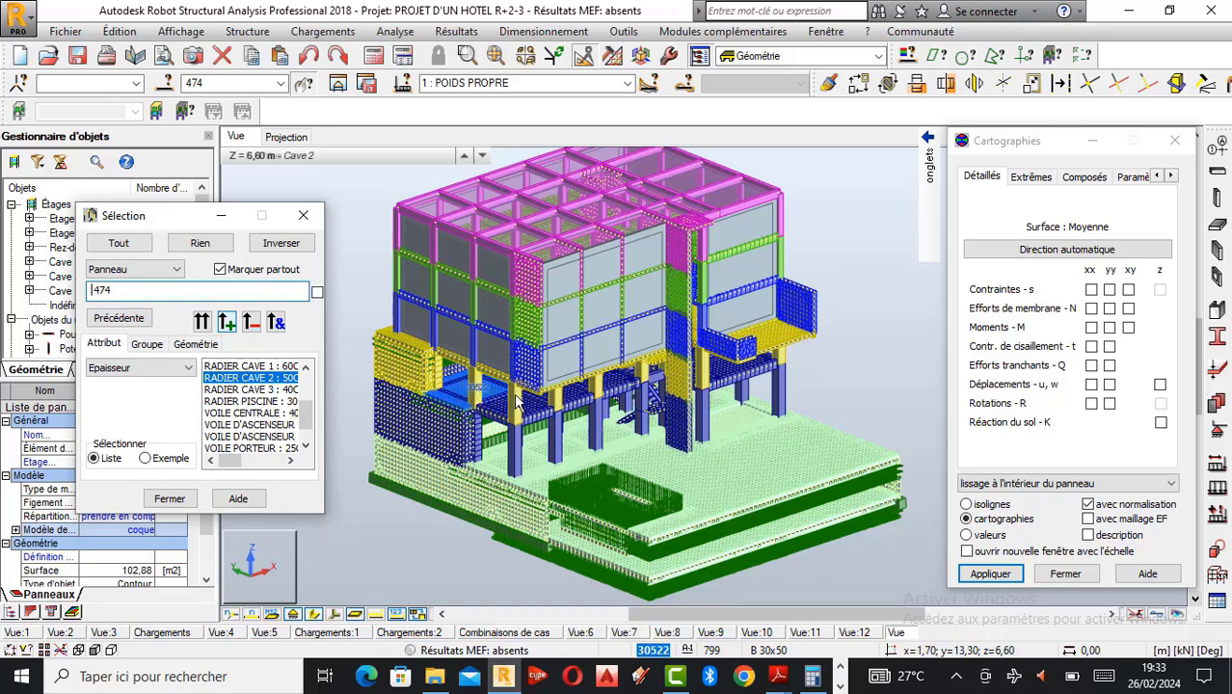
Open PLAN D'EXECUTION RADIER CAVE 2 50cm.pdf from the execution plans folder and examine its lower reinforcement plan.
click(435, 676)
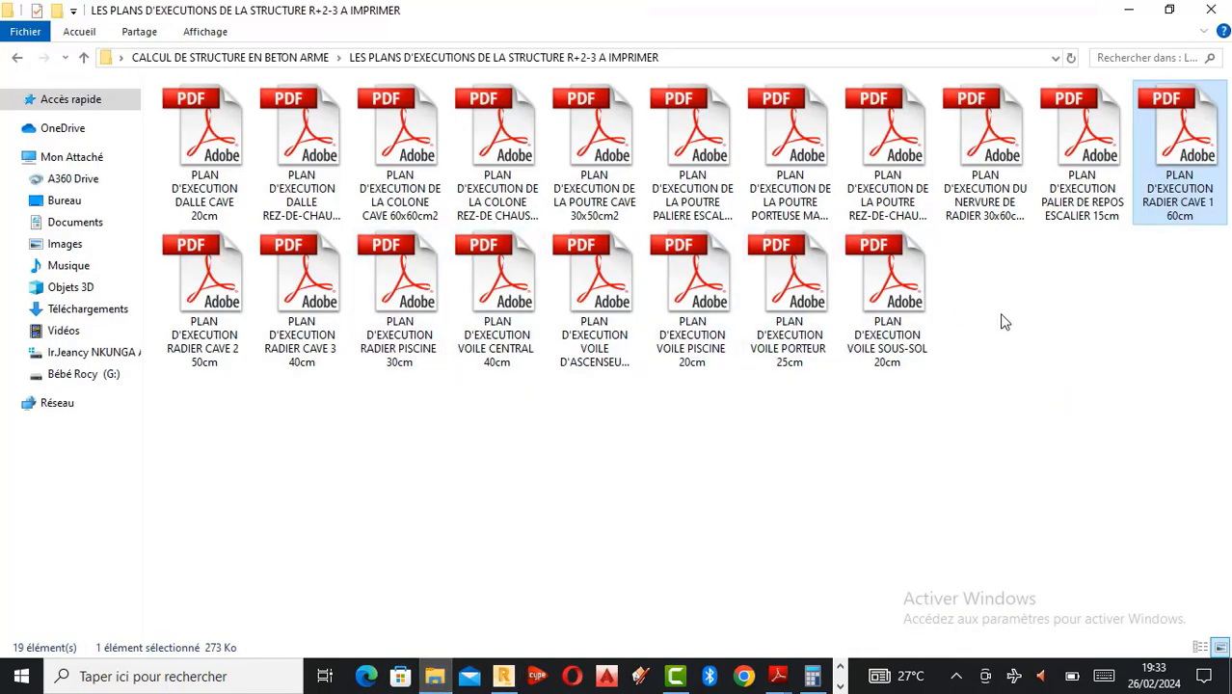
double_click(214, 301)
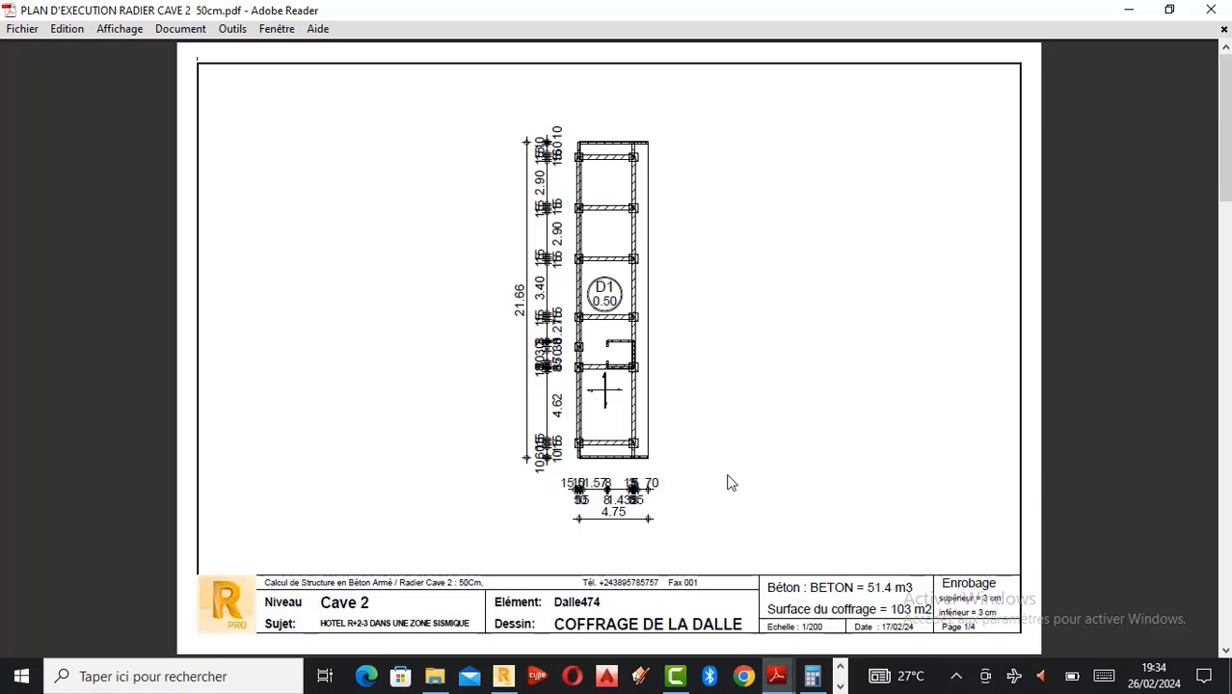
scroll(730, 482, down, 2)
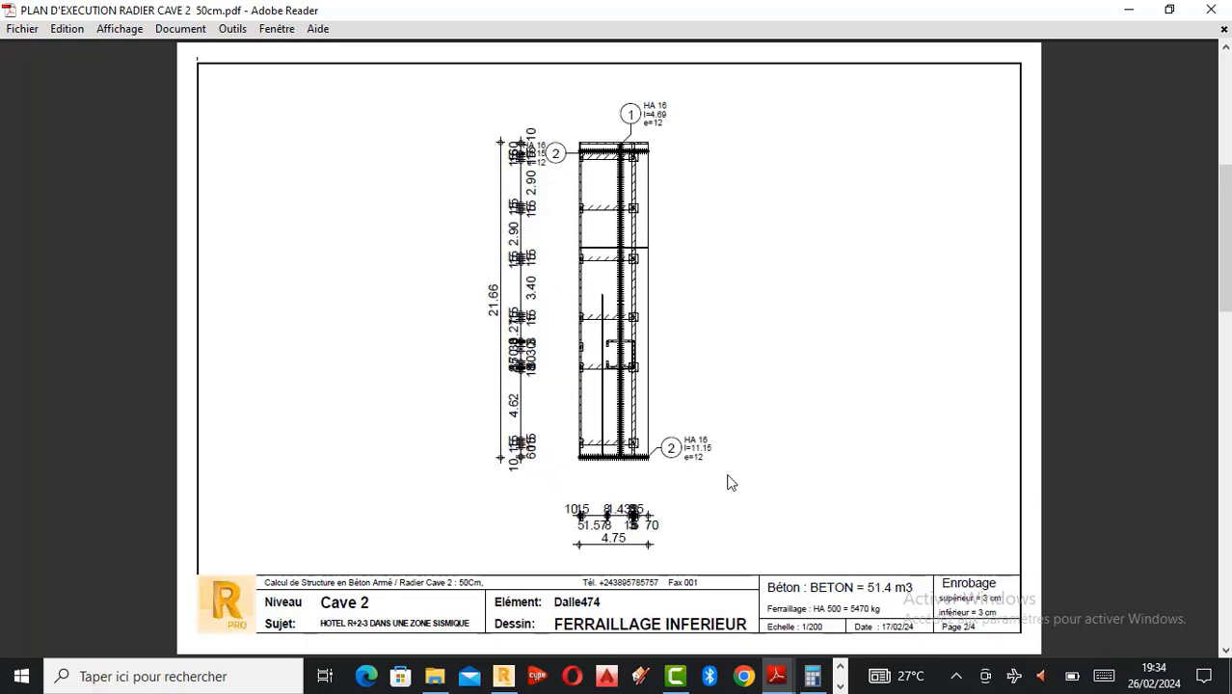
scroll(730, 482, down, 2)
ctrl+scroll(638, 206, up, 1)
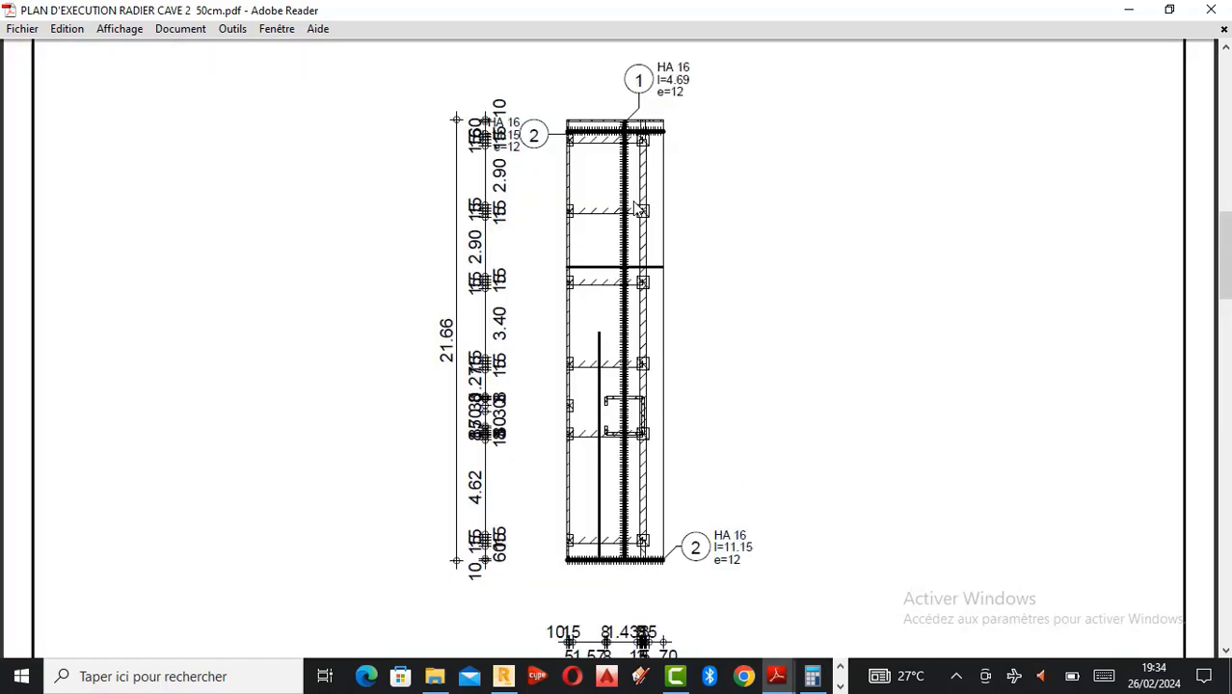
scroll(672, 74, up, 1)
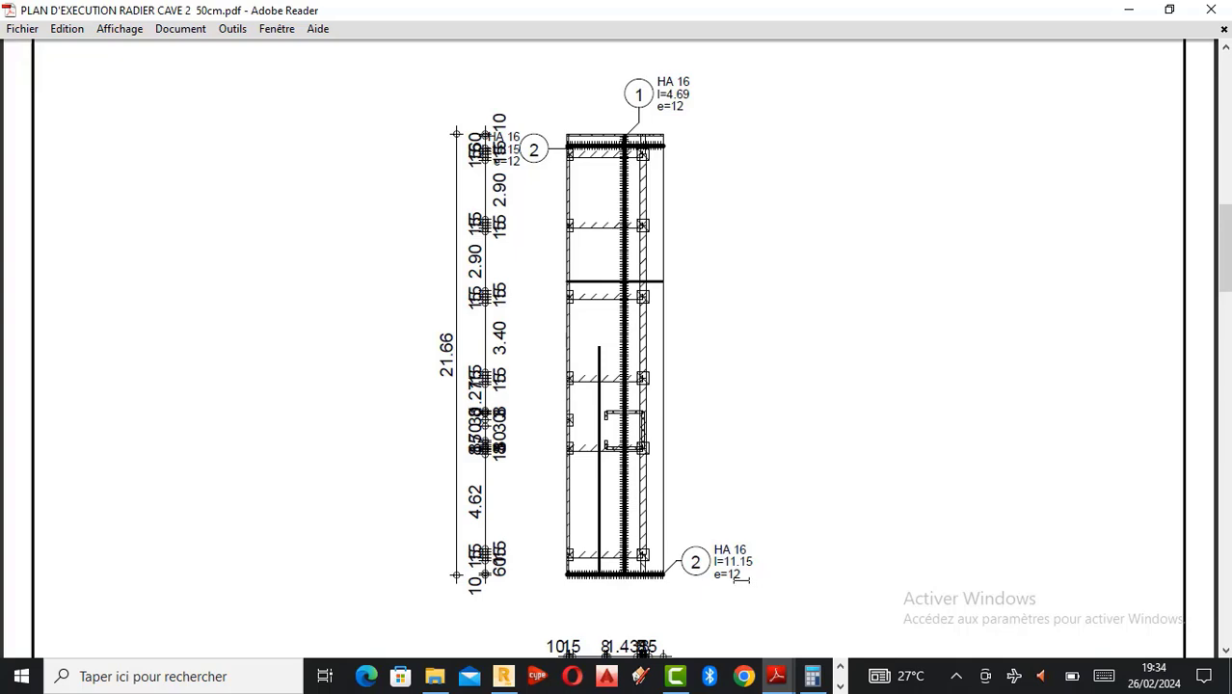
scroll(713, 571, down, 3)
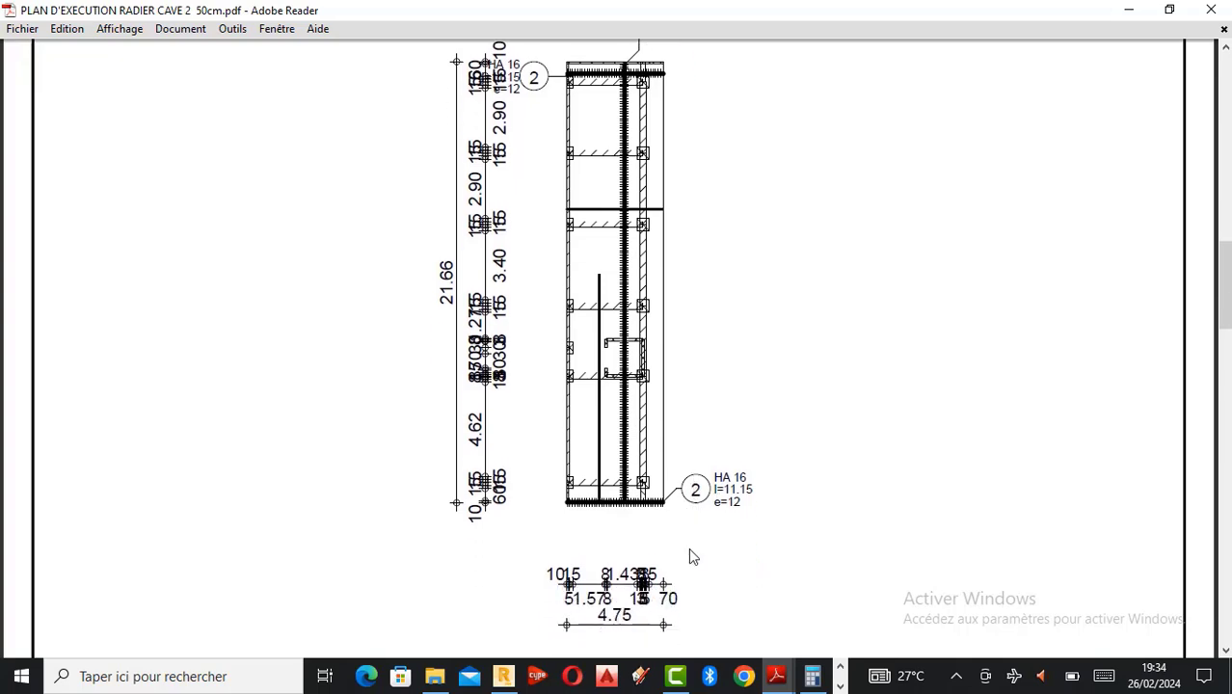
Review the Cave 2 raft's bar schedule and its upper reinforcement plan.
scroll(691, 551, down, 10)
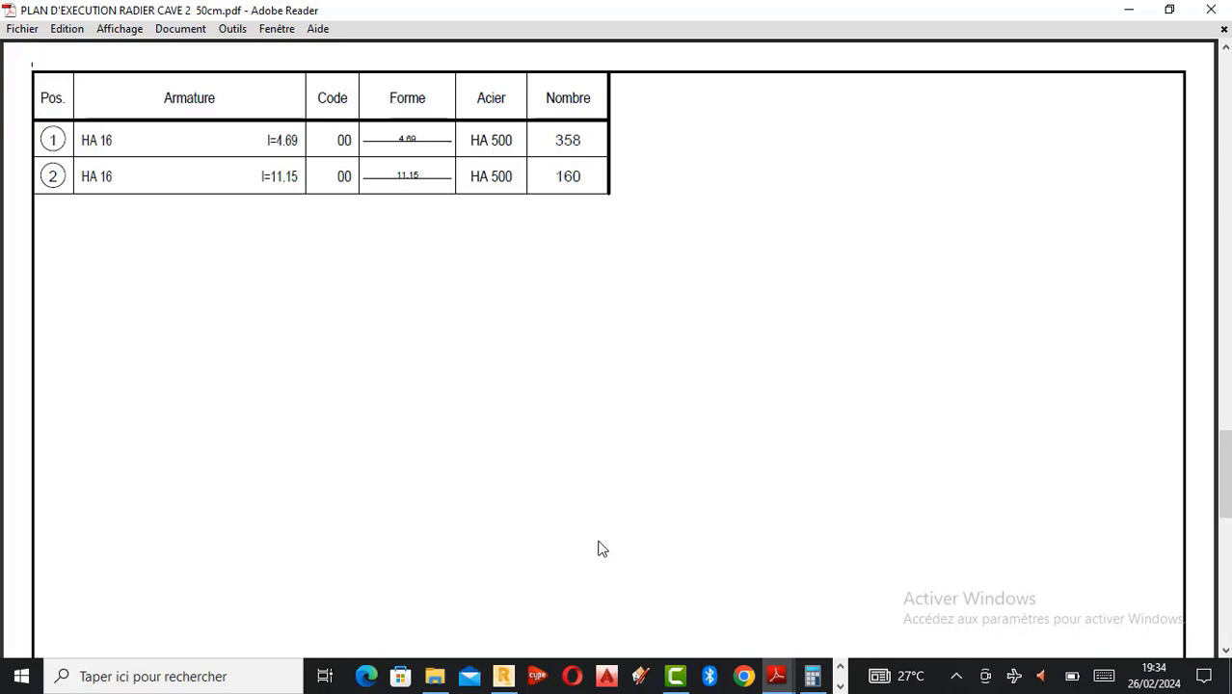
scroll(602, 549, up, 3)
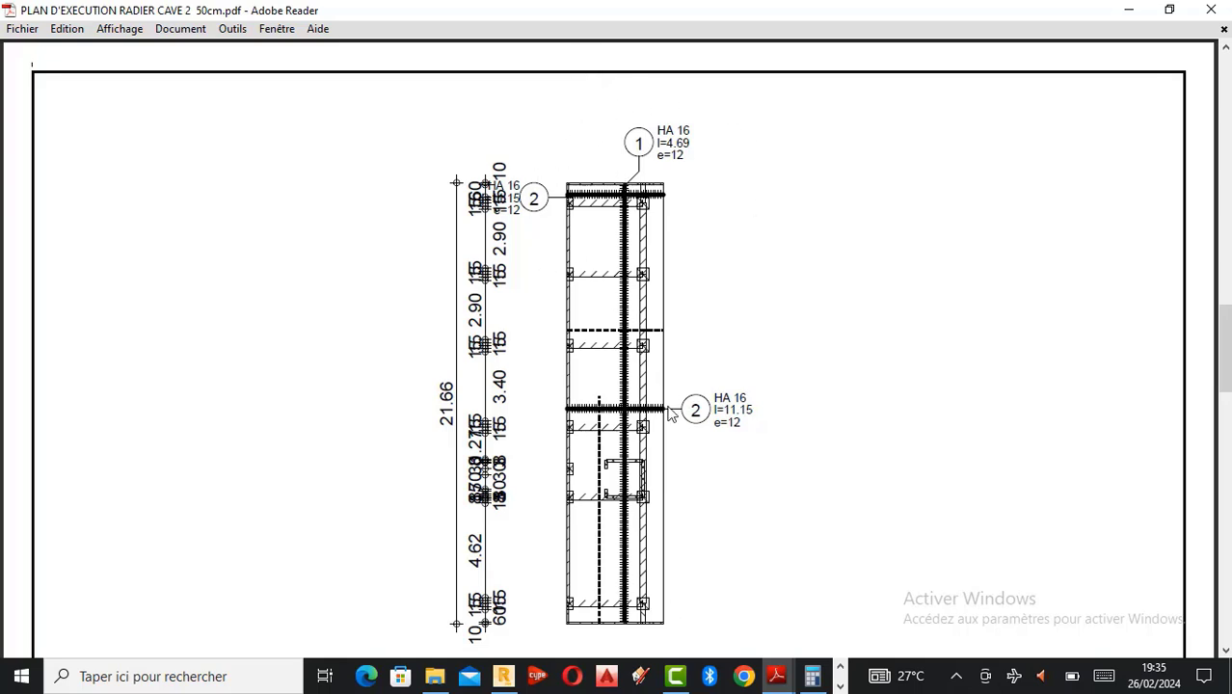
scroll(638, 578, down, 1)
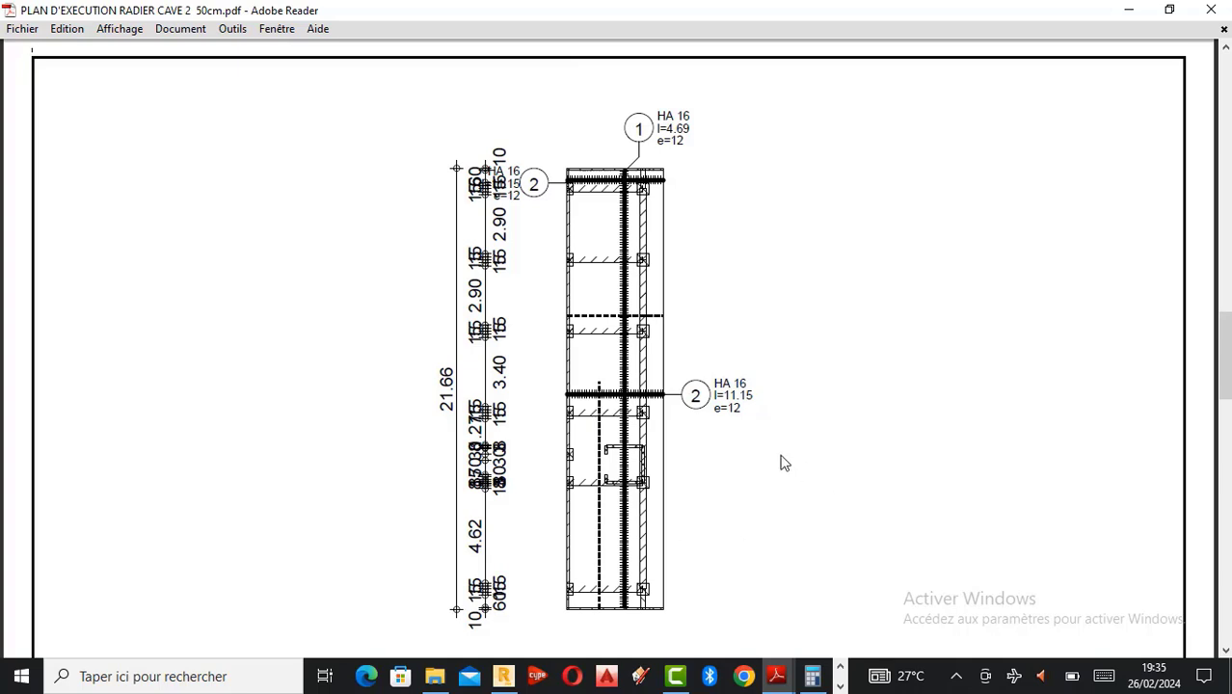
scroll(657, 516, down, 4)
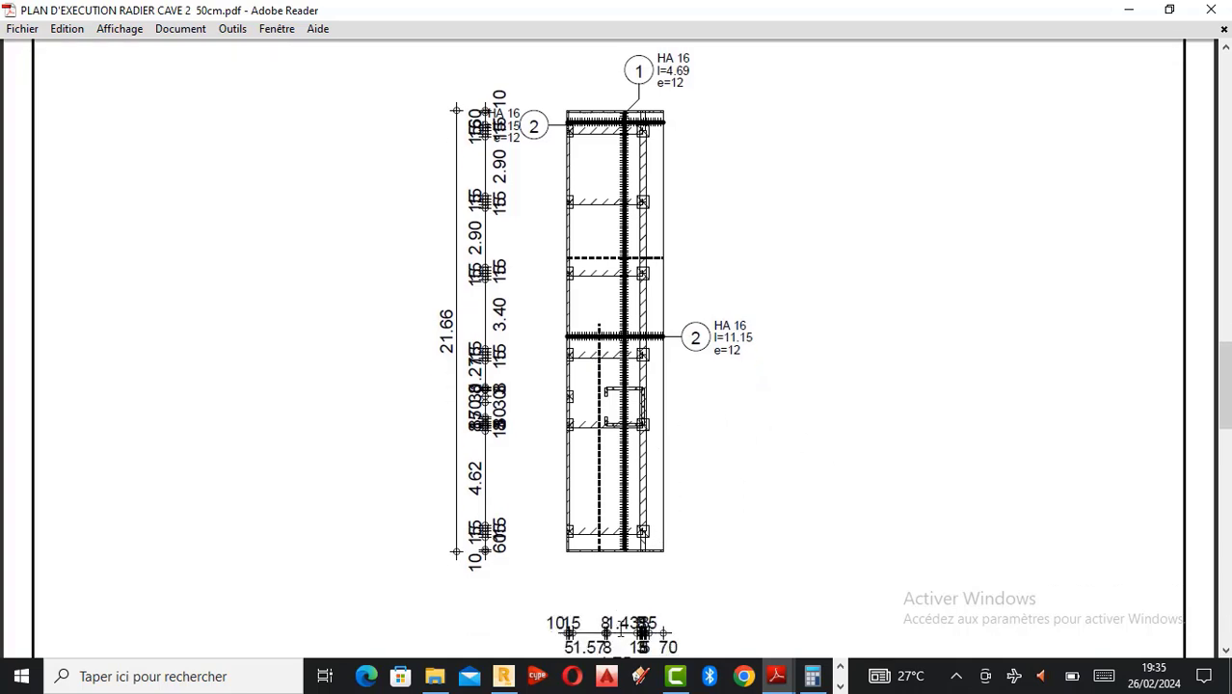
scroll(622, 622, down, 2)
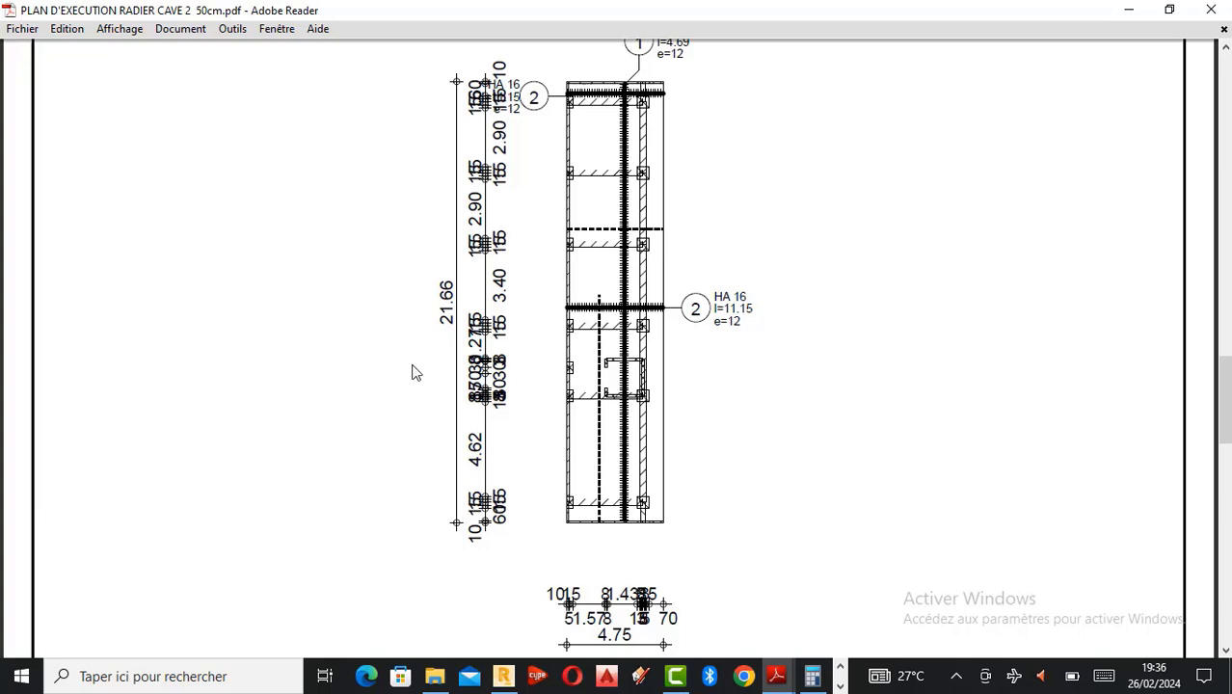
scroll(561, 373, up, 2)
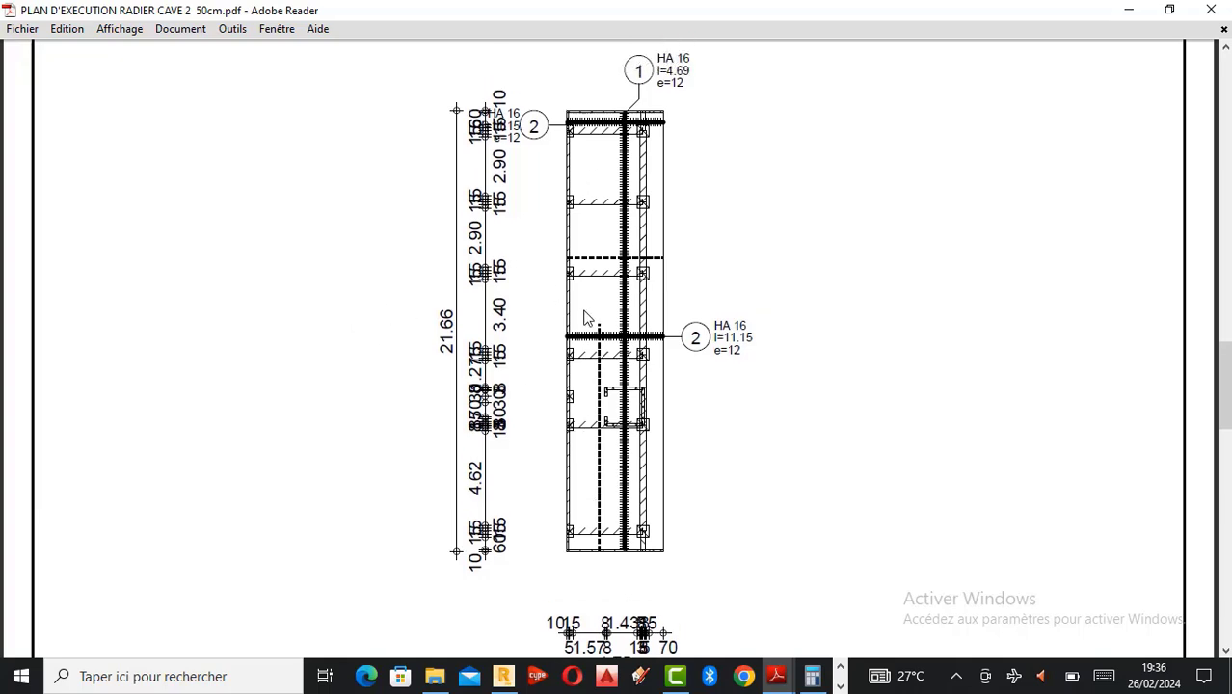
Close the Cave 2 raft plan, switch back to Robot Structural Analysis and deselect the highlighted raft panel.
click(1211, 10)
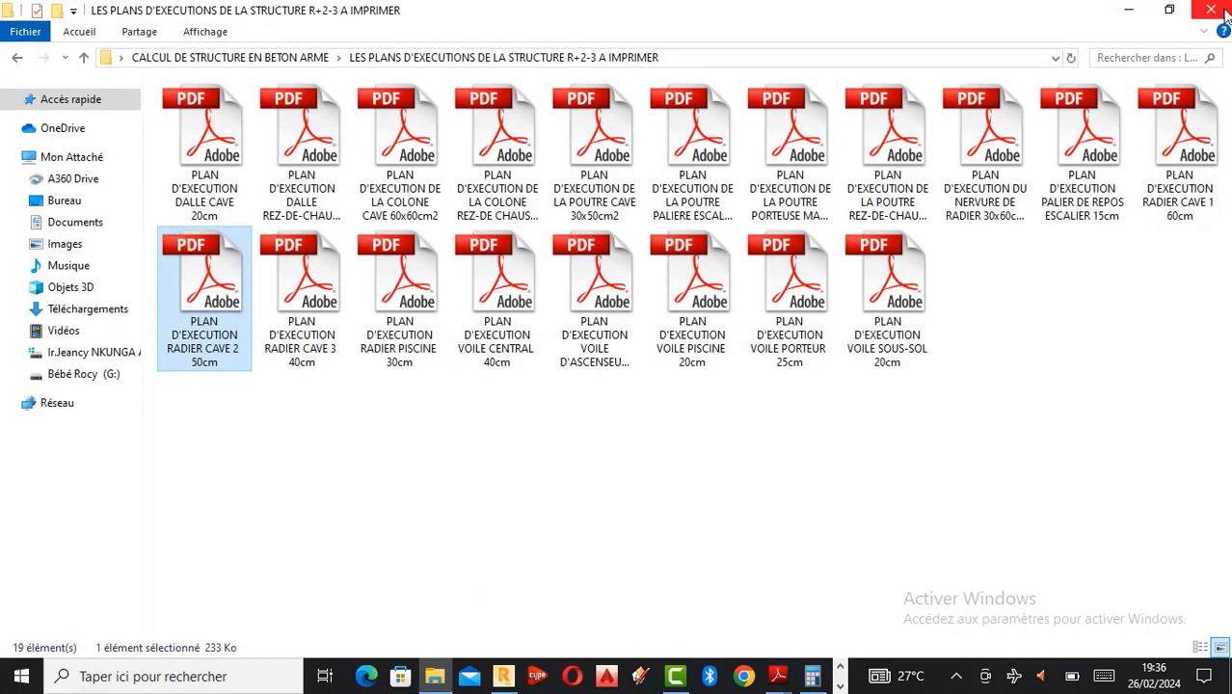
click(504, 676)
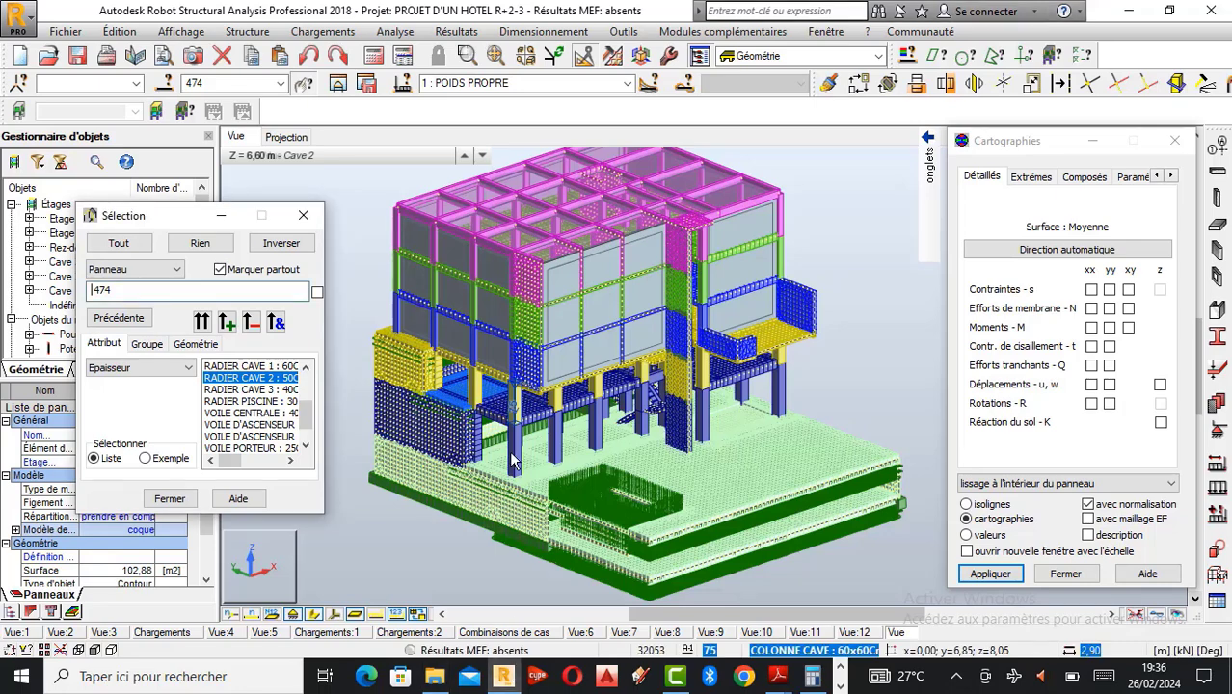
click(389, 546)
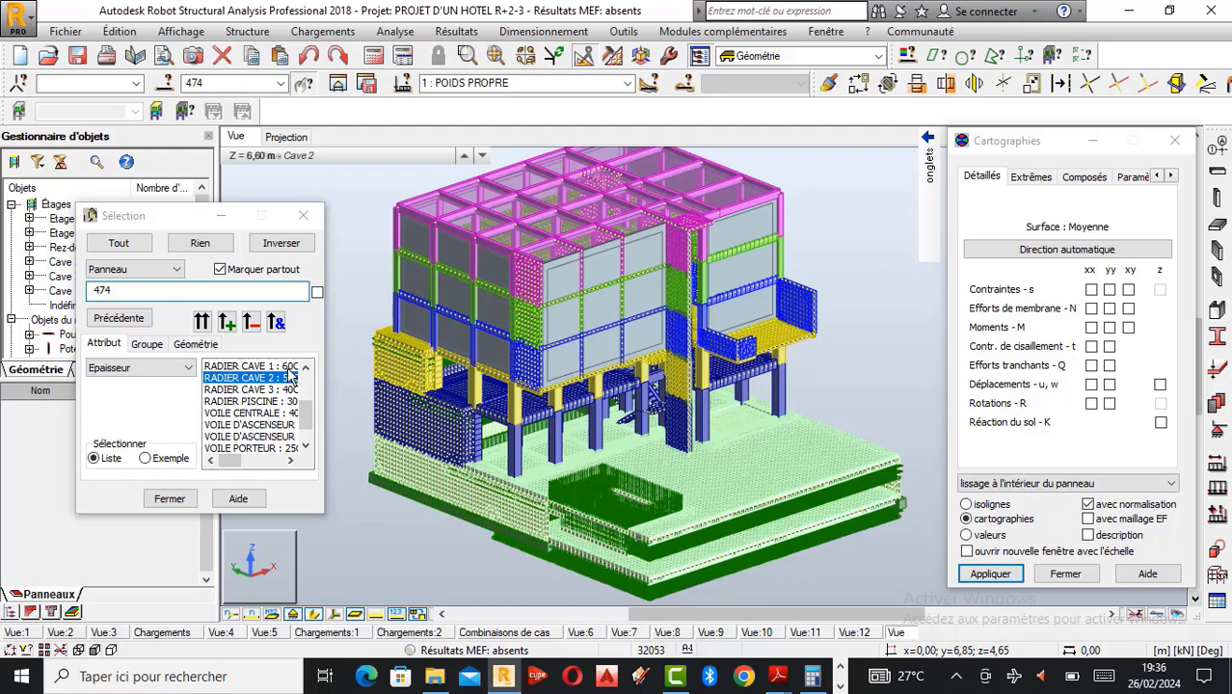
Select the panels with the RADIER CAVE 3 thickness and locate that raft in the 3D model.
click(253, 391)
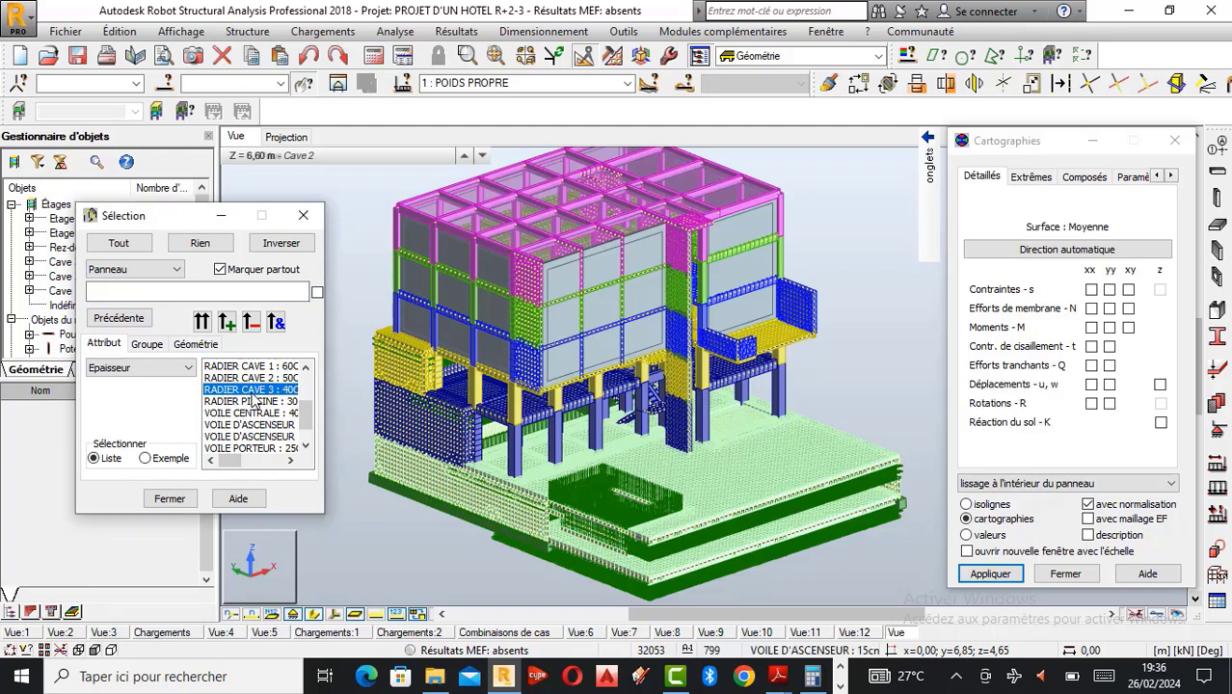
click(228, 322)
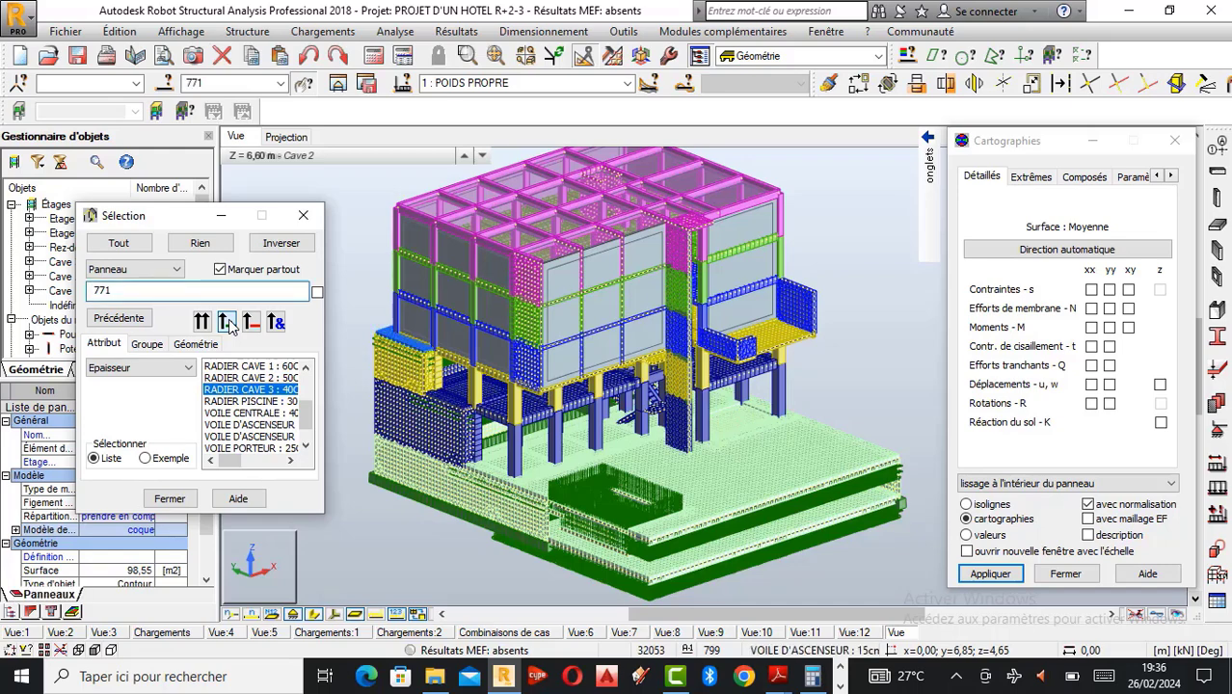
right_click(355, 282)
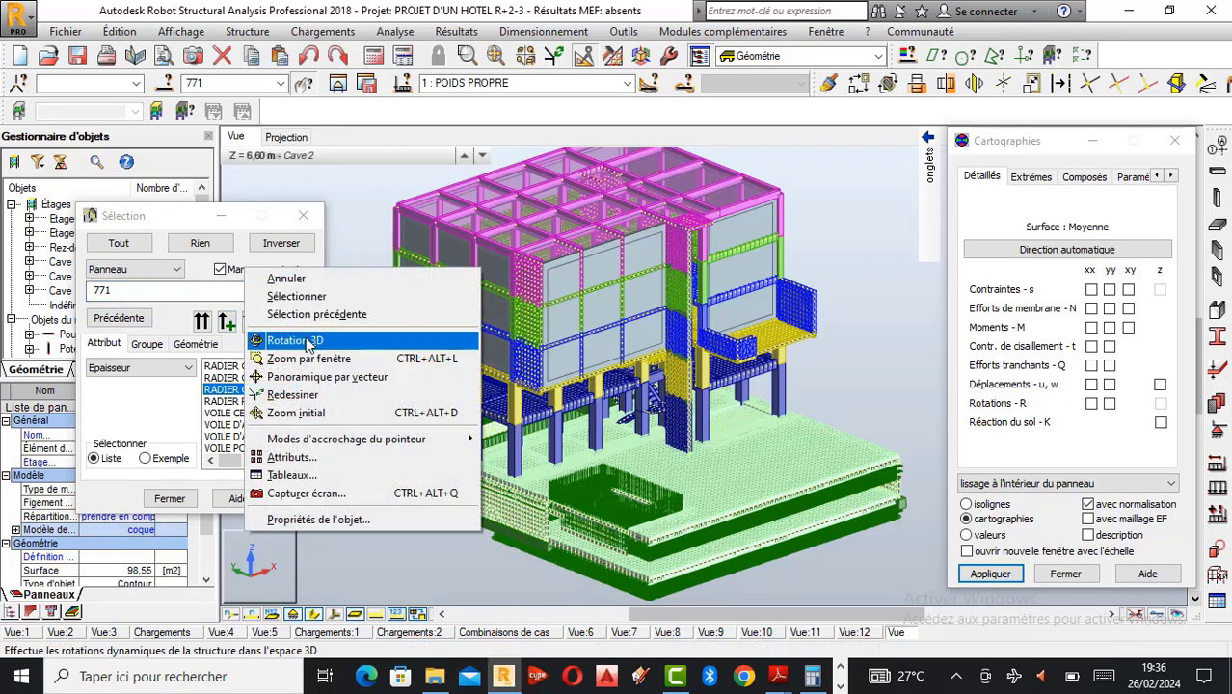
click(309, 346)
drag(471, 374, 560, 399)
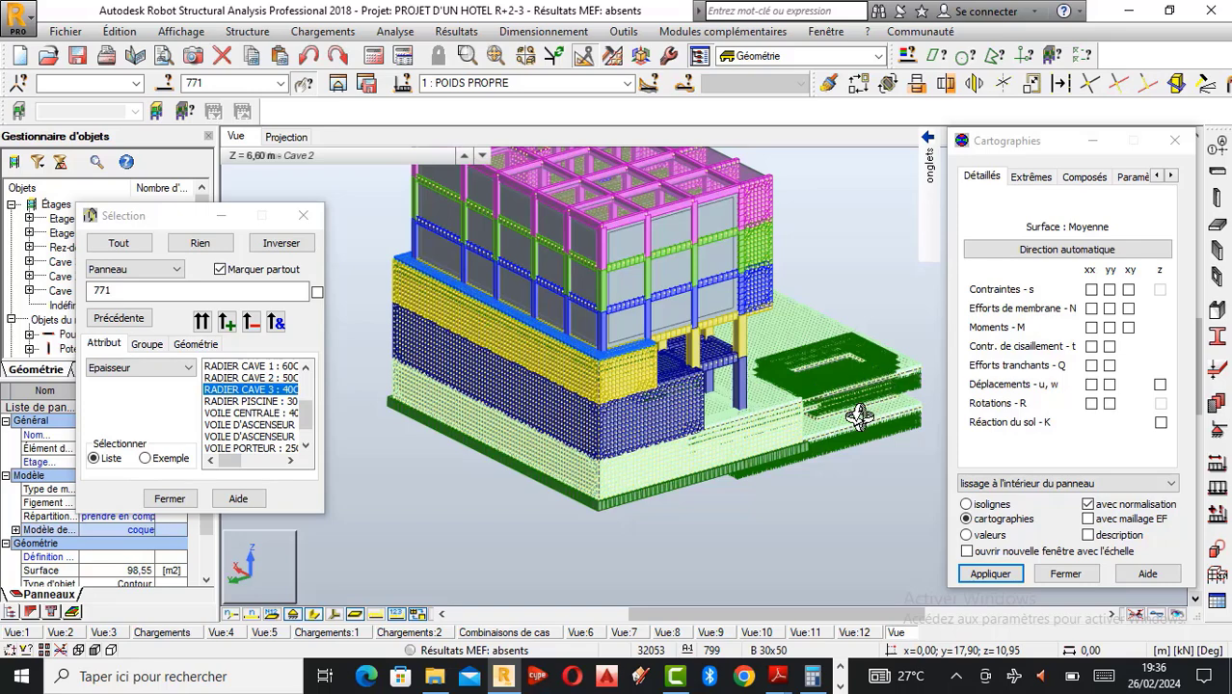
drag(730, 374, 577, 414)
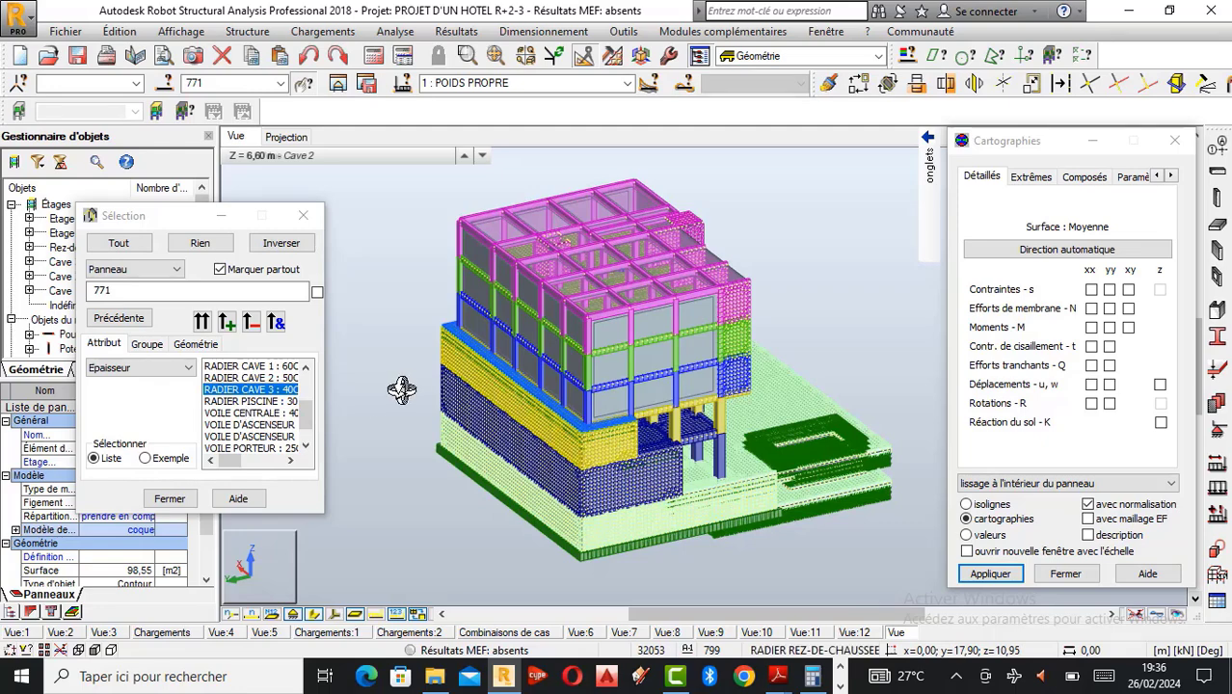
scroll(538, 399, up, 2)
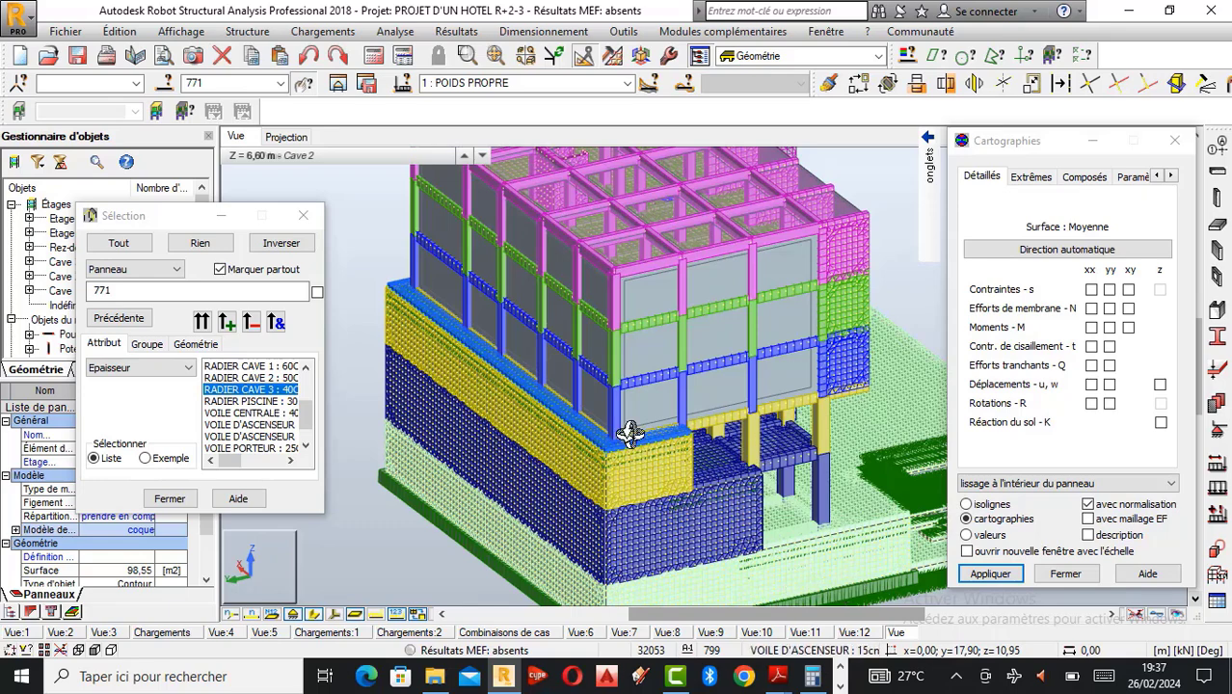
Open PLAN D'EXECUTION RADIER CAVE 3 40cm.pdf from the execution plans folder and examine its formwork plan.
click(435, 676)
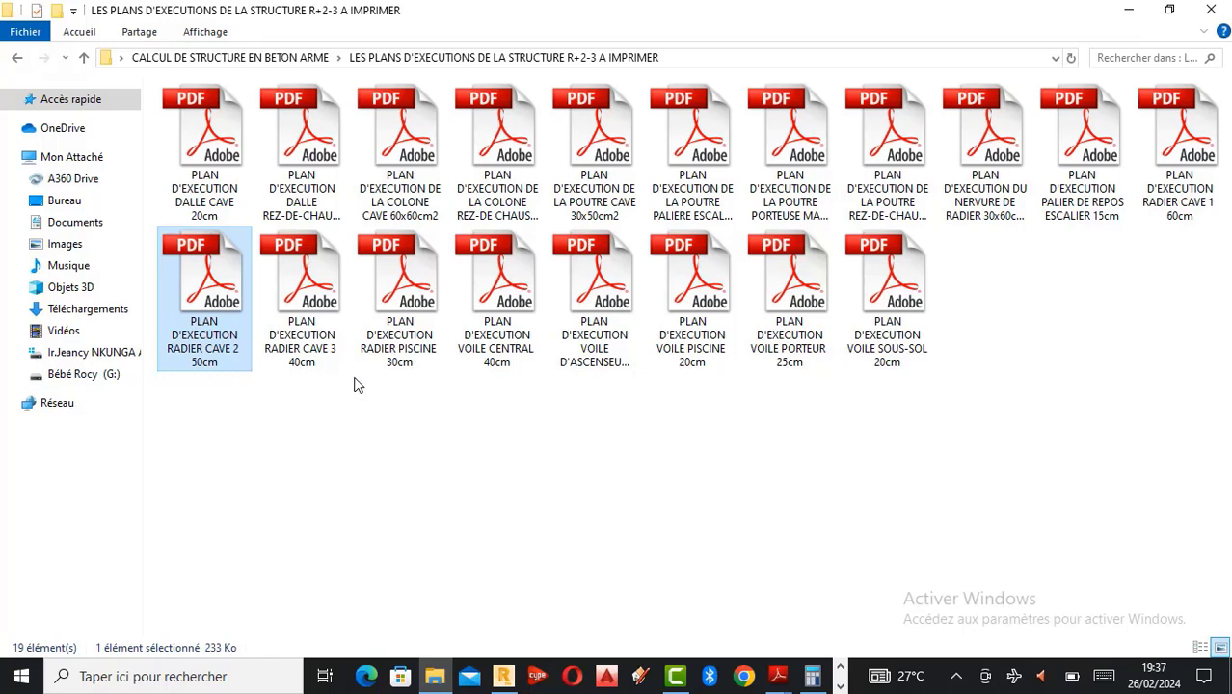
double_click(317, 300)
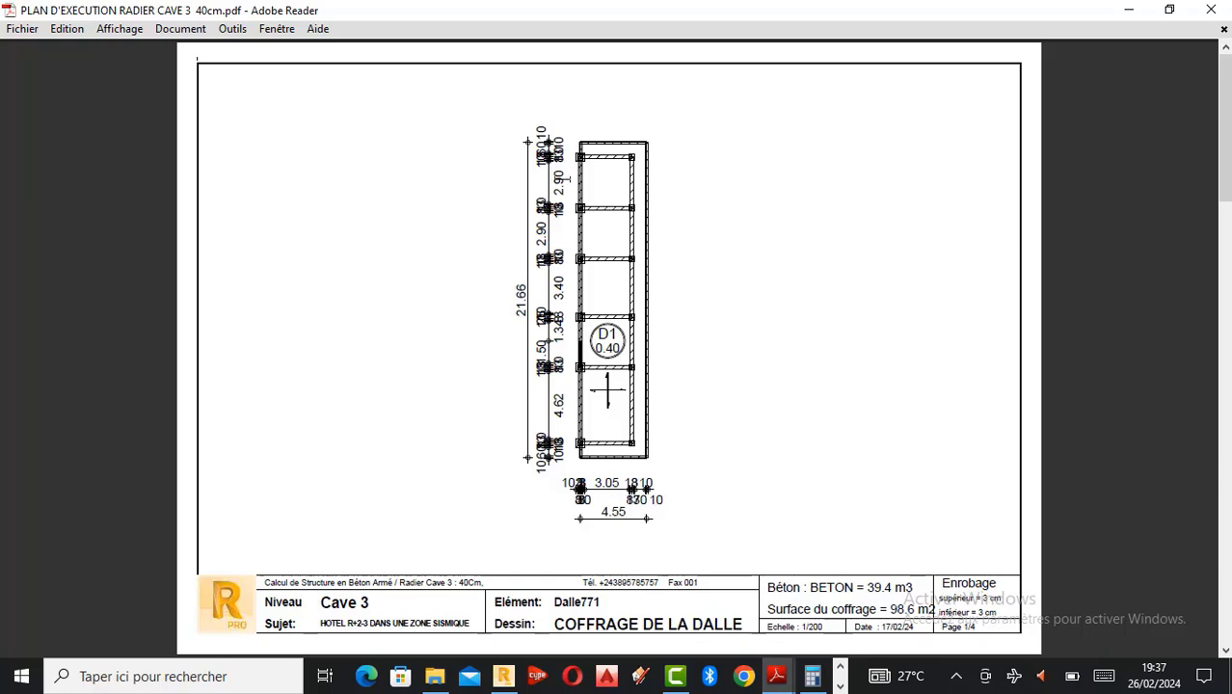
scroll(549, 154, up, 1)
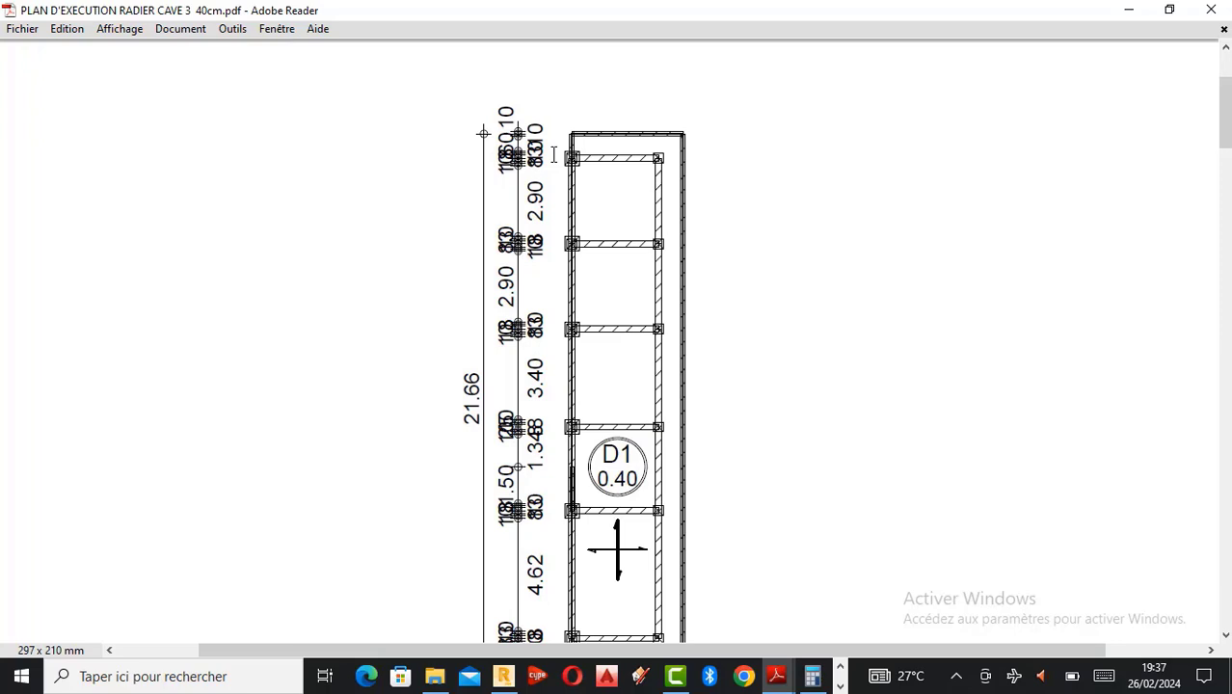
scroll(570, 164, down, 1)
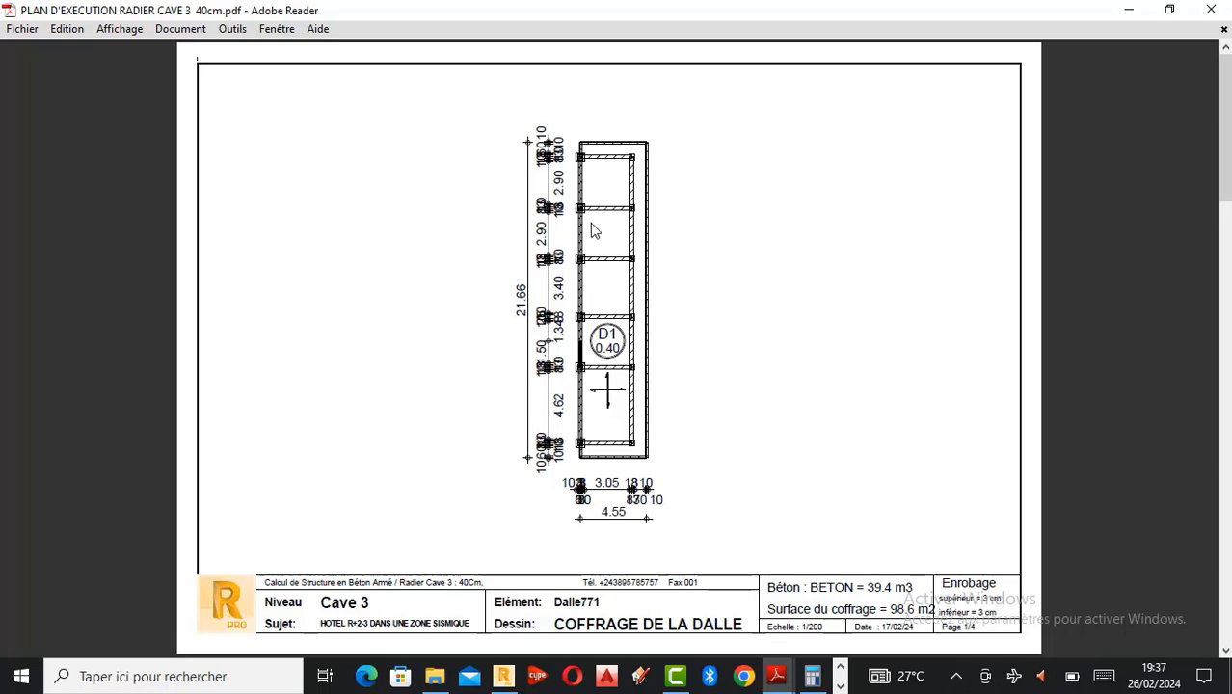
scroll(551, 246, up, 1)
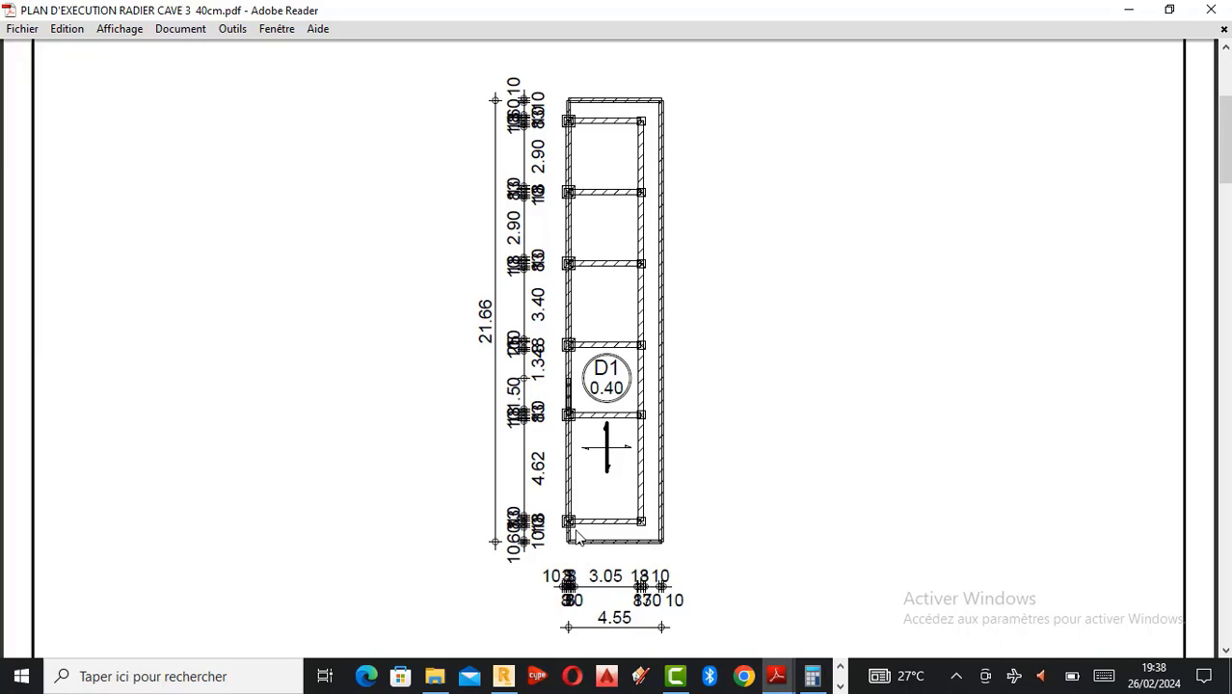
key(ctrl+0)
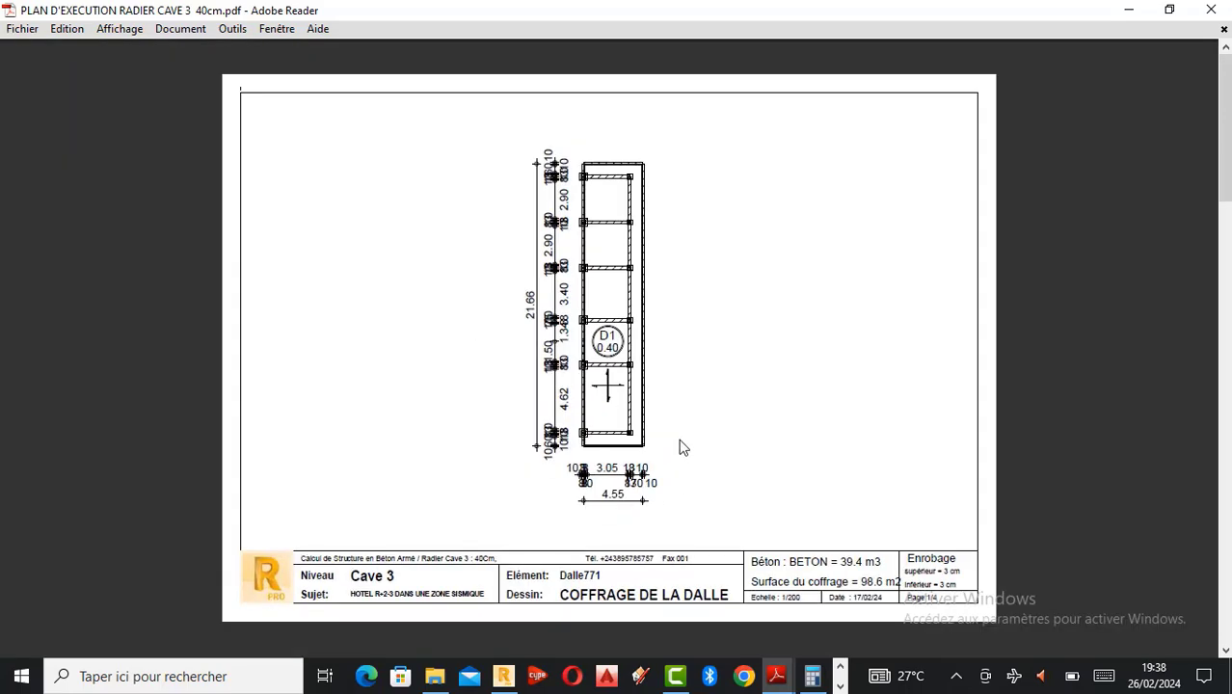
Examine the Cave 3 raft's lower reinforcement plan, including the bar marks, lengths and spacings.
scroll(680, 446, down, 1)
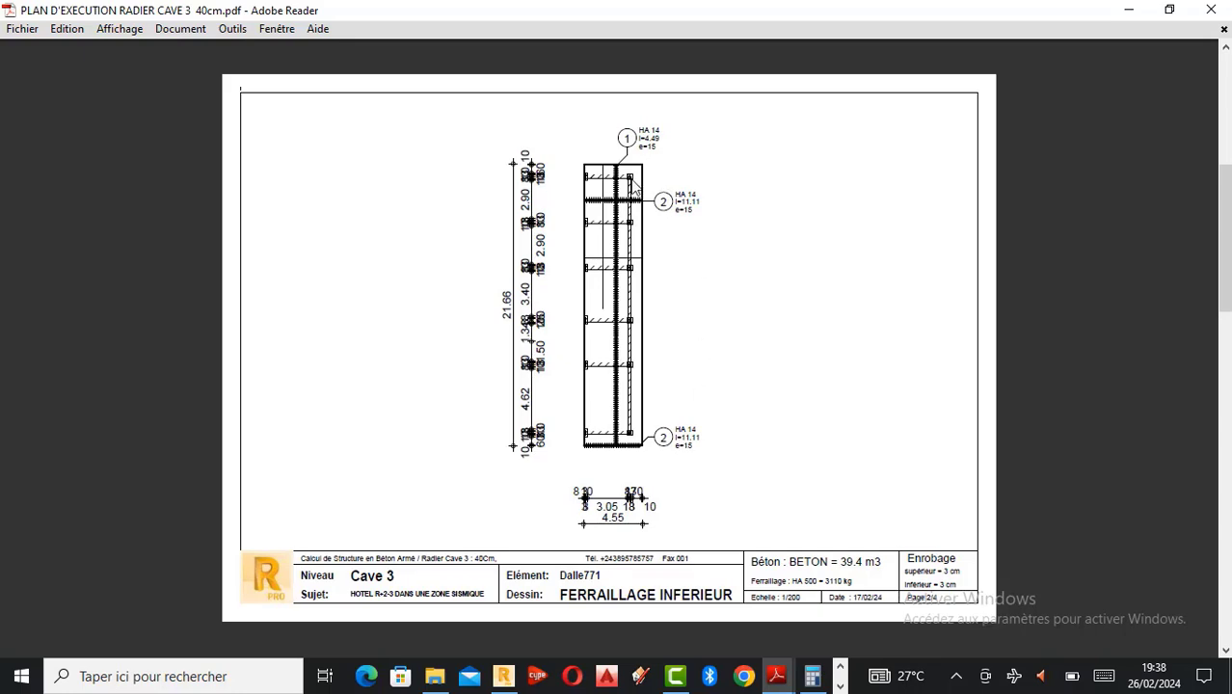
scroll(633, 185, up, 2)
scroll(627, 166, up, 1)
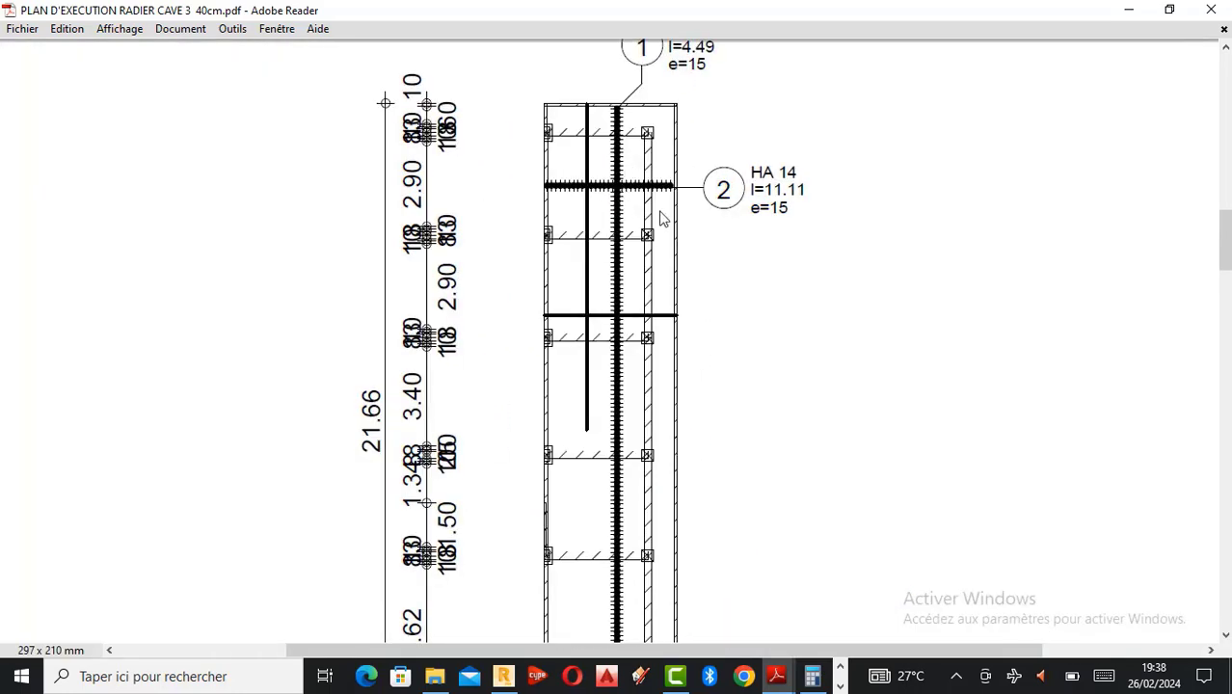
scroll(778, 159, up, 1)
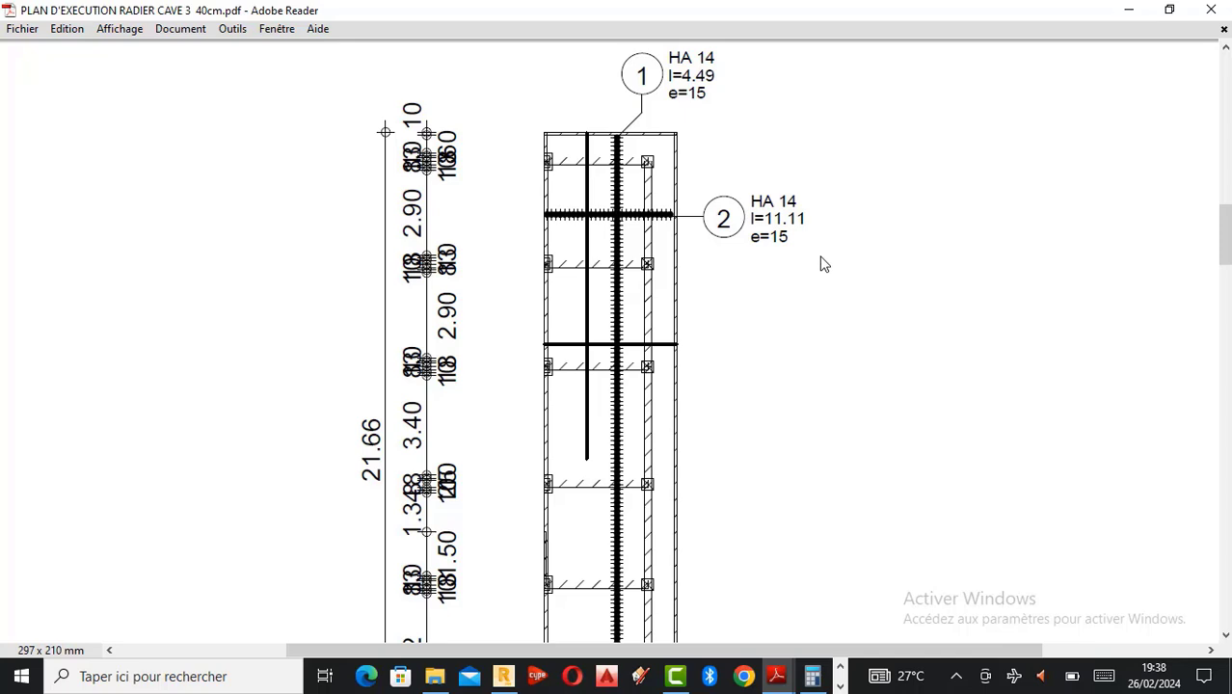
scroll(641, 182, down, 2)
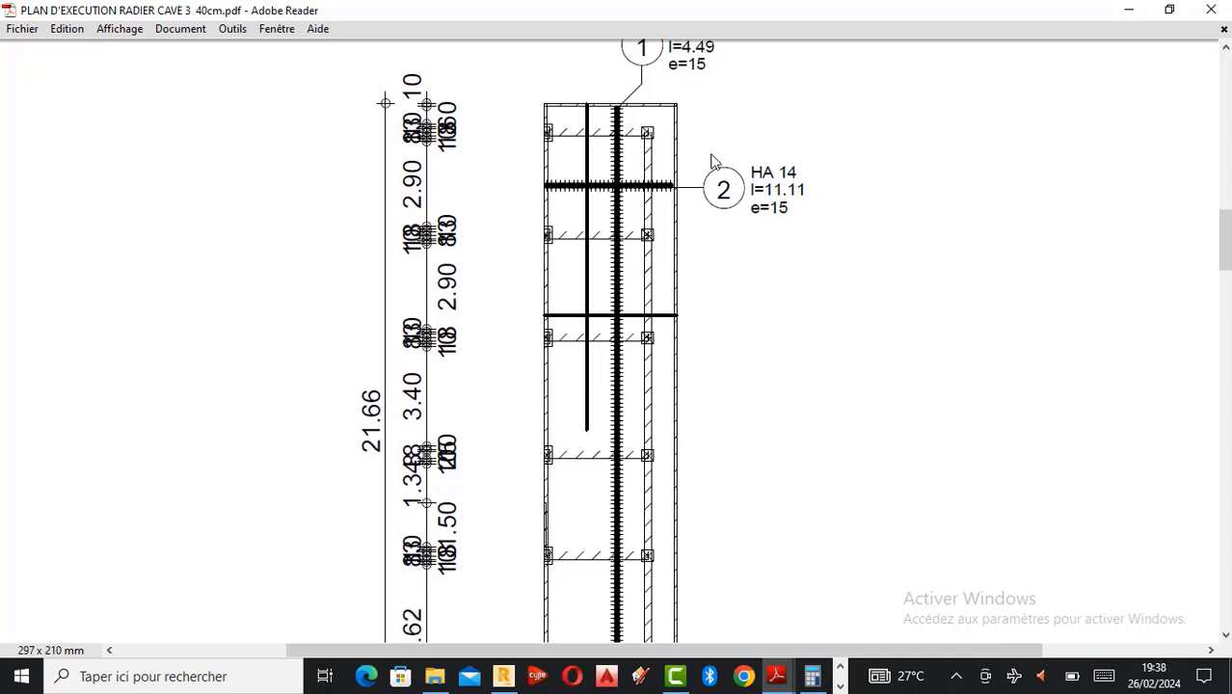
scroll(712, 157, down, 2)
scroll(745, 487, down, 3)
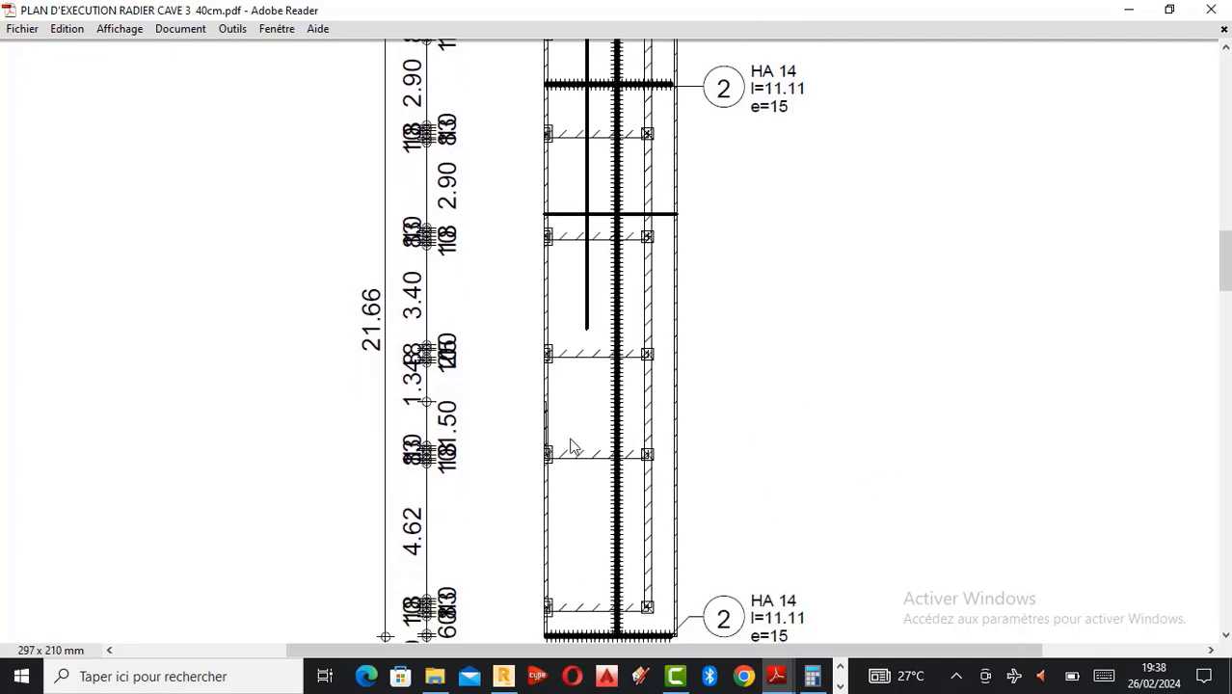
scroll(565, 441, down, 3)
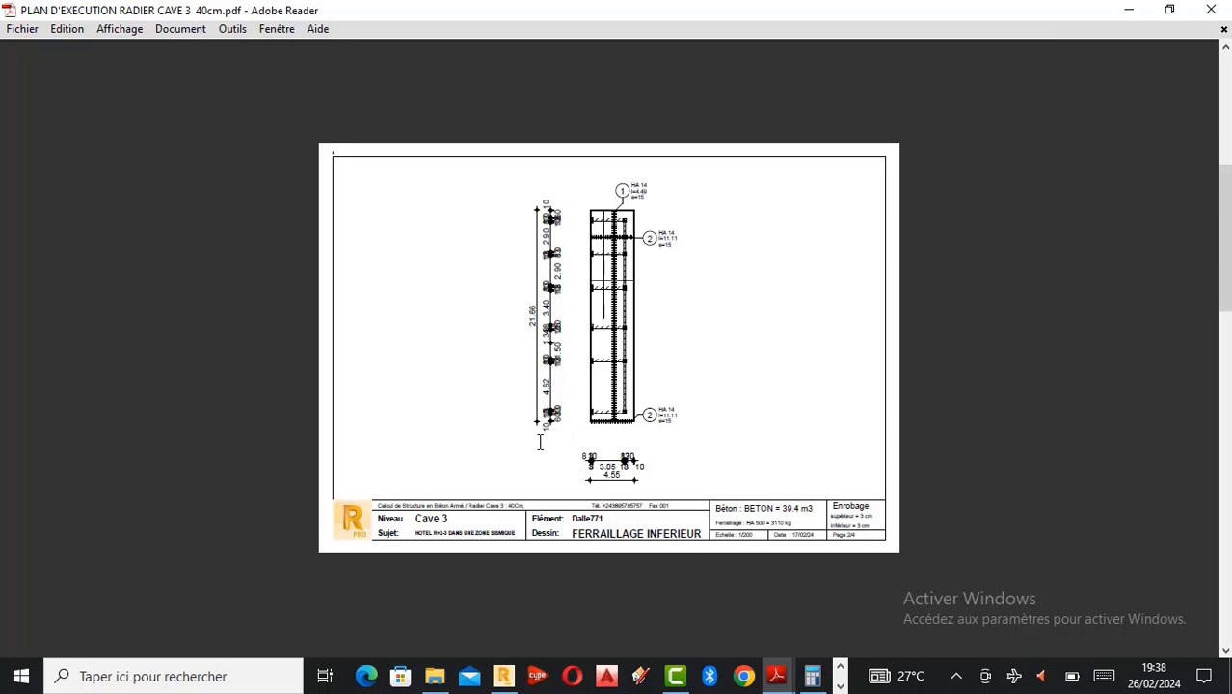
scroll(541, 443, up, 1)
Review the Cave 3 raft's upper reinforcement plan and its bar schedule.
scroll(608, 347, down, 3)
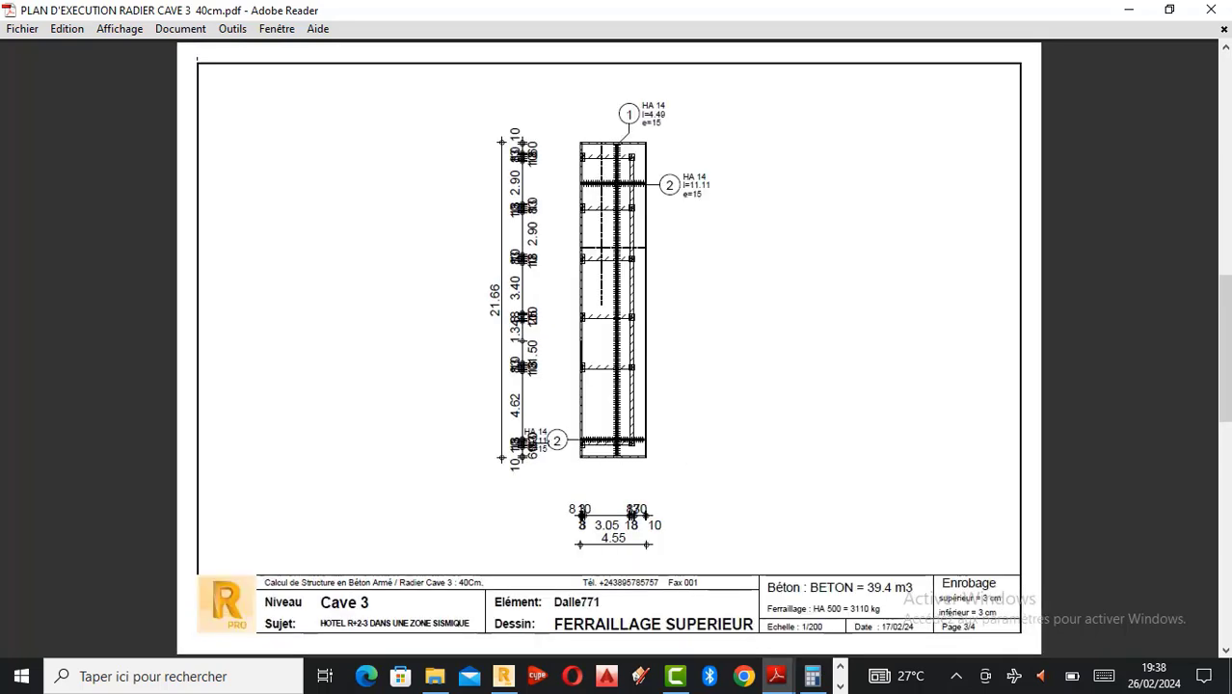
scroll(541, 442, down, 3)
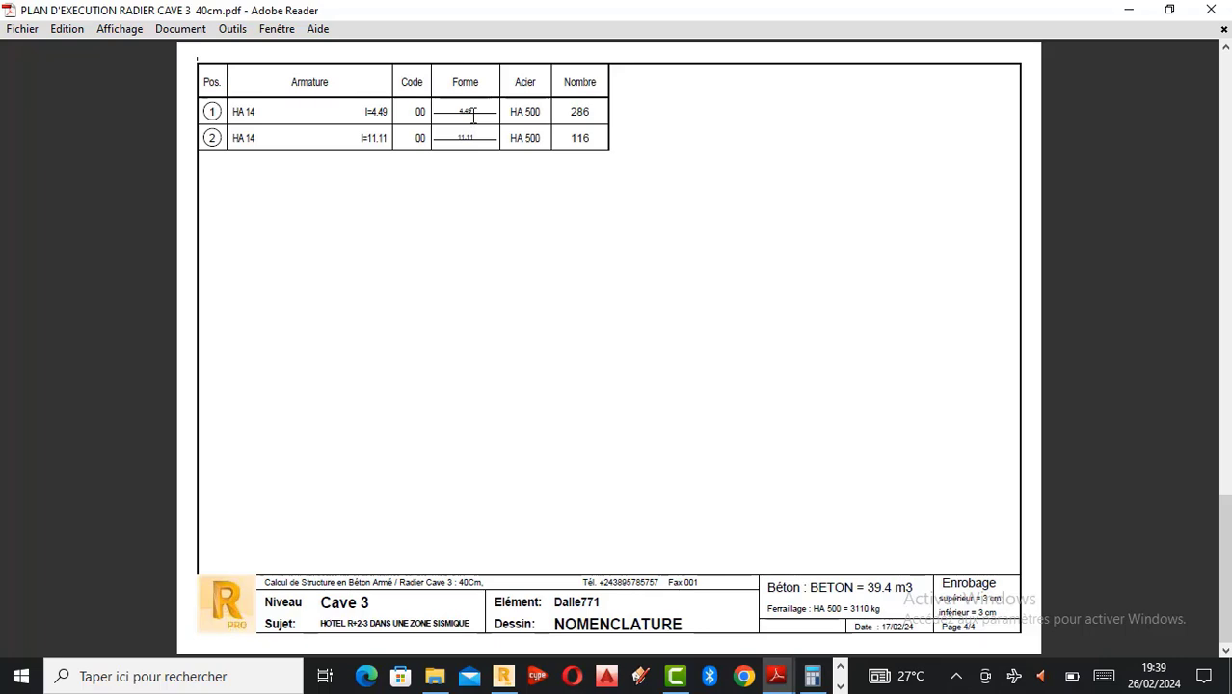
scroll(472, 113, up, 2)
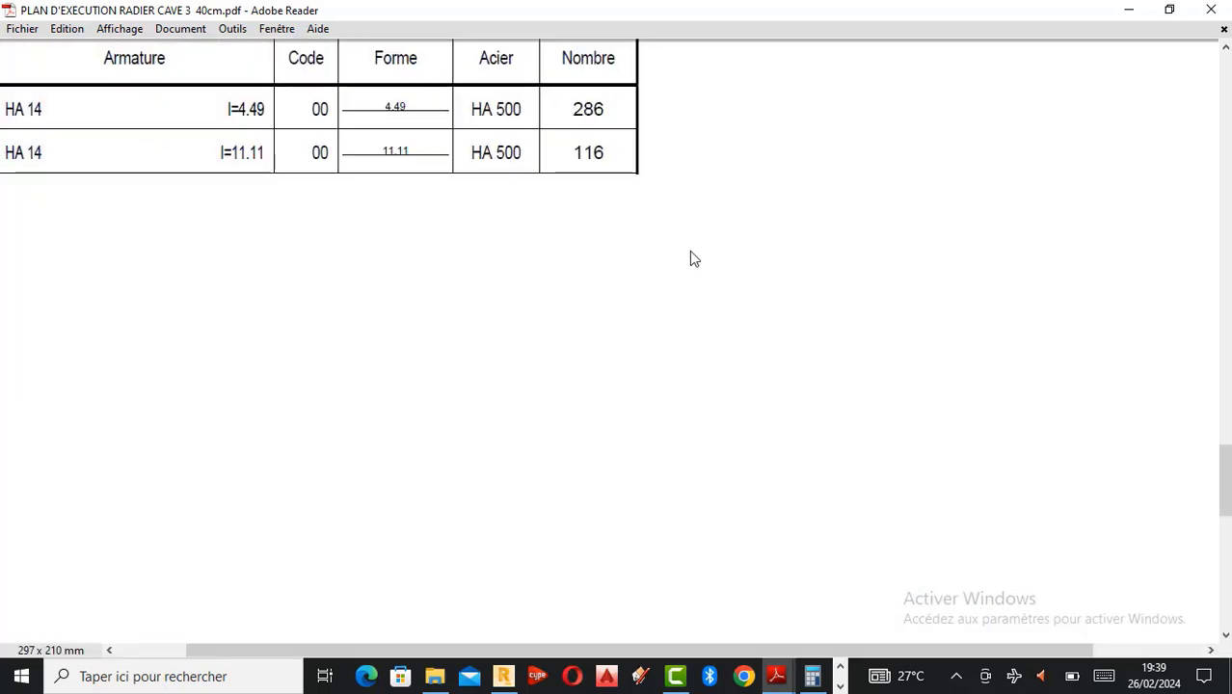
drag(901, 649, 831, 651)
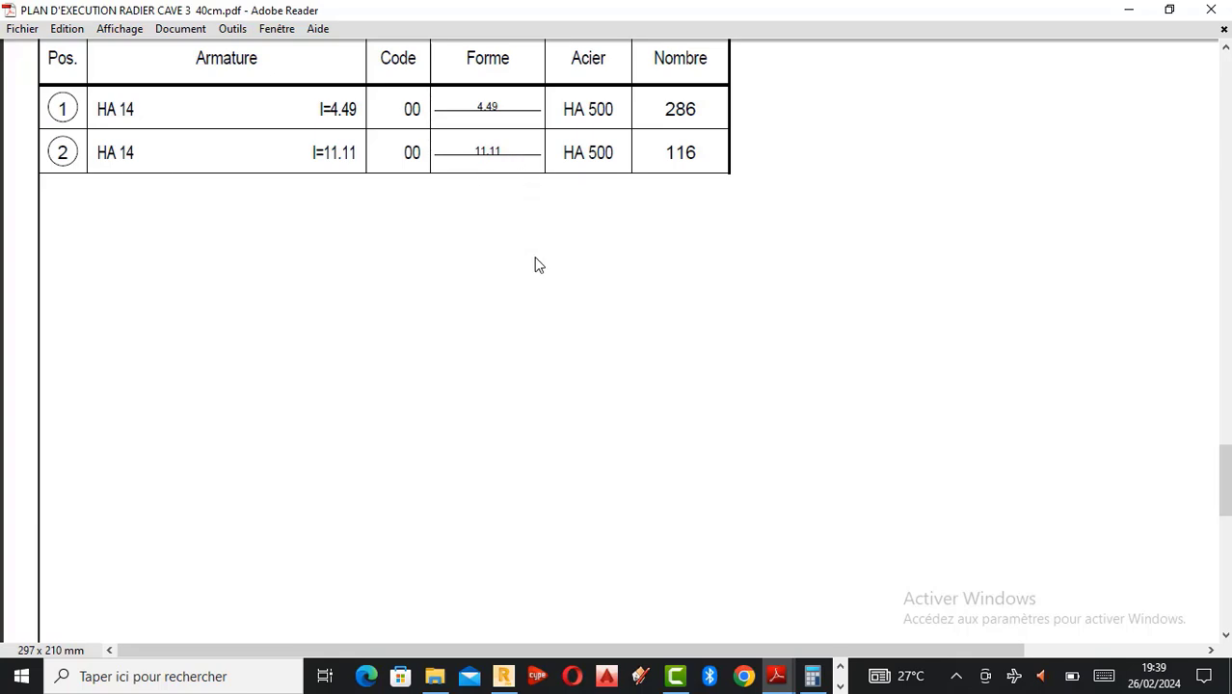
scroll(585, 306, down, 2)
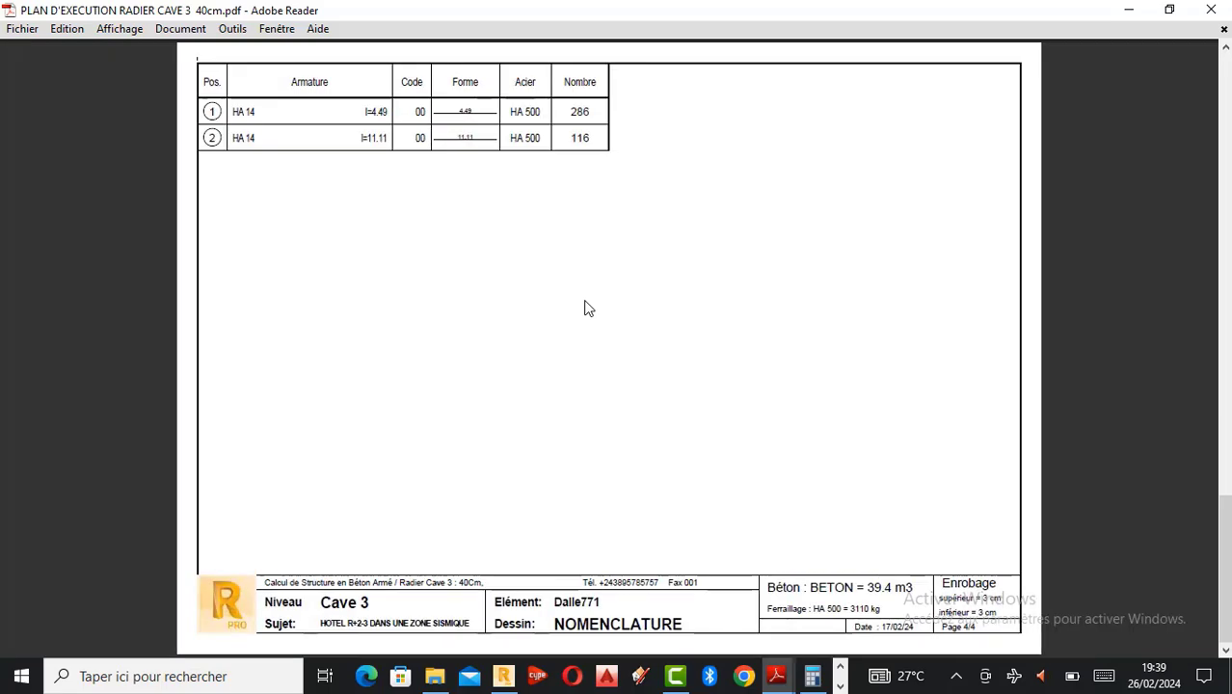
Check the Cave 3 raft in Robot Structural Analysis, then return to its PDF and review the lower reinforcement and formwork plans.
click(505, 676)
scroll(554, 323, down, 2)
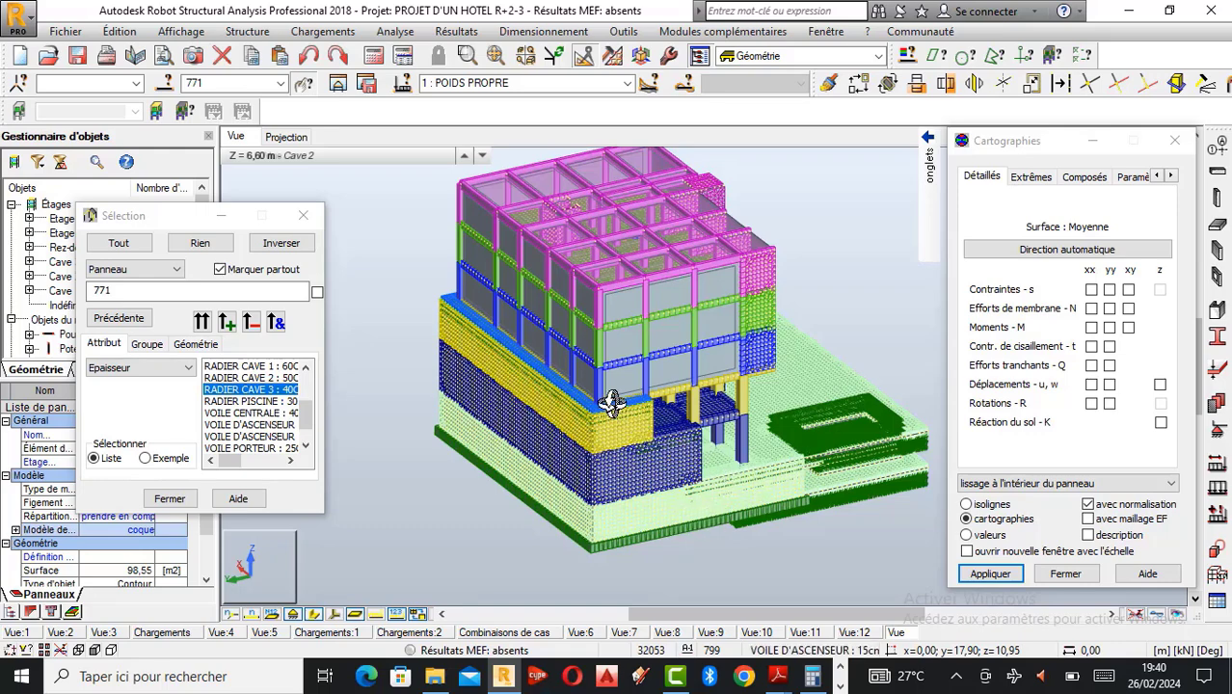
click(777, 675)
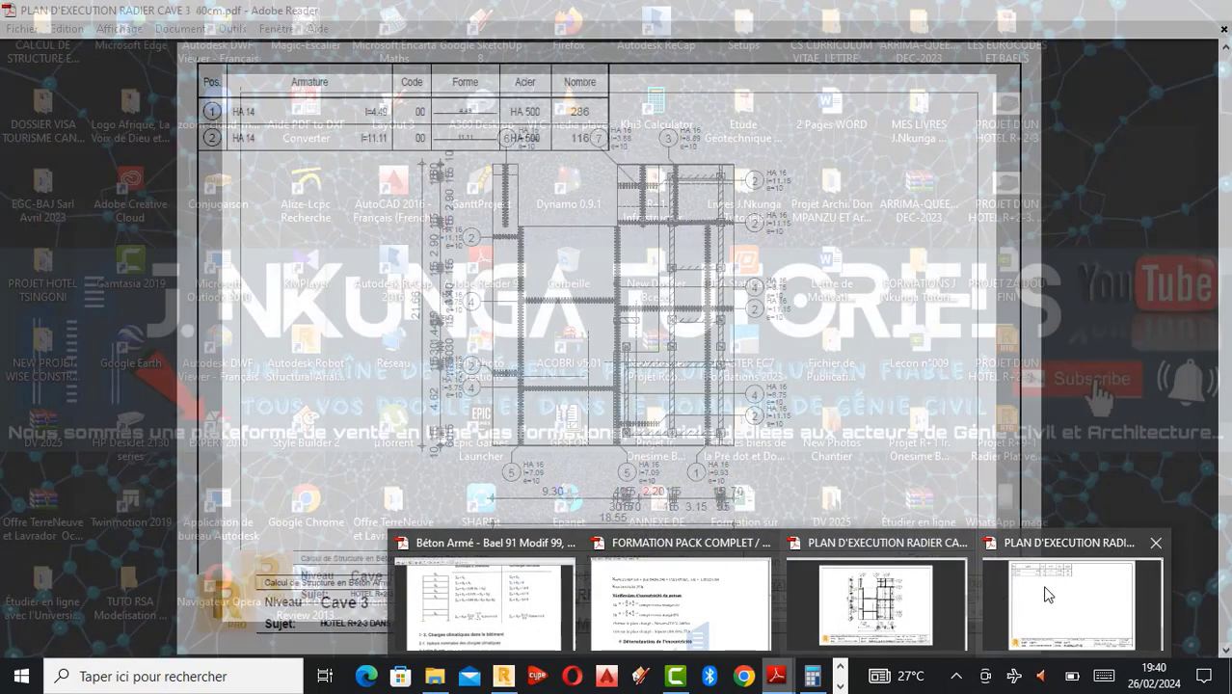
click(1037, 597)
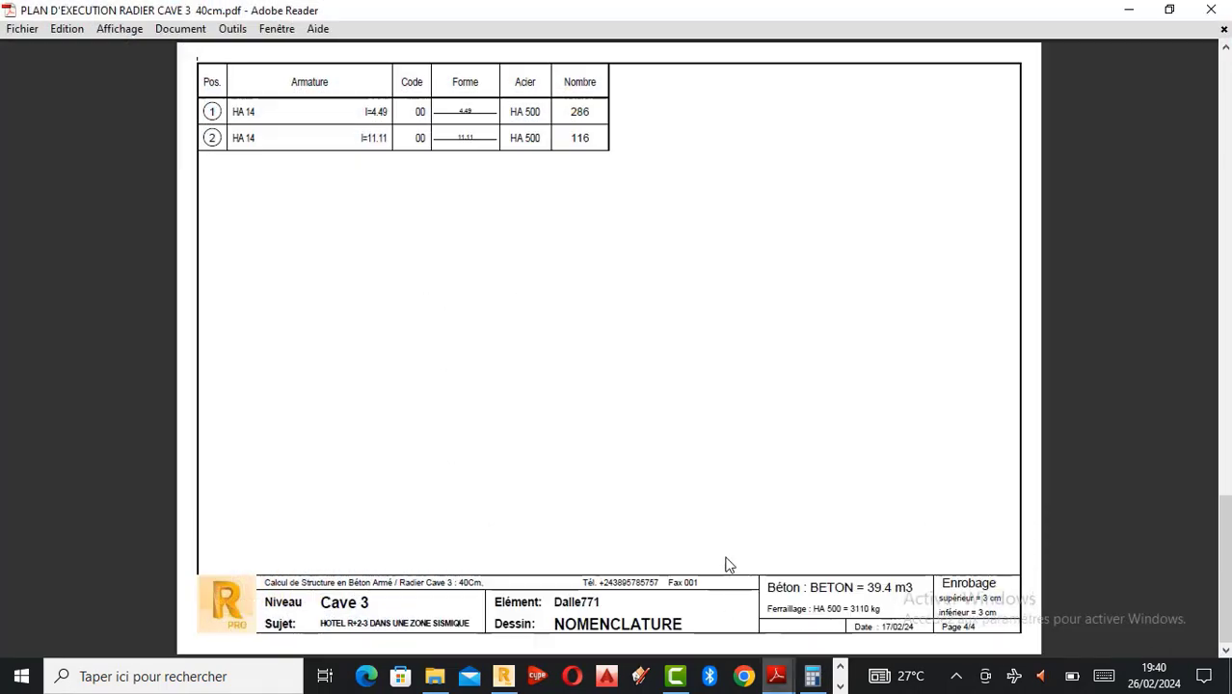
scroll(729, 565, up, 6)
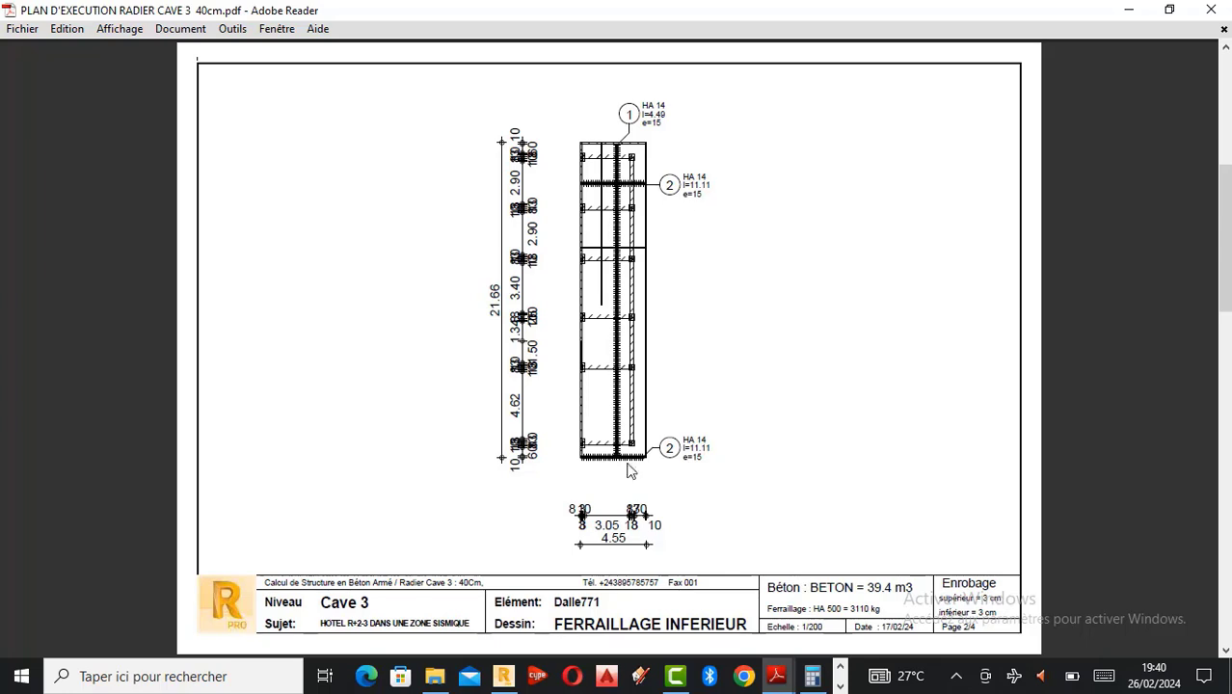
scroll(634, 562, up, 3)
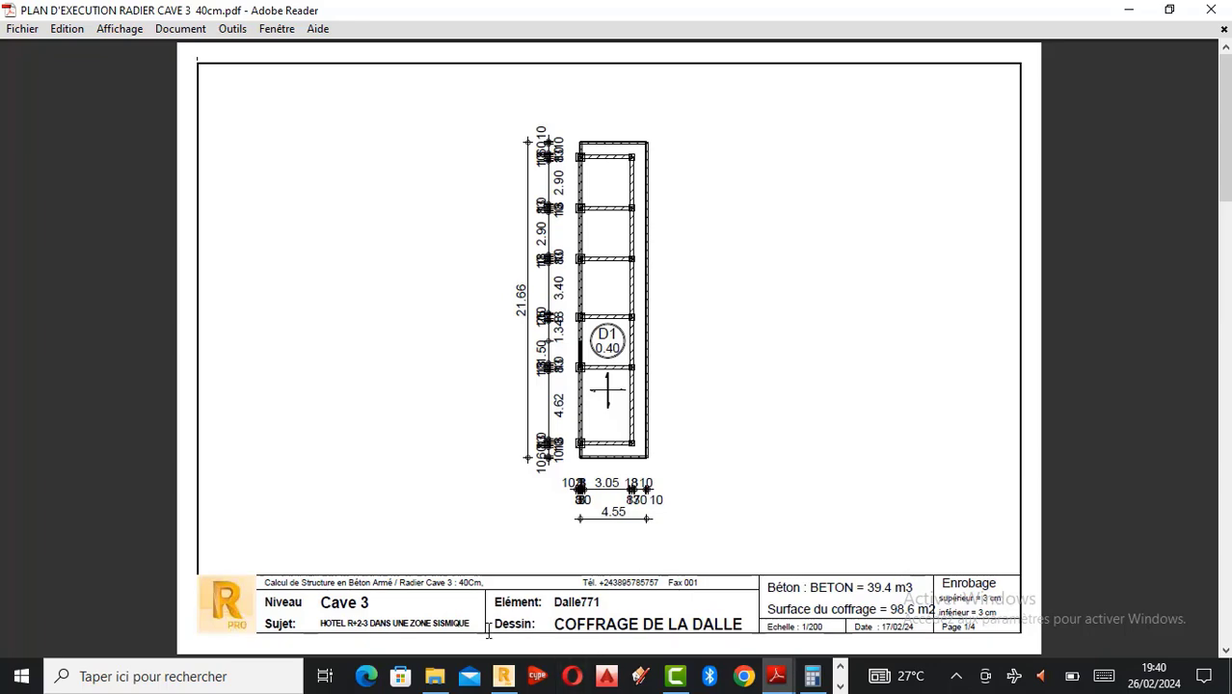
Switch back to Robot Structural Analysis, leave 3D rotation and deselect the Cave 3 raft panel.
click(437, 677)
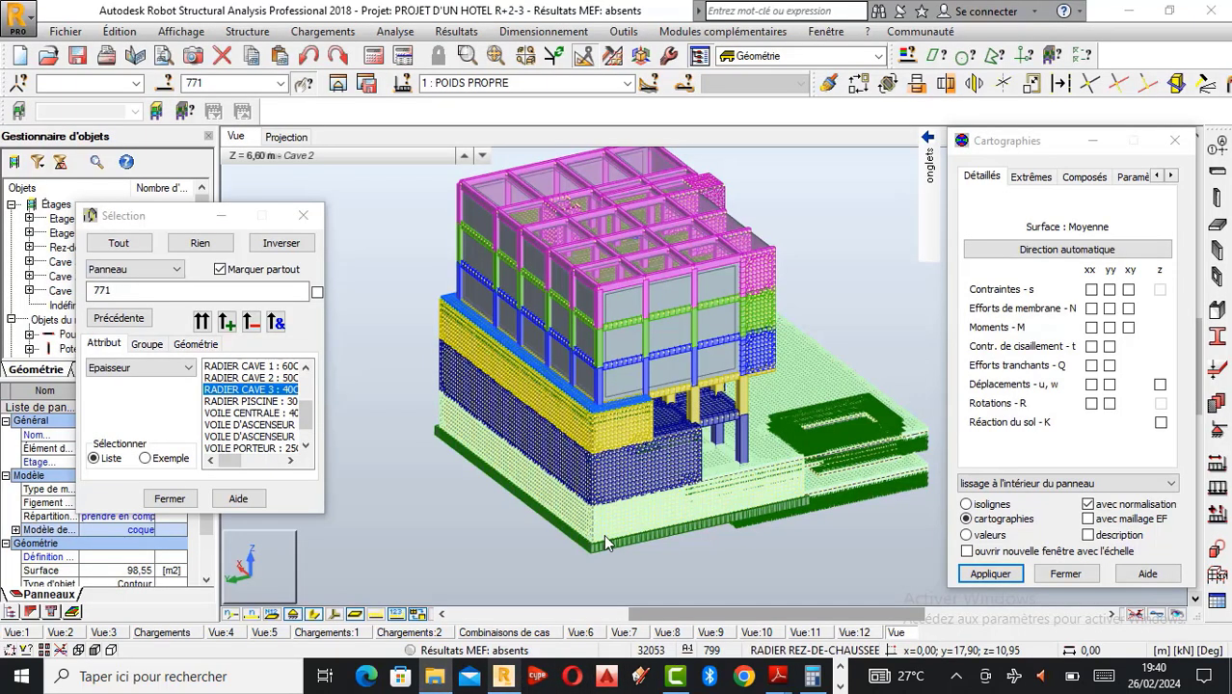
click(502, 676)
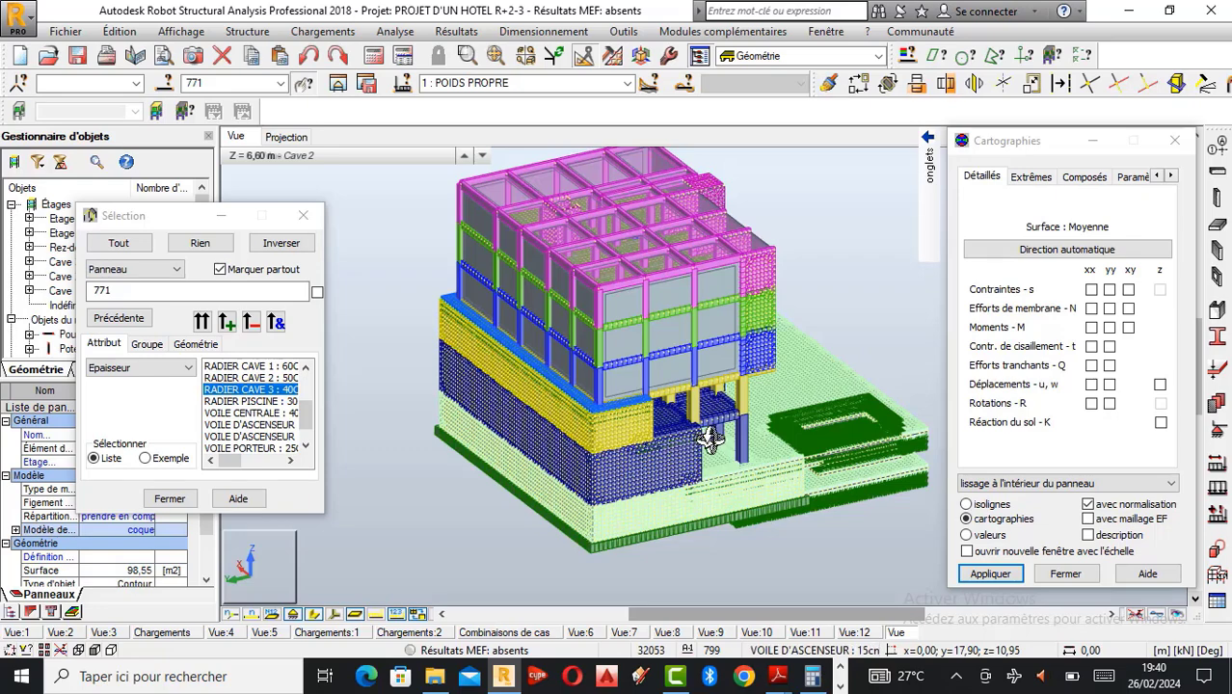
drag(711, 436, 607, 482)
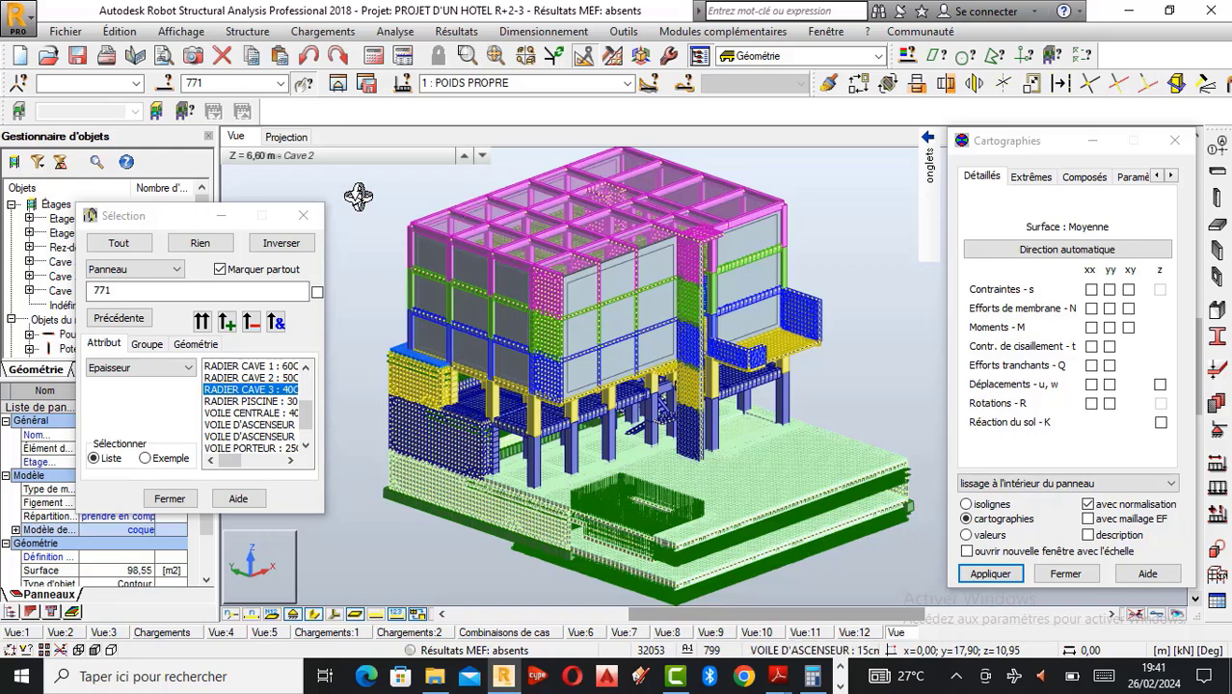
right_click(353, 228)
click(353, 228)
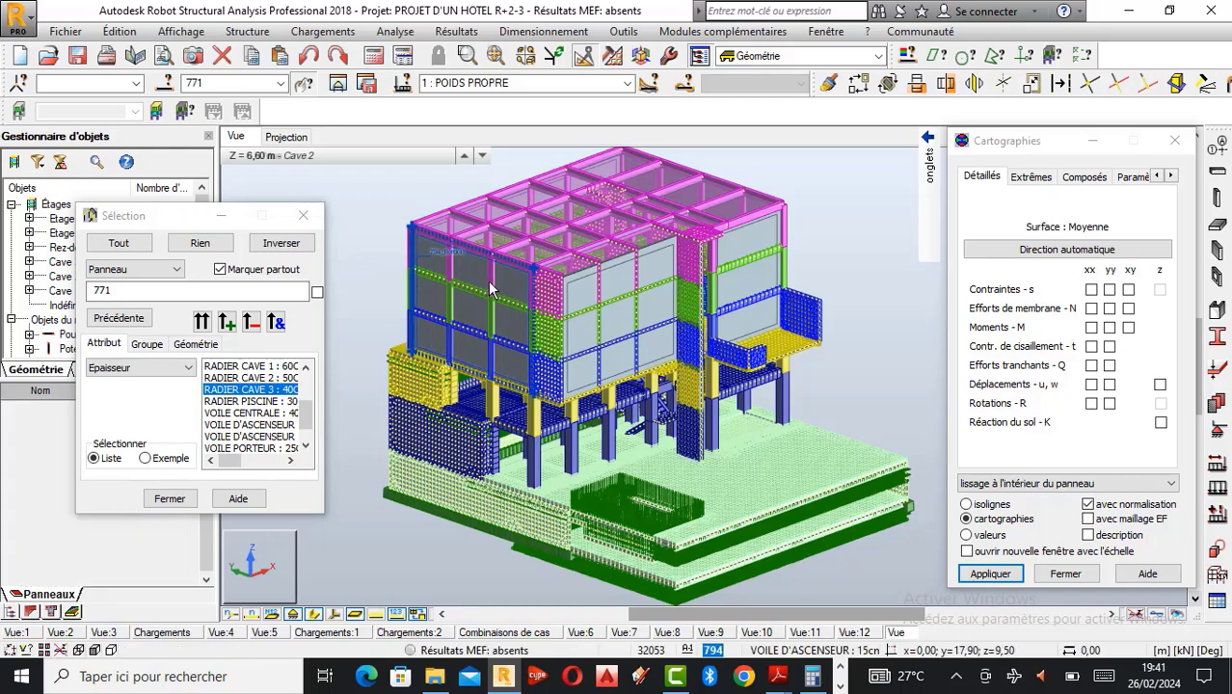
click(434, 270)
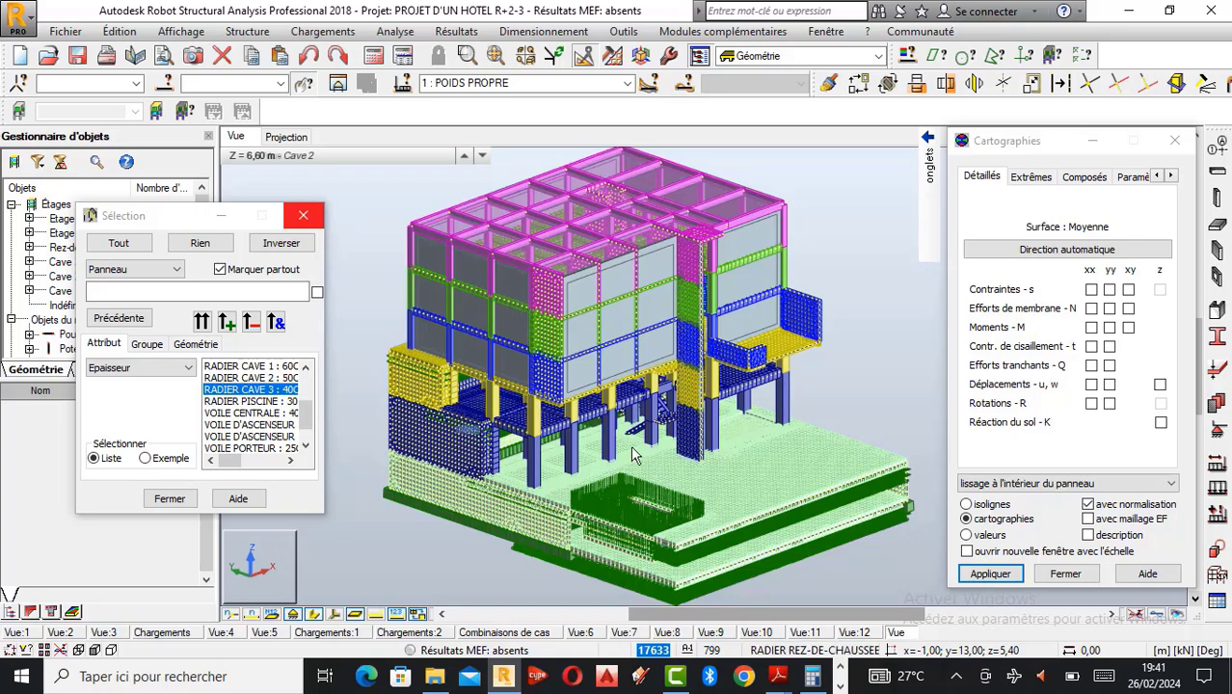
Select the lower-level column just beside the elevator shaft wall.
scroll(631, 455, up, 2)
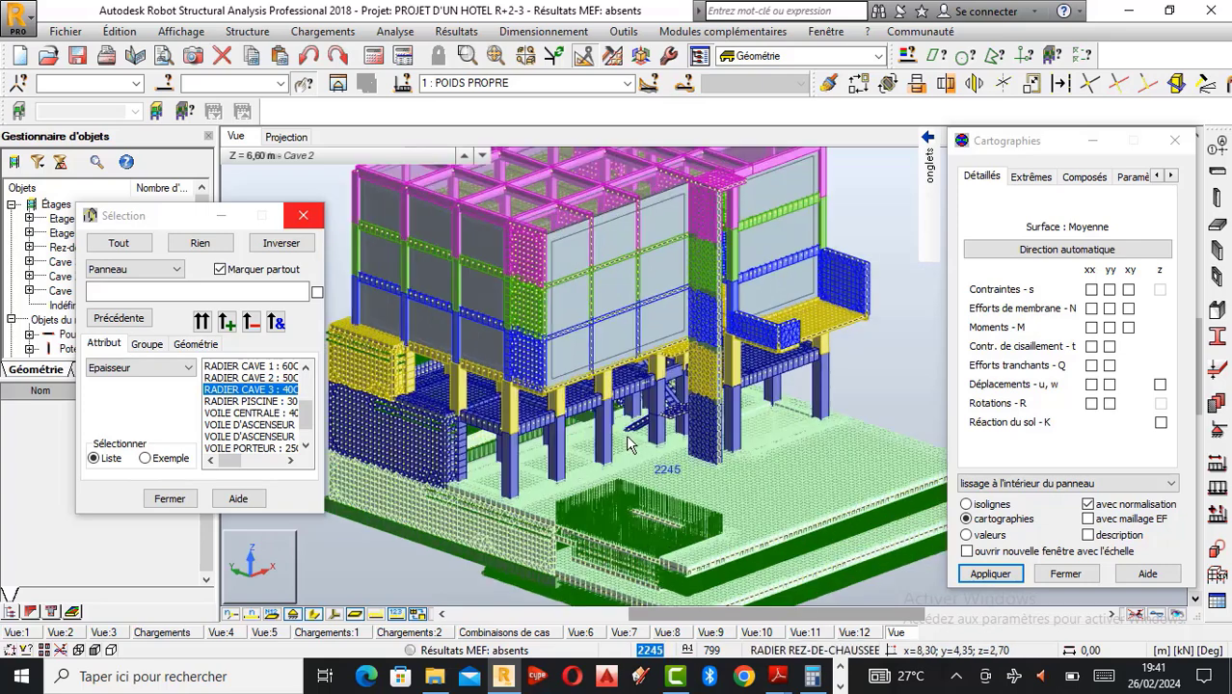
click(659, 392)
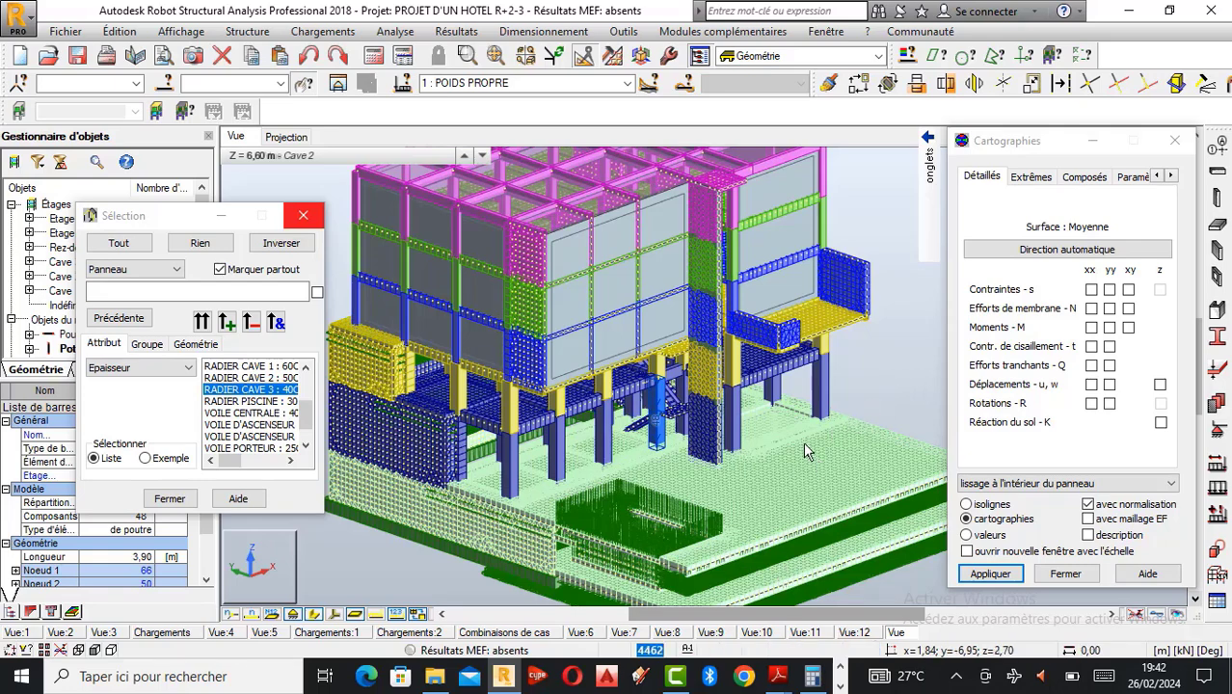
Turn the model to a front elevation, leave 3D rotation and select the 60x60 cm cave column at the lowest level.
right_click(791, 355)
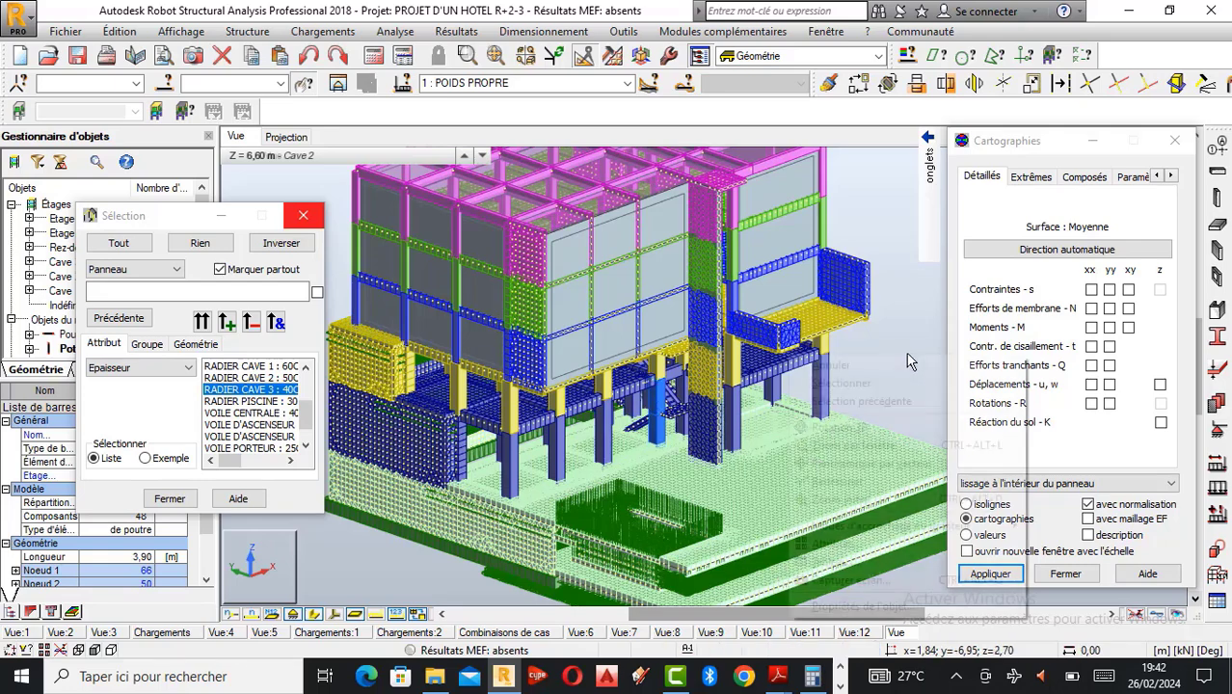
click(831, 427)
drag(748, 468, 723, 476)
right_click(660, 573)
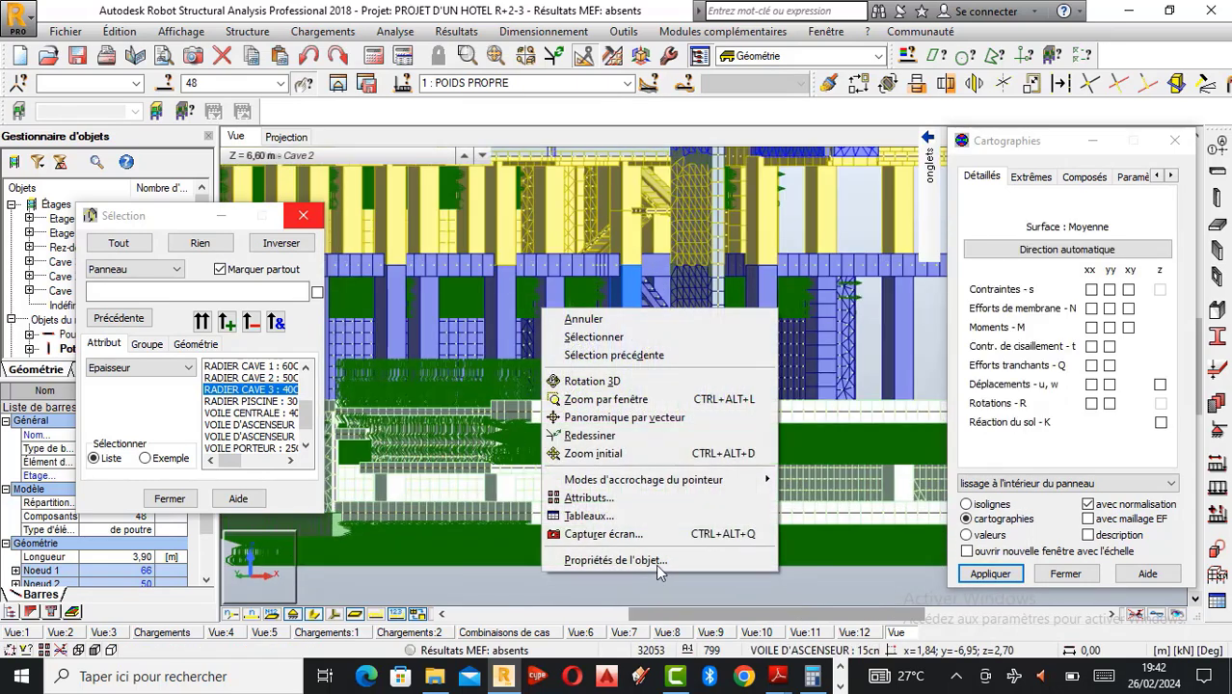
click(593, 337)
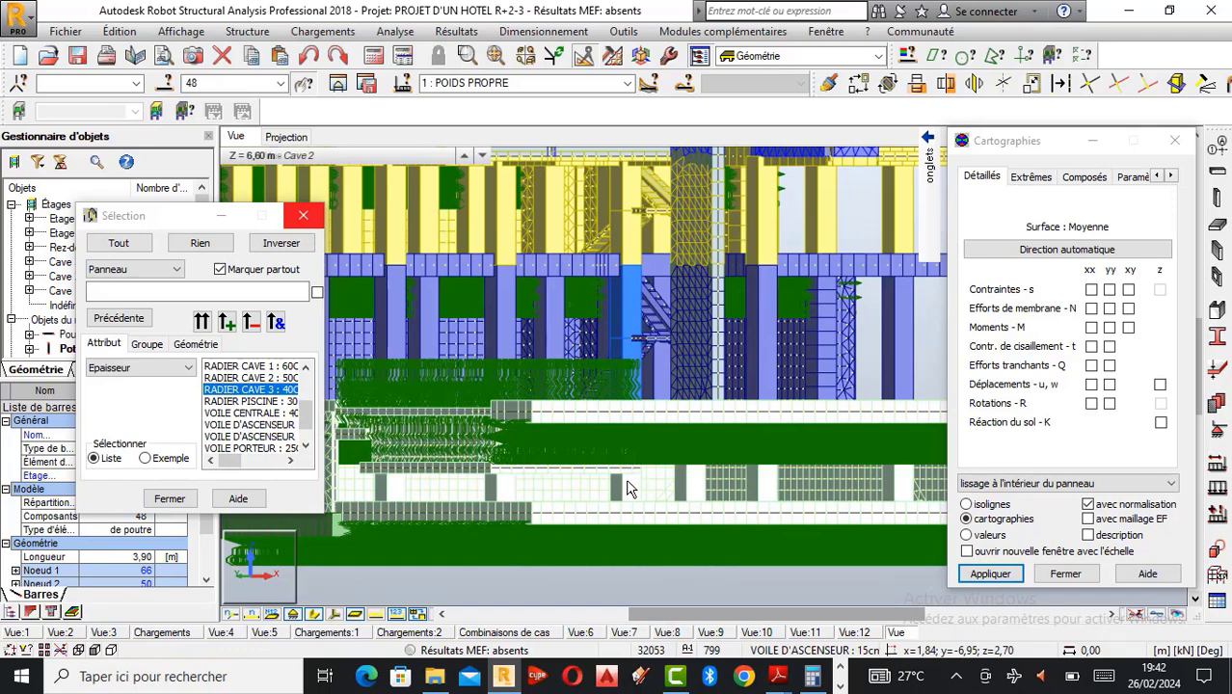
click(626, 490)
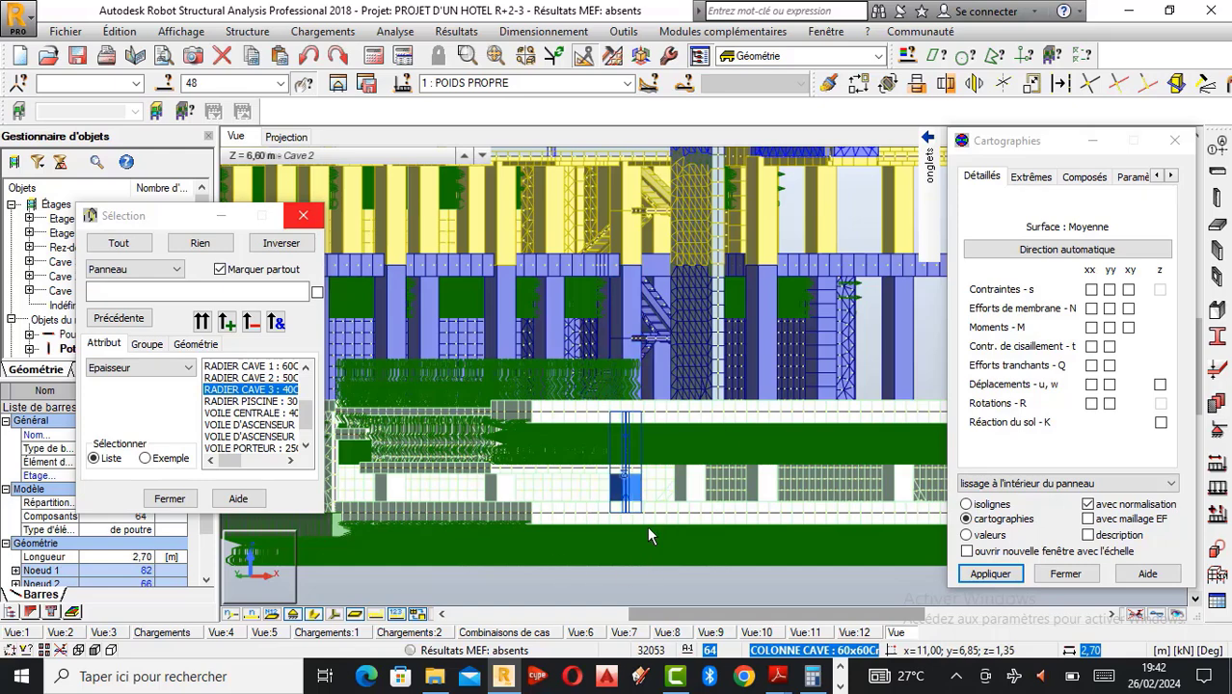
scroll(718, 441, down, 2)
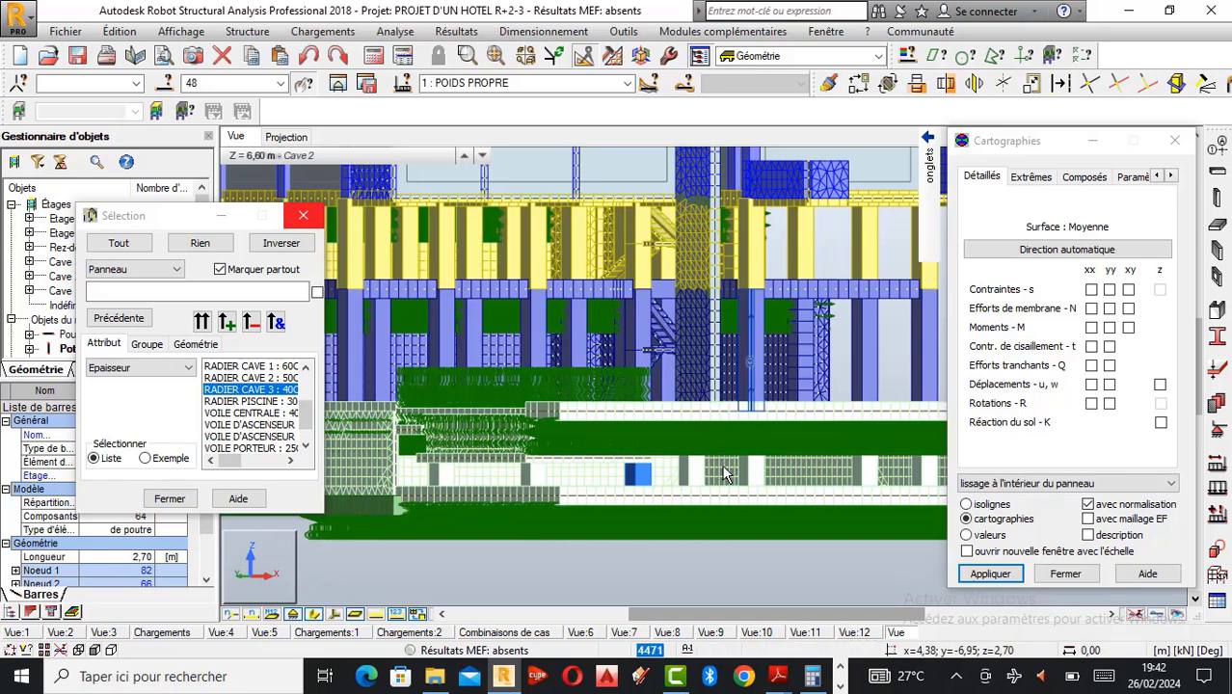
scroll(728, 479, down, 1)
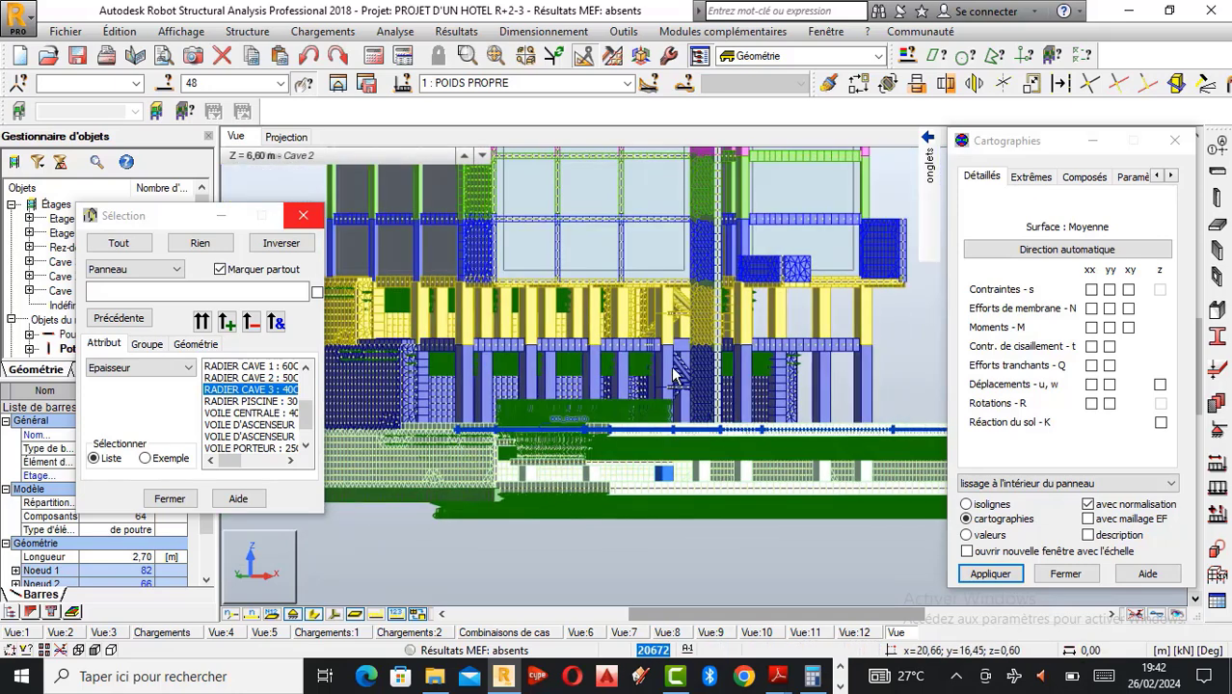
scroll(699, 405, down, 1)
scroll(690, 359, down, 1)
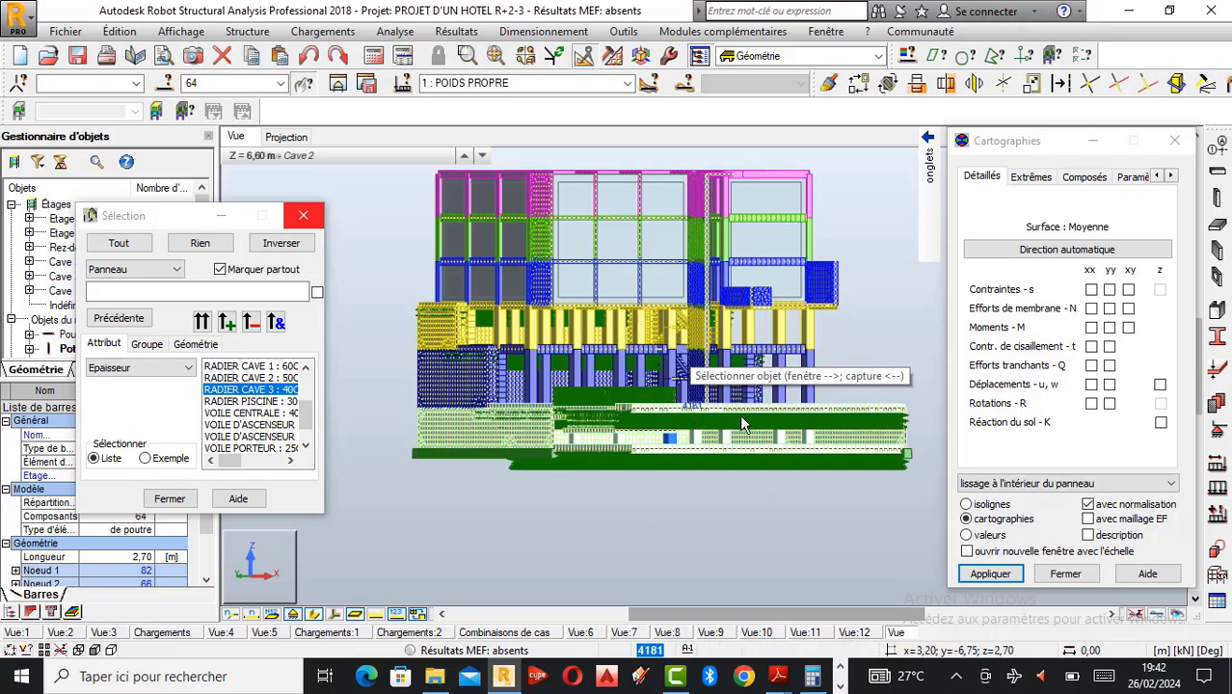
Switch to the execution plans folder and open the PDF "PLAN D'EXECUTION DE LA COLONE CAVE 60x60cm2".
click(439, 684)
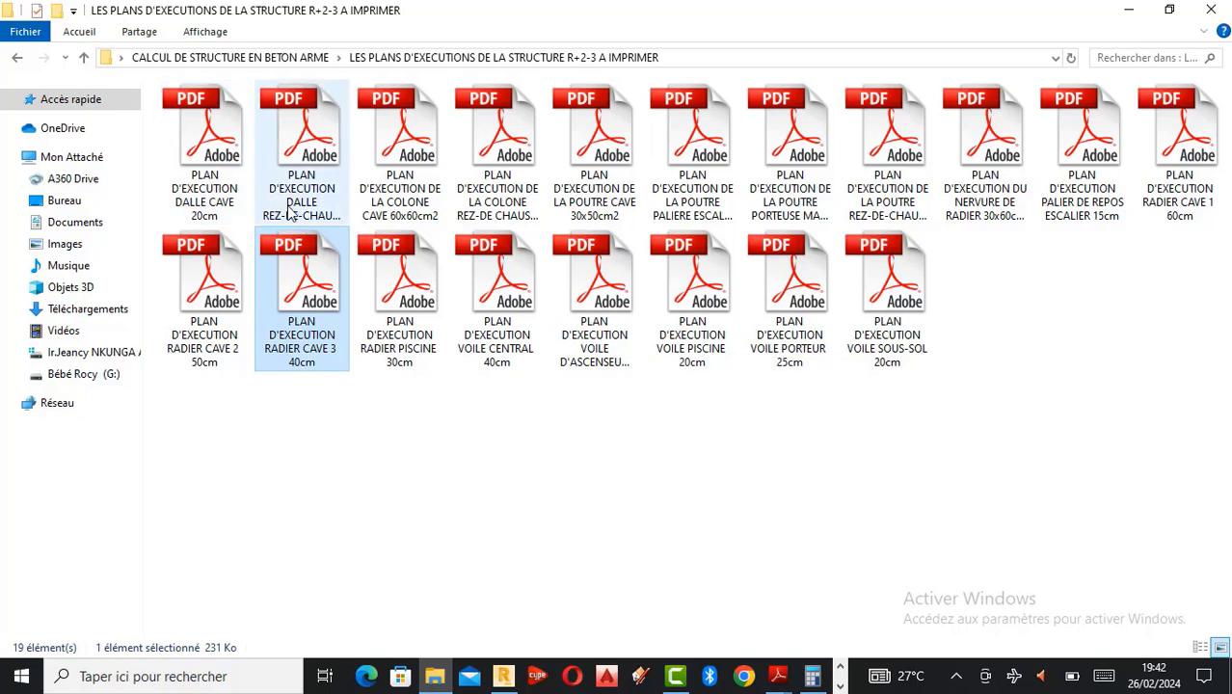
click(296, 212)
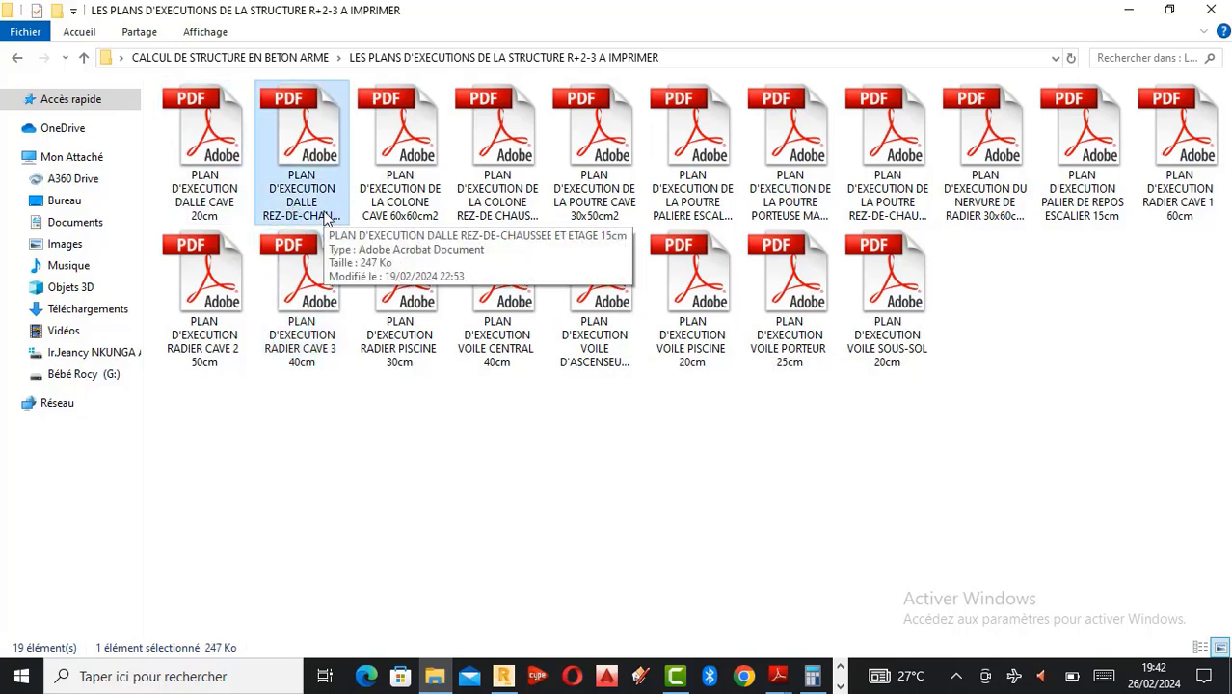
click(205, 334)
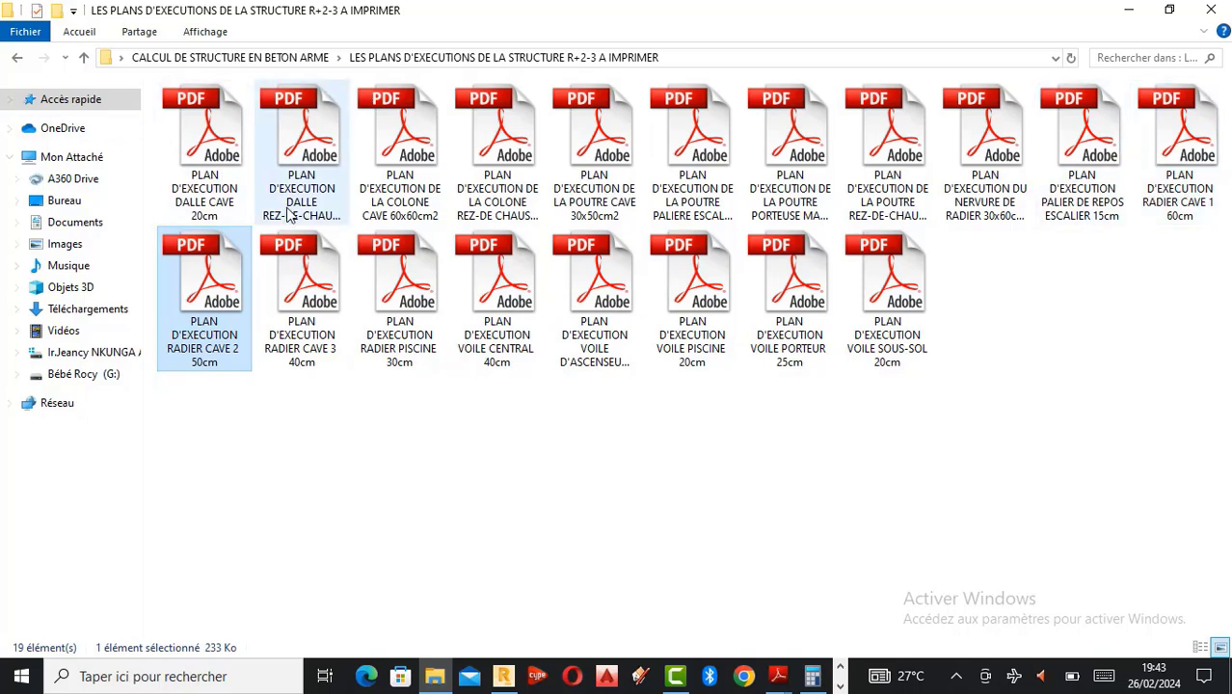
click(403, 221)
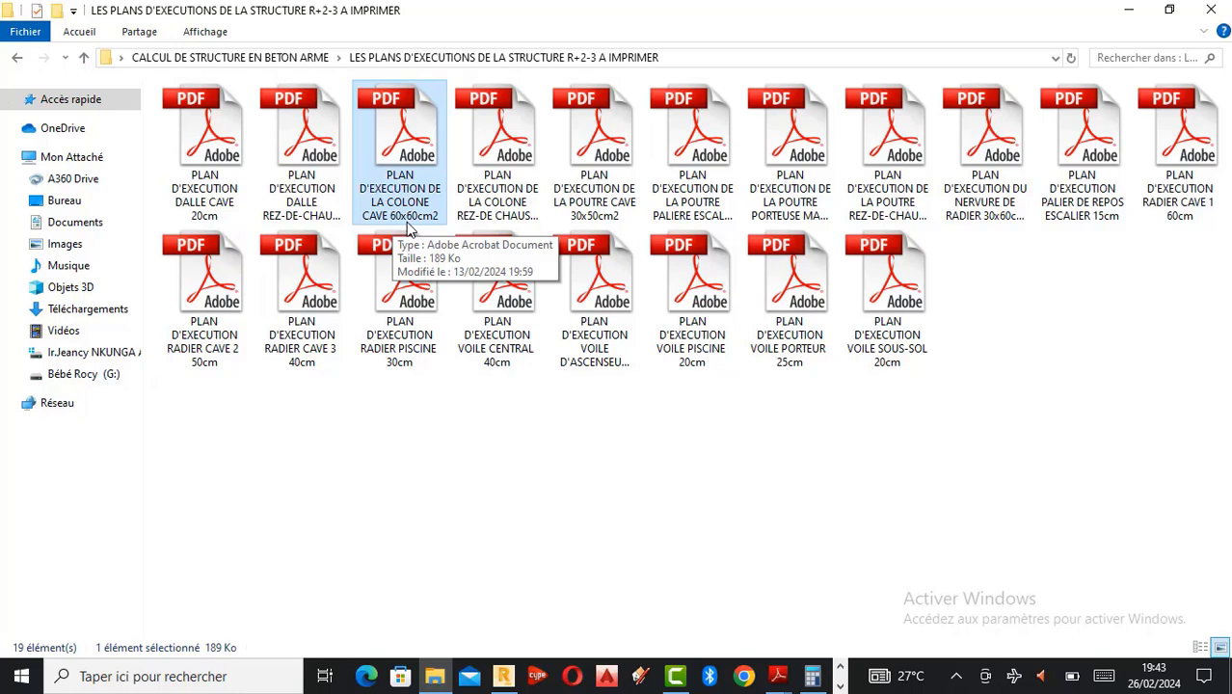
double_click(414, 164)
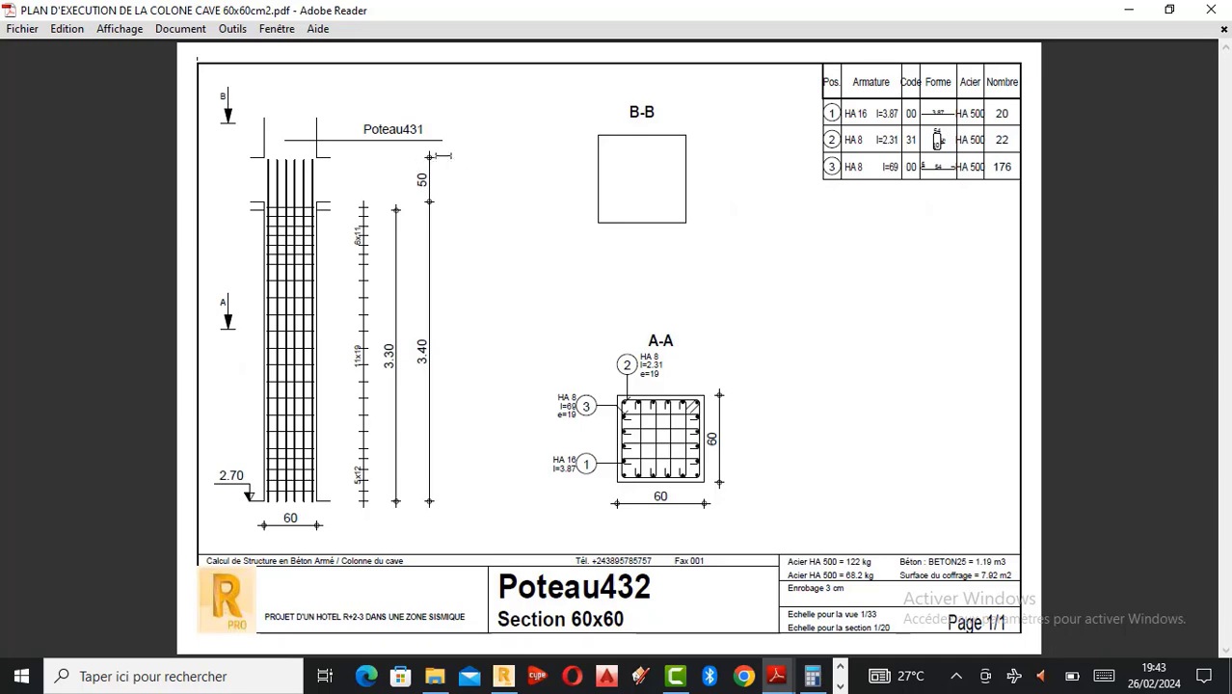
Check the cave column's location in Robot Structural Analysis, then return to its PDF and review the elevation, section A-A and bar schedule.
click(503, 675)
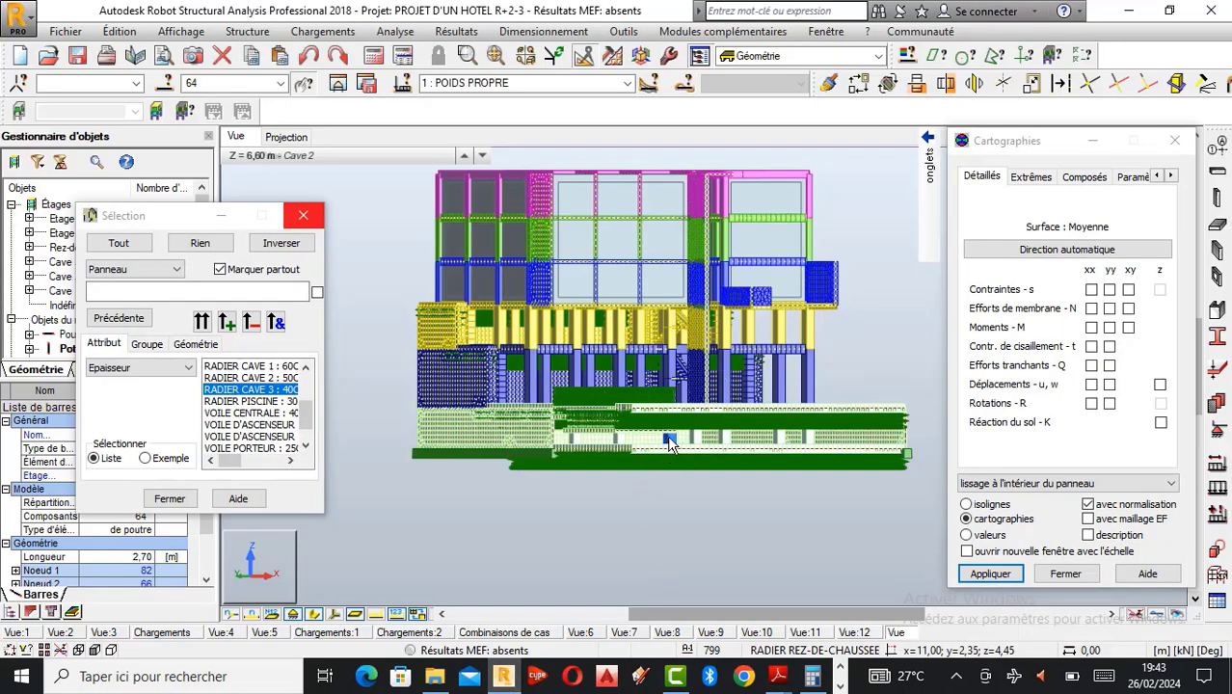
scroll(677, 445, up, 1)
scroll(661, 429, up, 1)
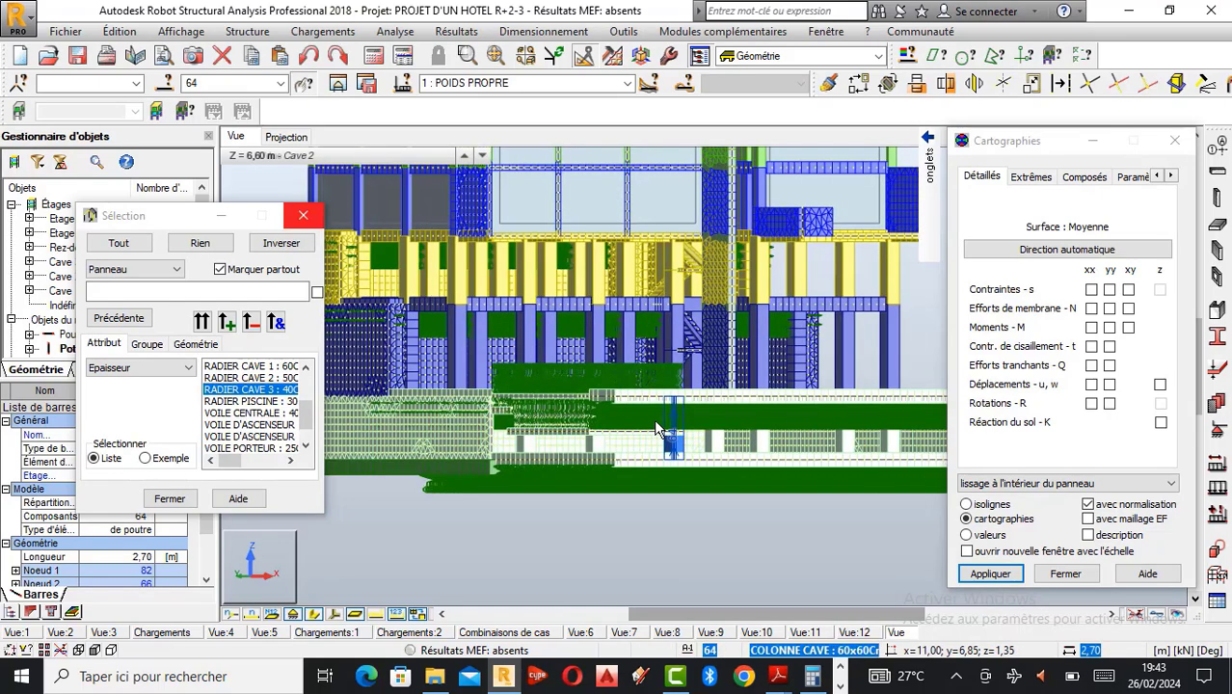
scroll(731, 420, up, 1)
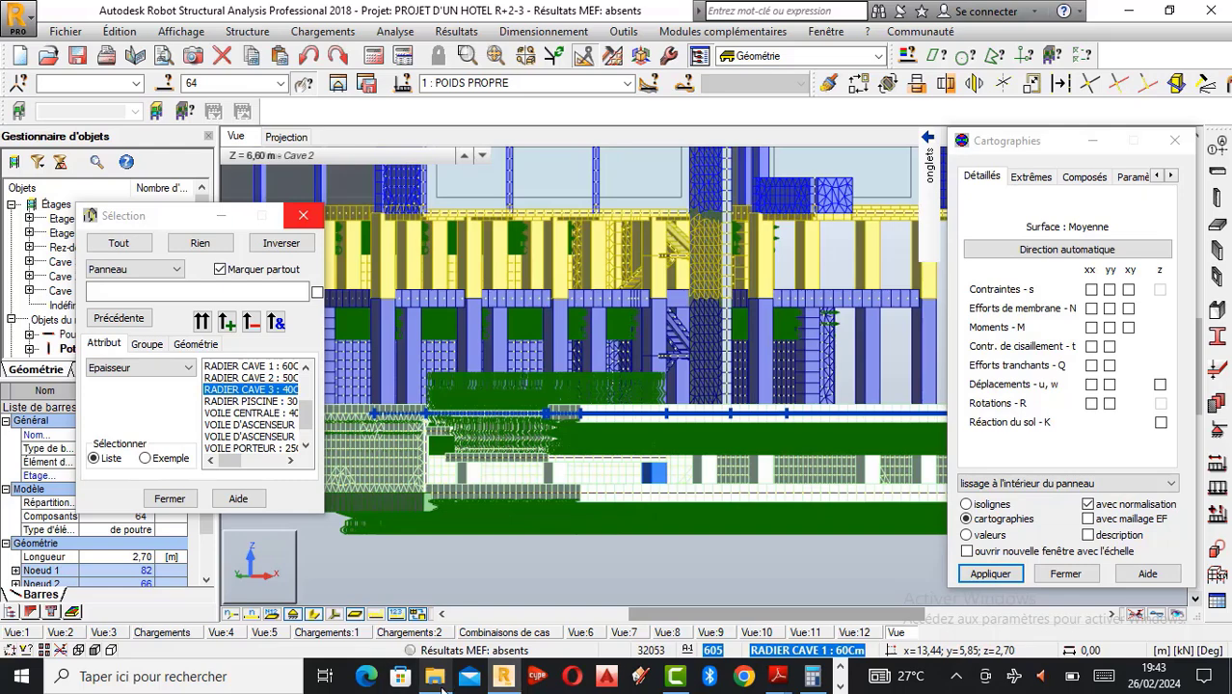
mouse_move(775, 684)
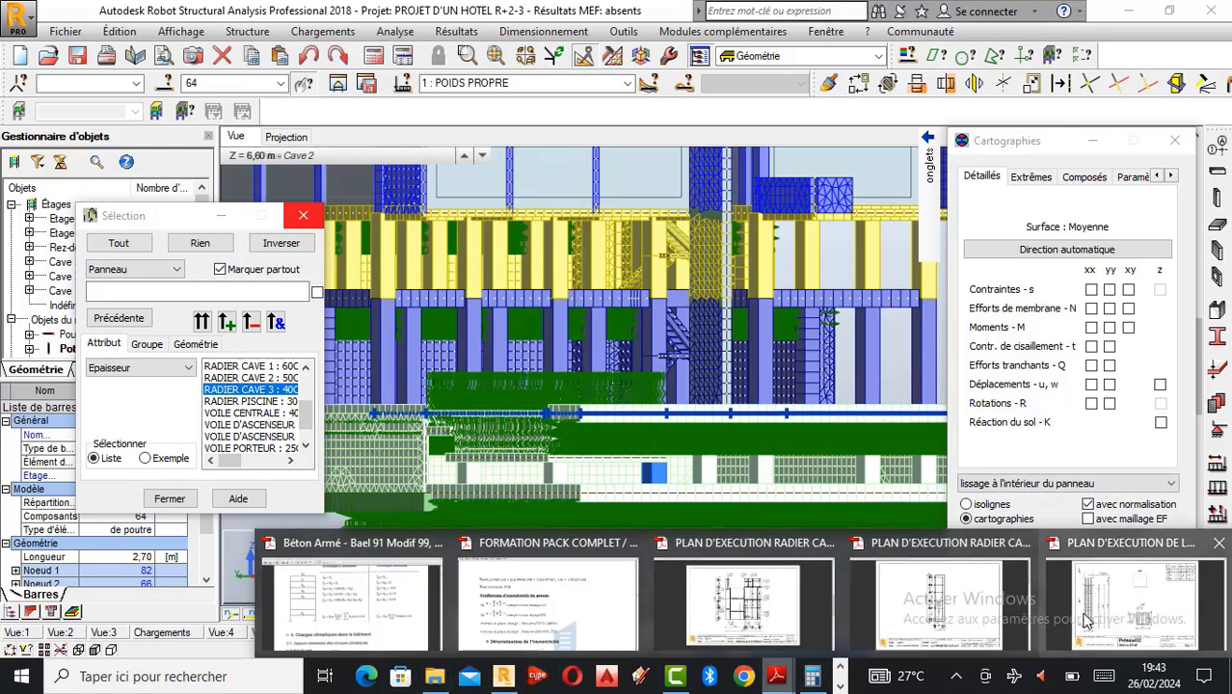
click(1133, 618)
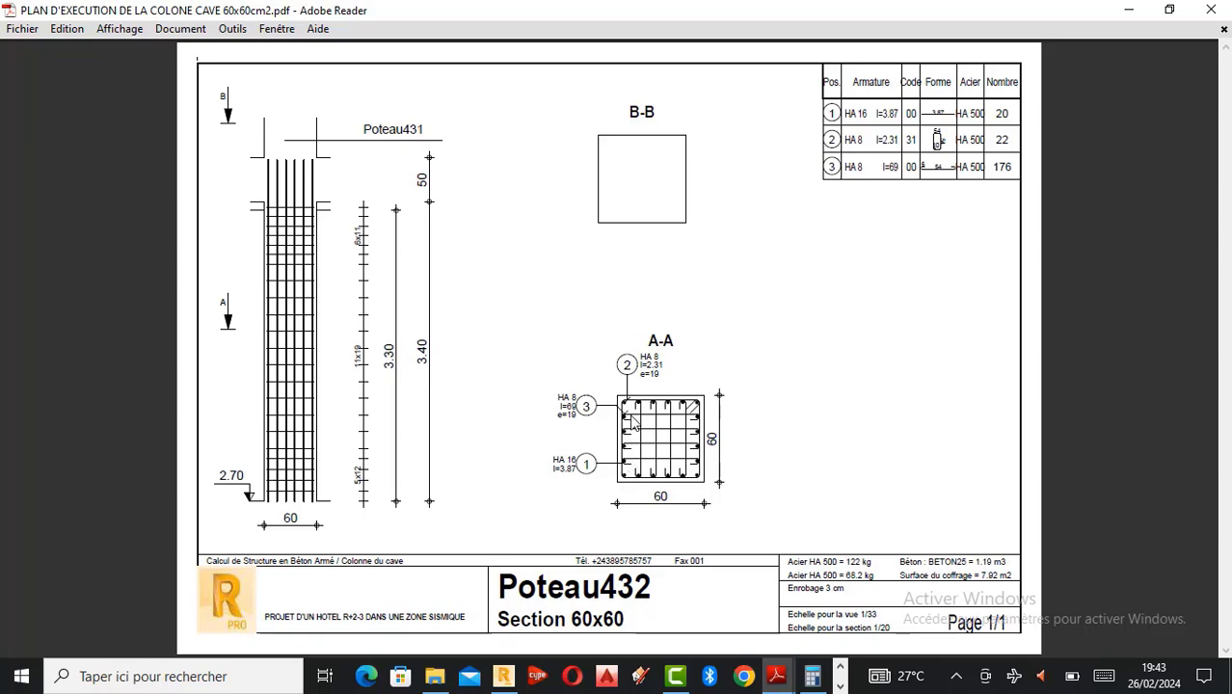
click(502, 676)
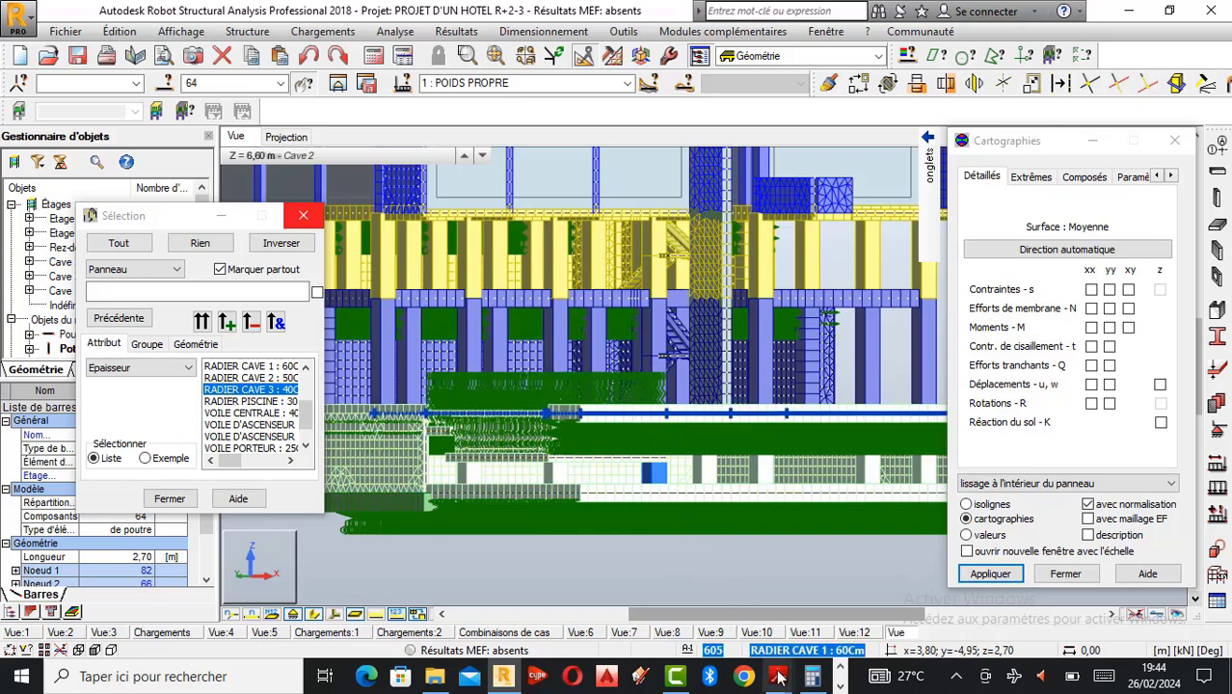
click(1125, 621)
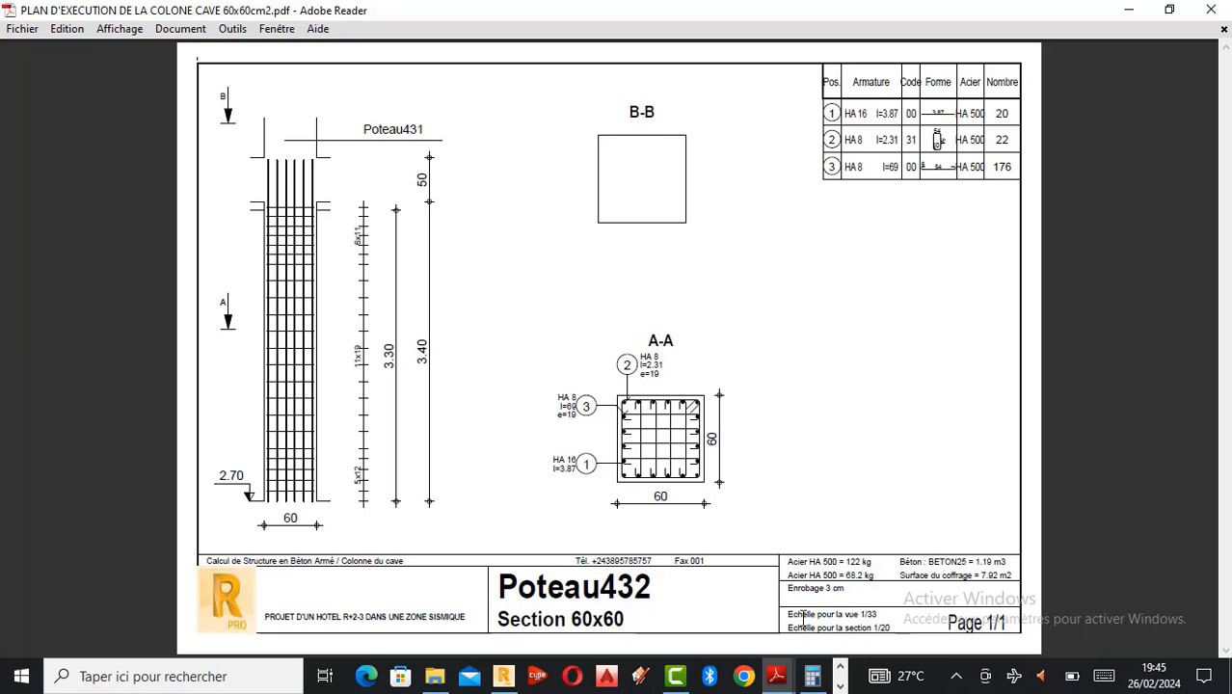
Switch back to Robot Structural Analysis and examine the column and beam layout in the Cave 1 plan at Z = 2,70 m.
click(502, 681)
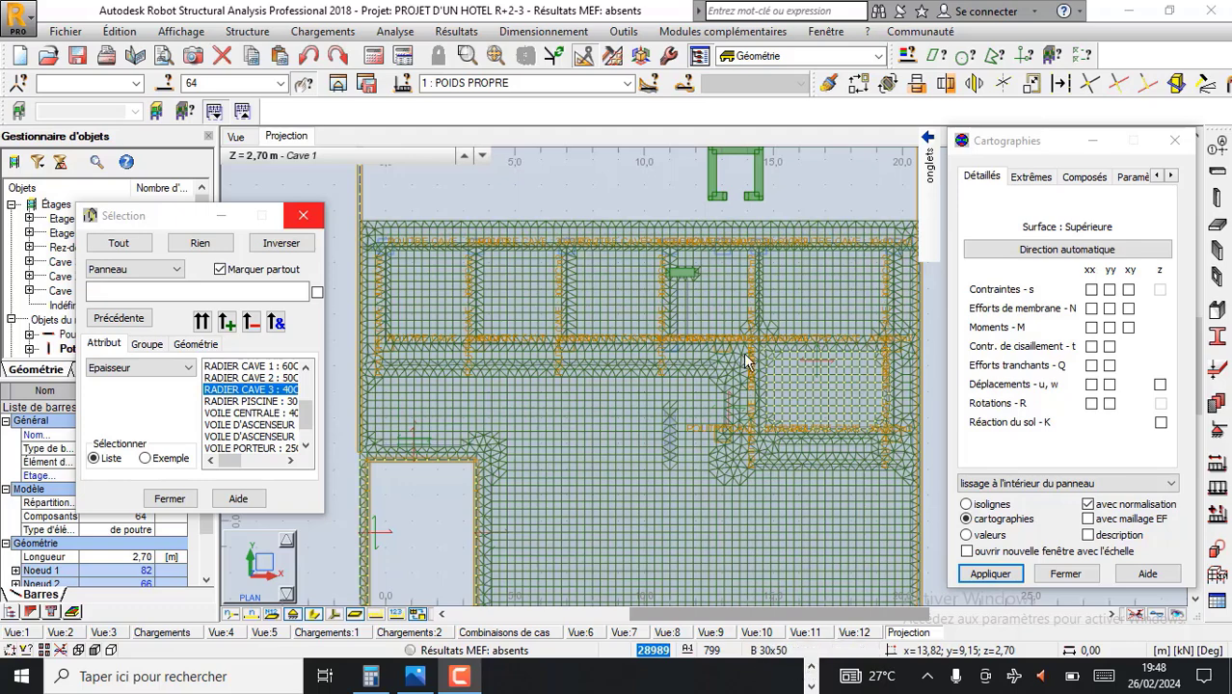
scroll(622, 296, down, 2)
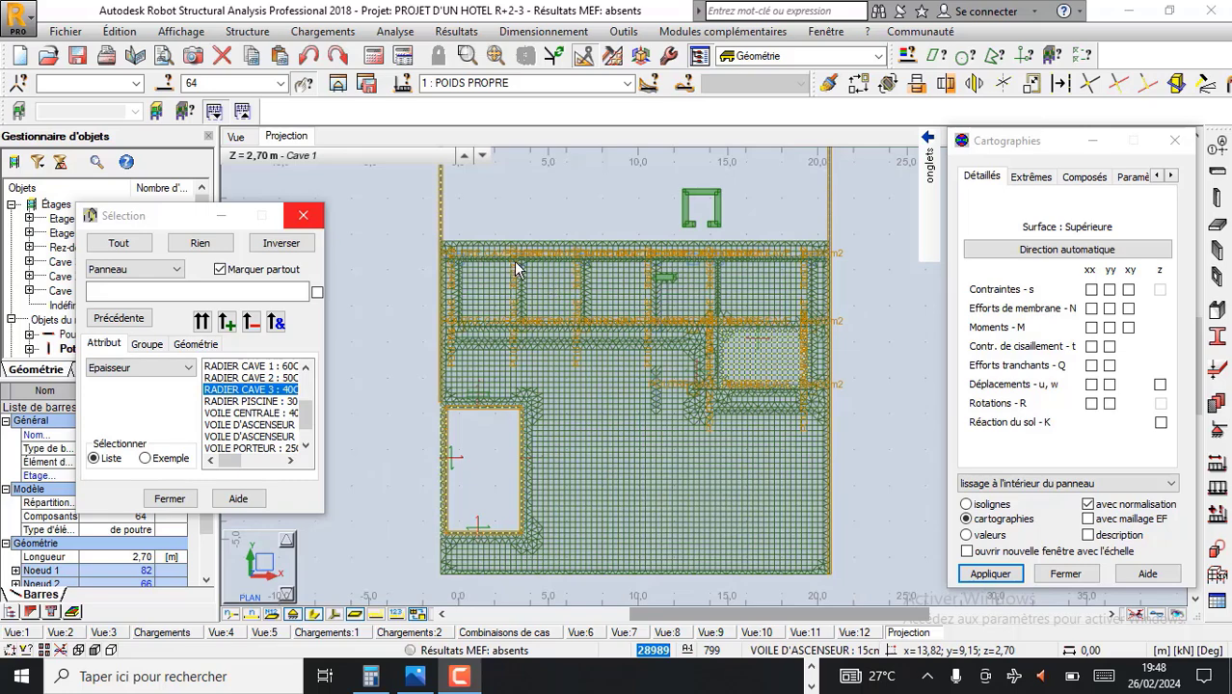
scroll(549, 272, up, 1)
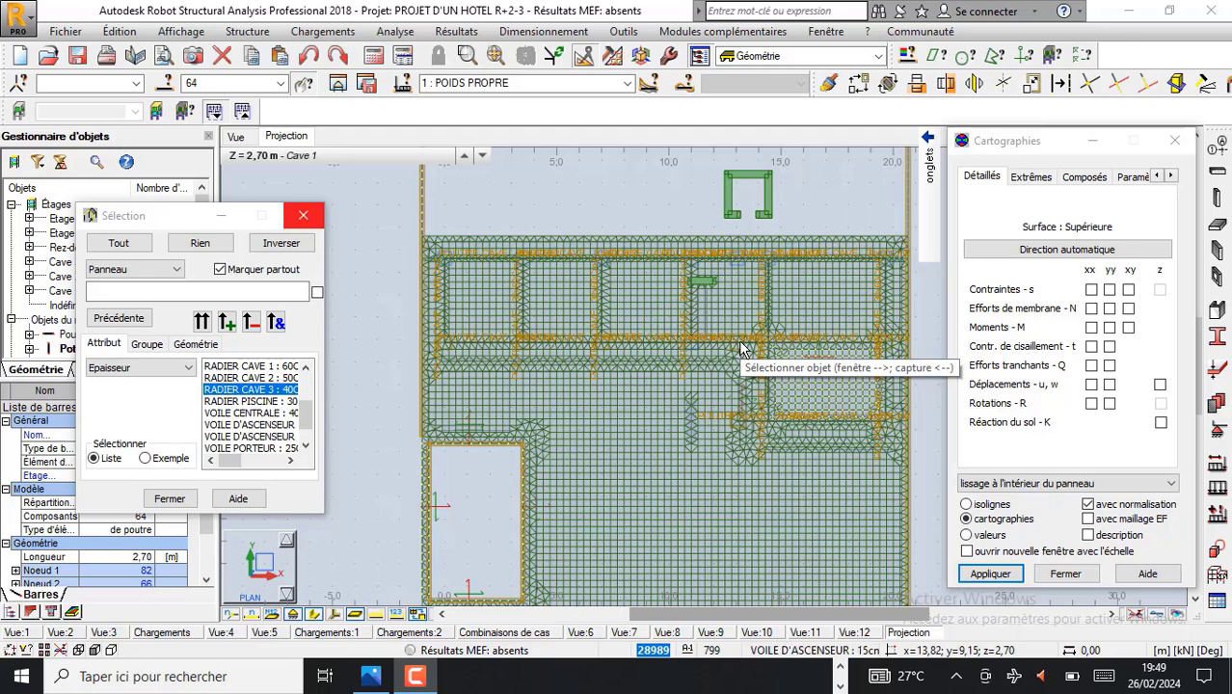
scroll(752, 361, up, 2)
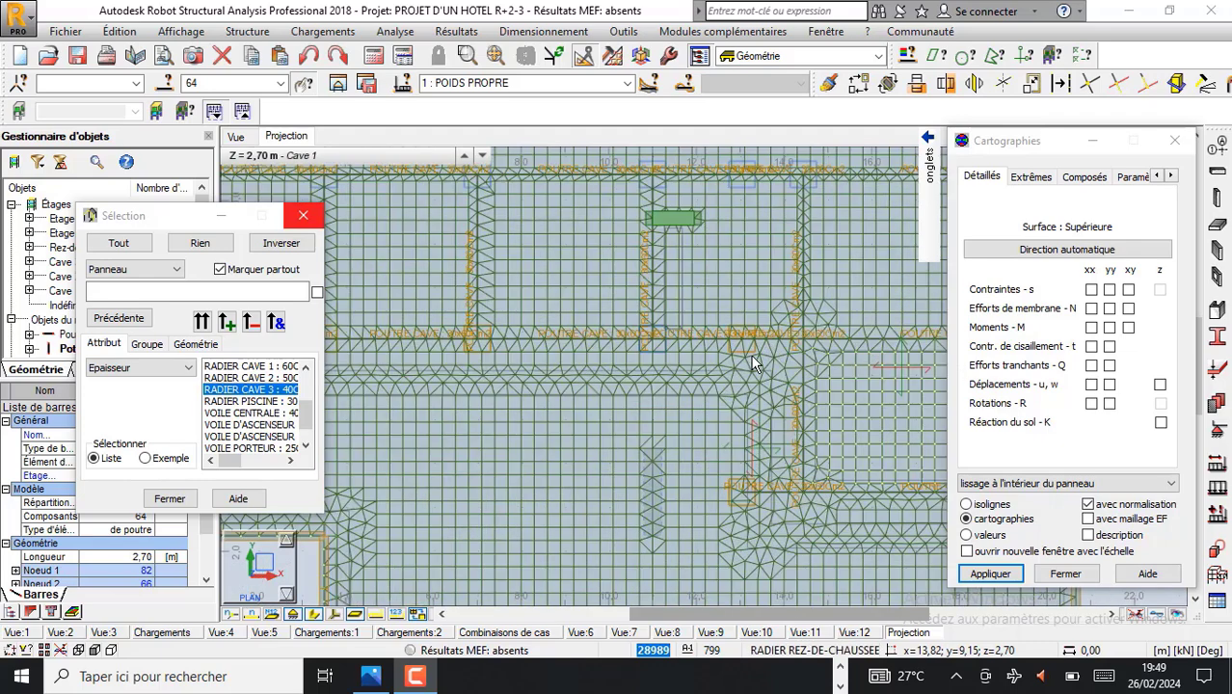
scroll(731, 314, up, 2)
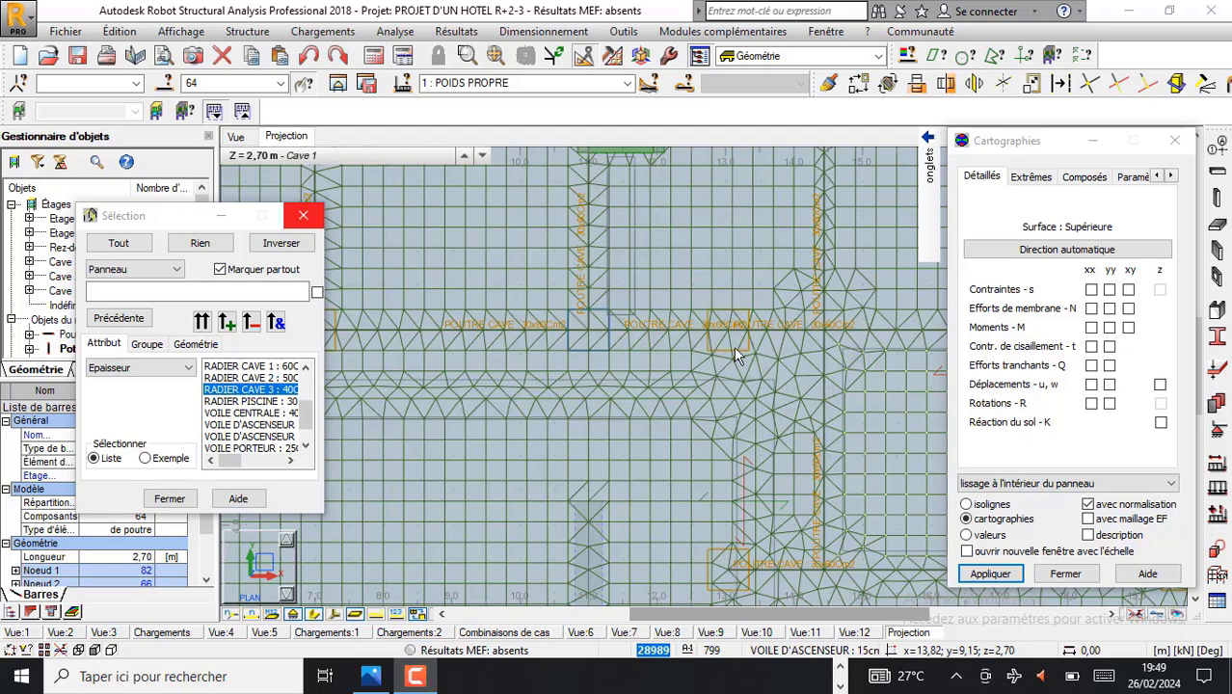
scroll(734, 351, up, 2)
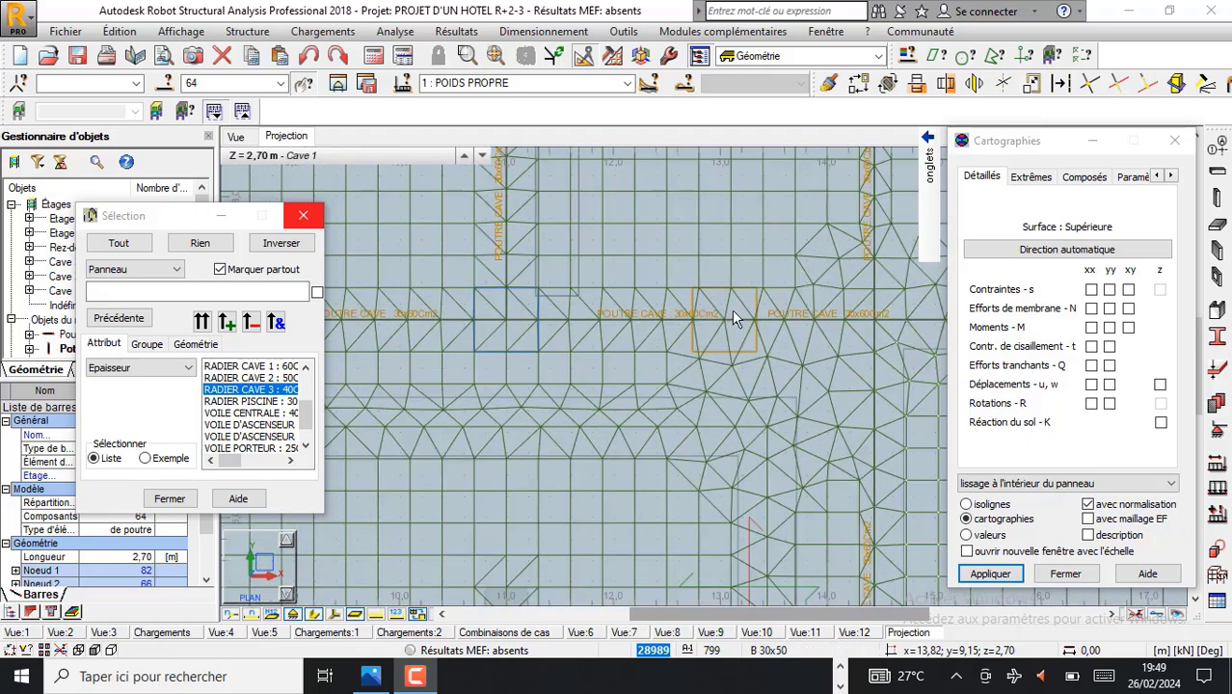
scroll(762, 357, down, 2)
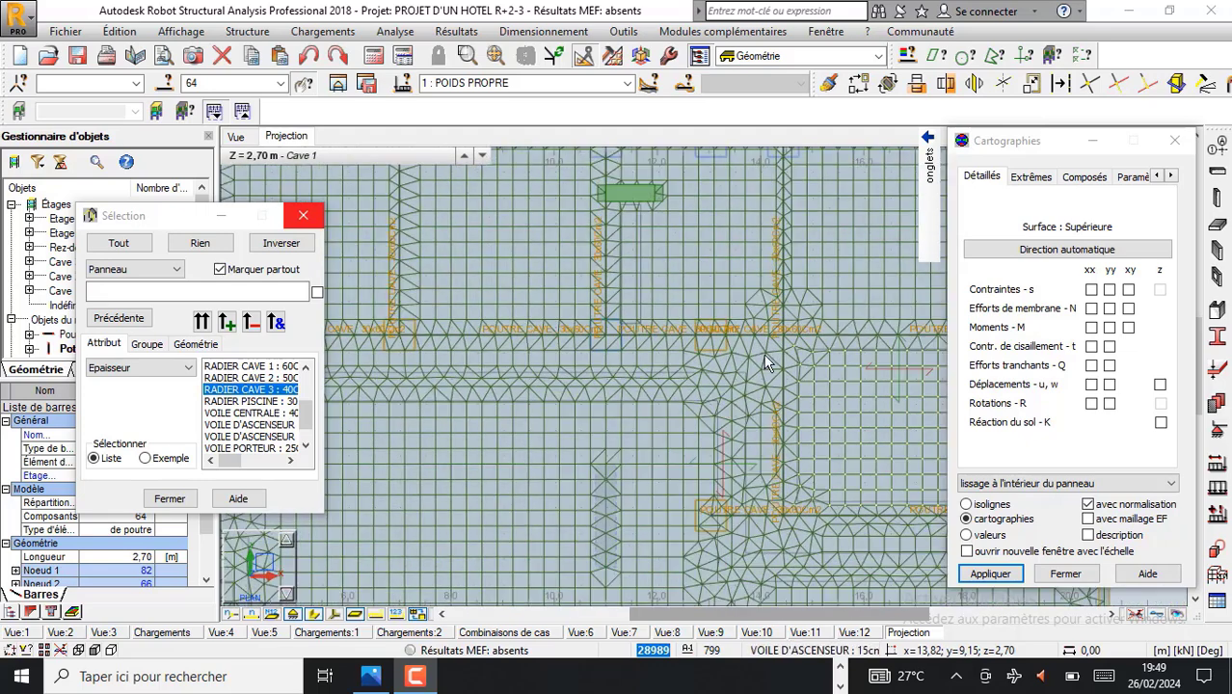
scroll(767, 363, down, 2)
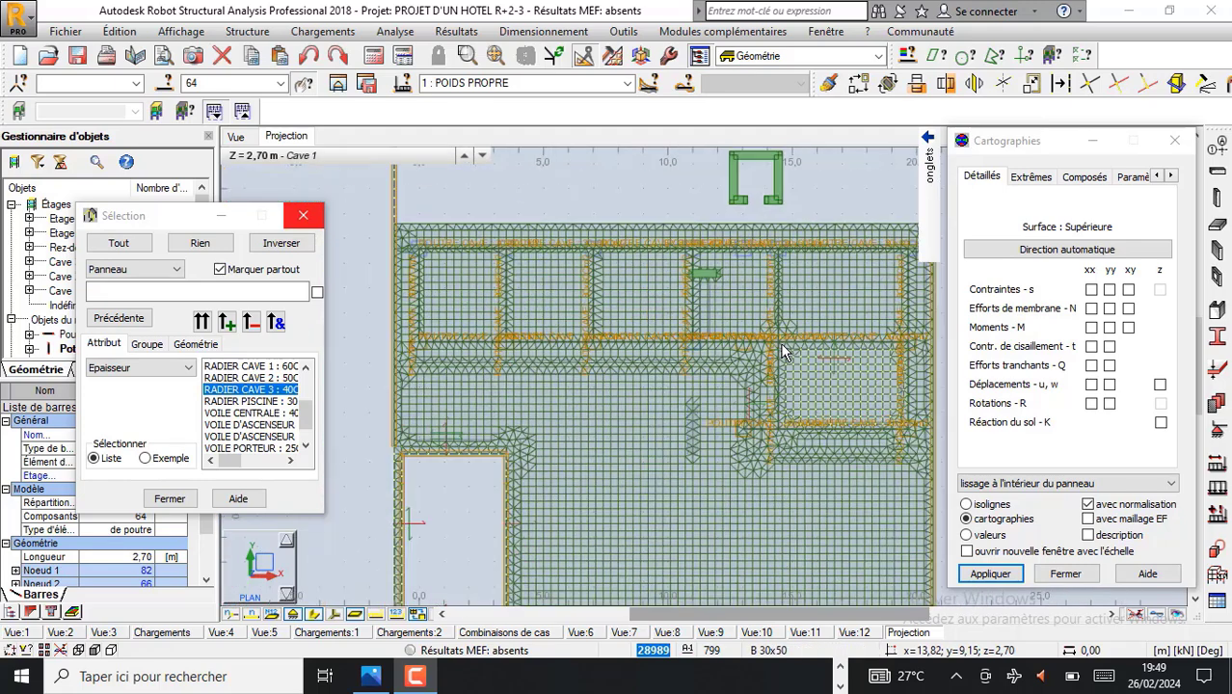
scroll(771, 358, up, 1)
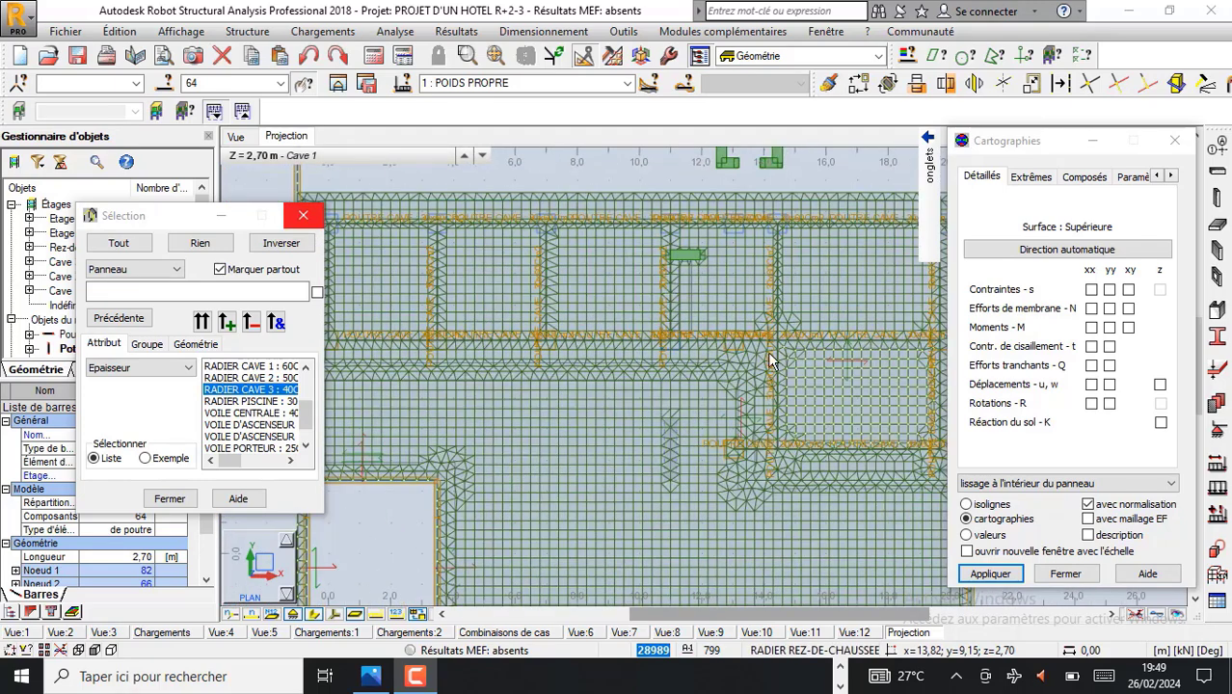
scroll(771, 361, up, 1)
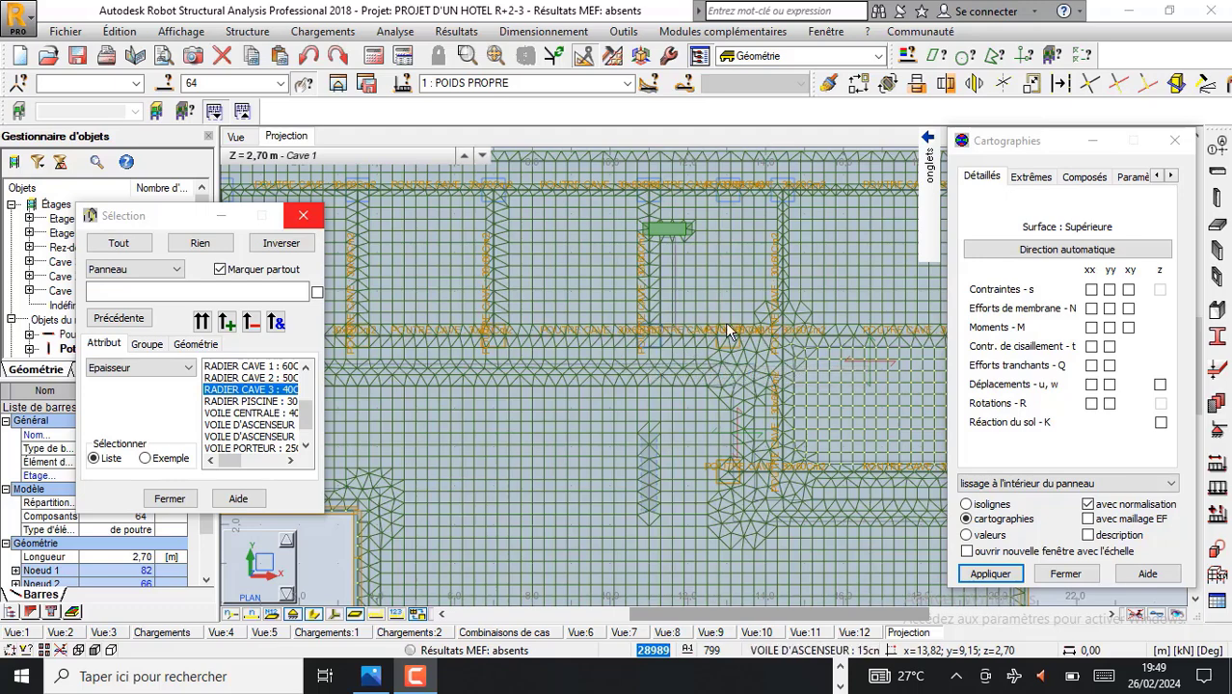
scroll(732, 328, down, 1)
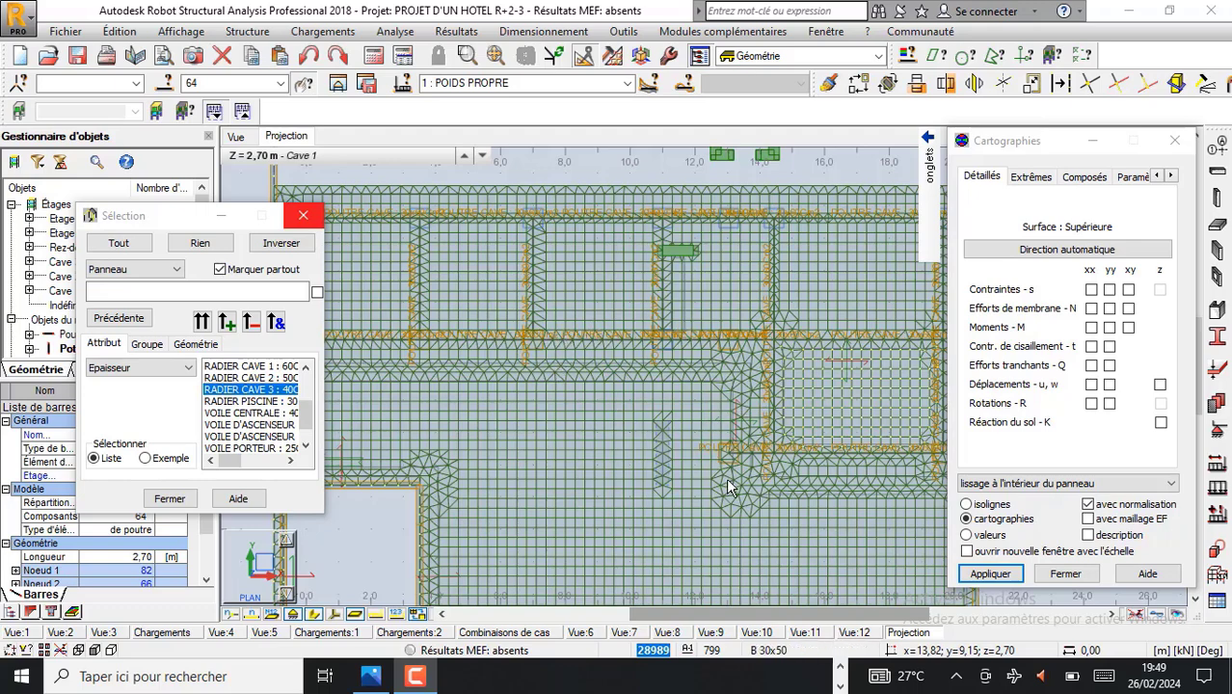
scroll(637, 479, down, 1)
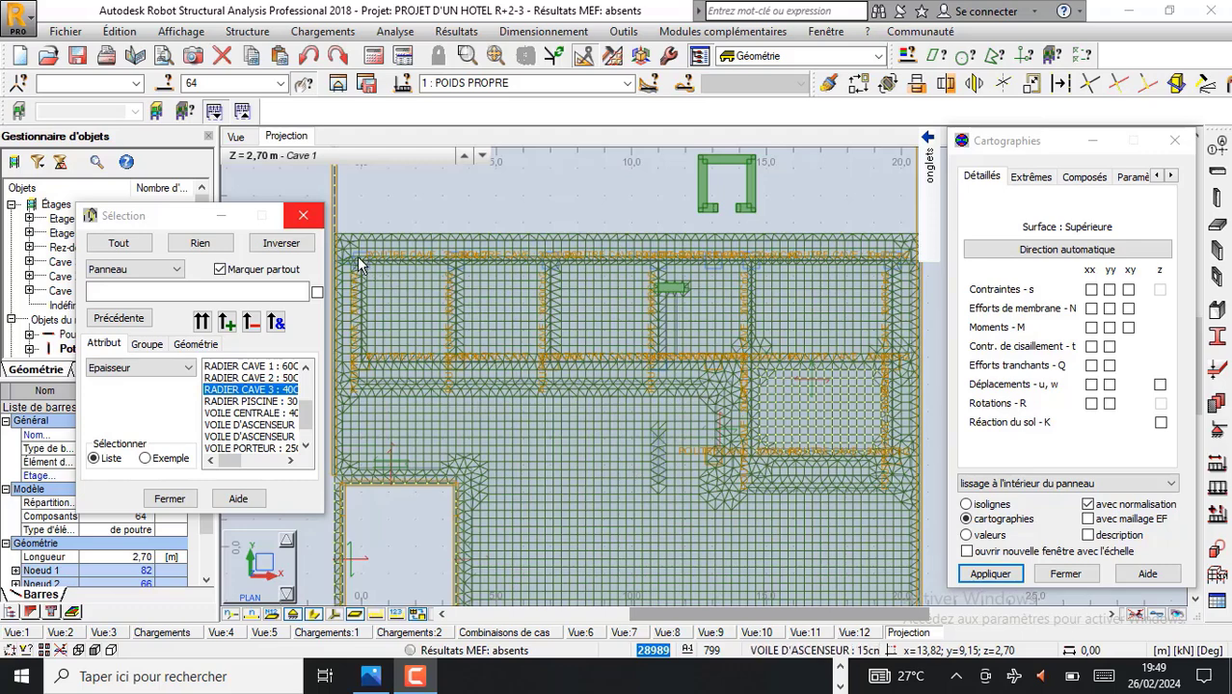
click(928, 169)
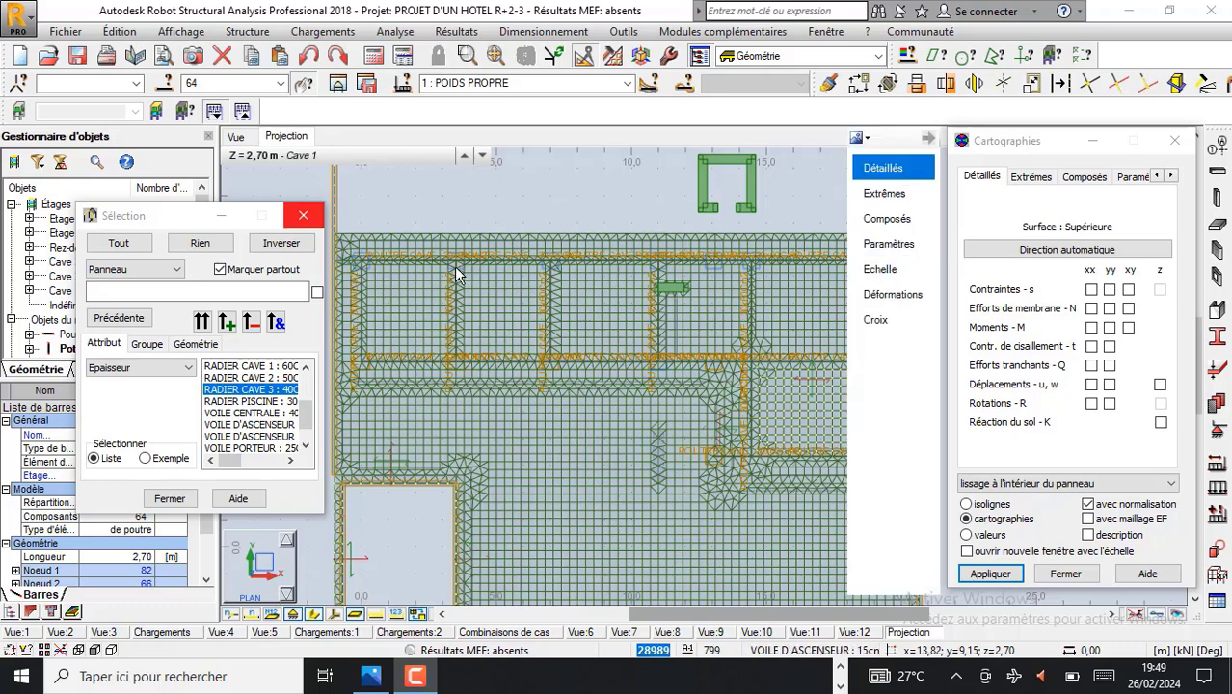
scroll(454, 266, down, 1)
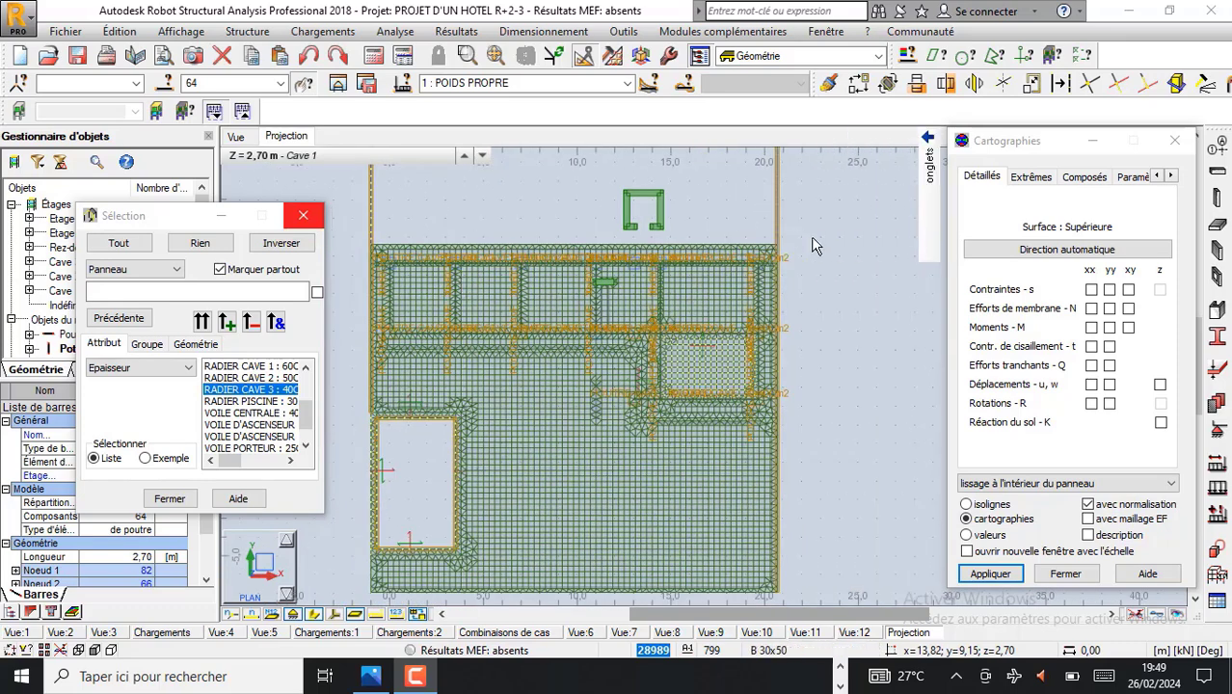
scroll(782, 253, up, 1)
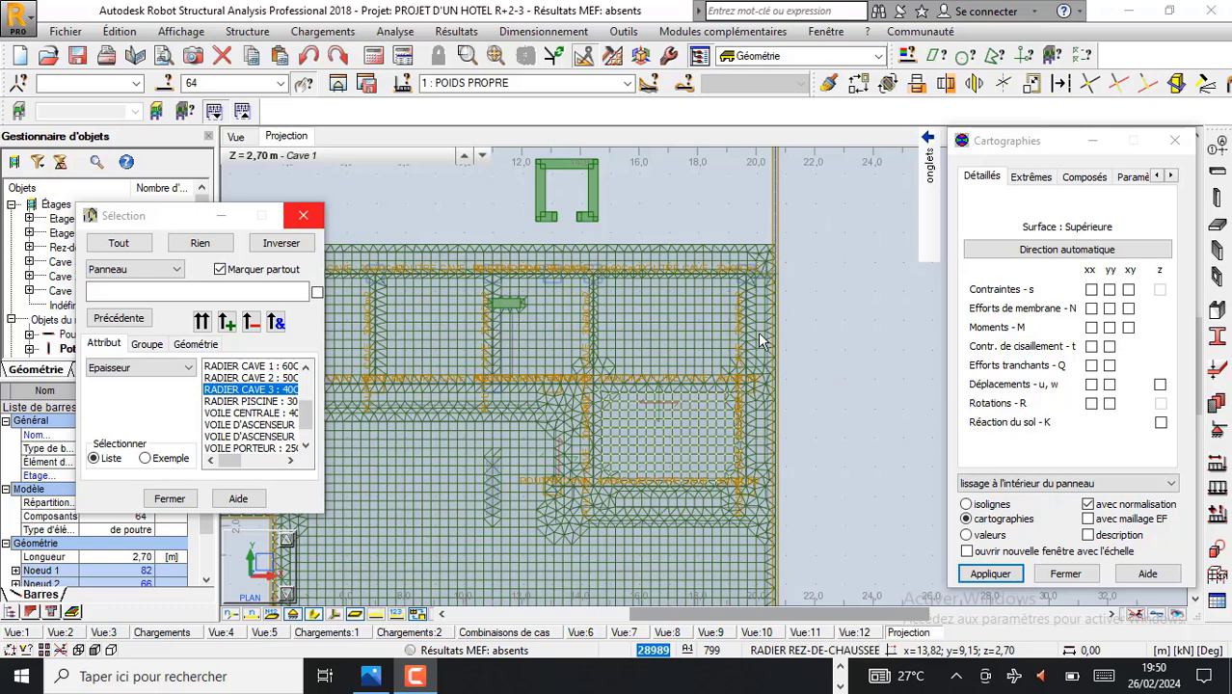
scroll(807, 360, down, 1)
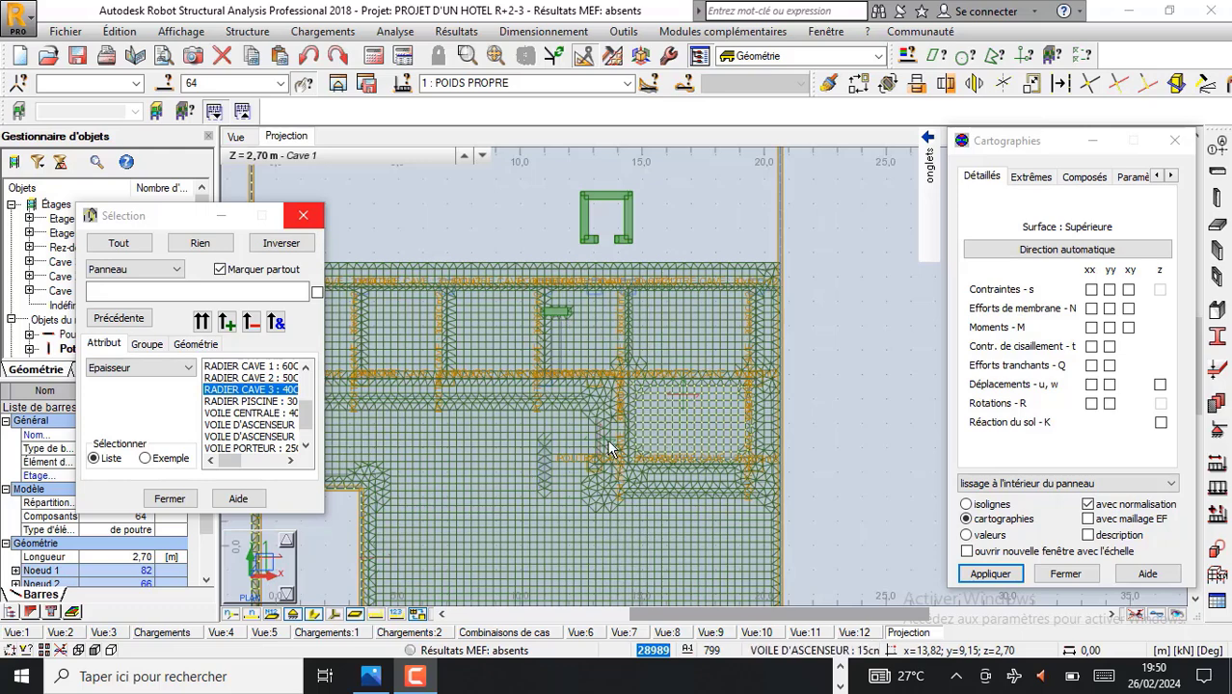
Examine the rows of beams and columns in the Cave 1 plan at Z = 2,70 m, then return to the 3D model view.
scroll(670, 373, down, 1)
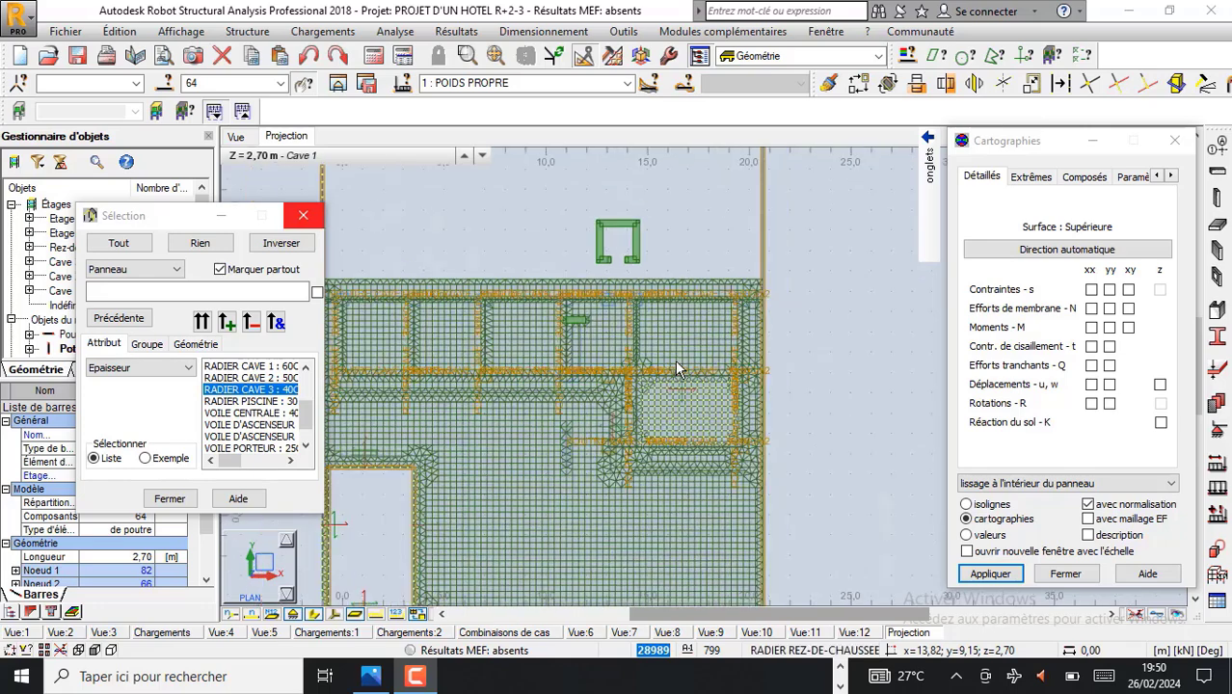
scroll(709, 369, down, 1)
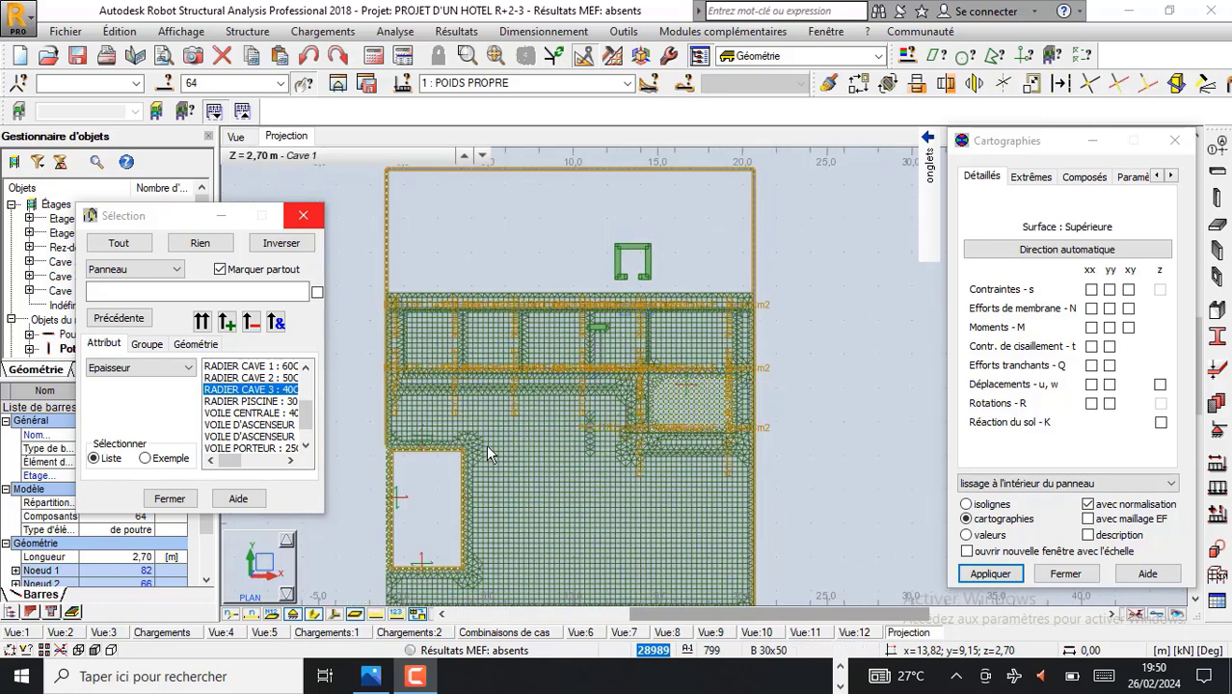
scroll(446, 436, up, 1)
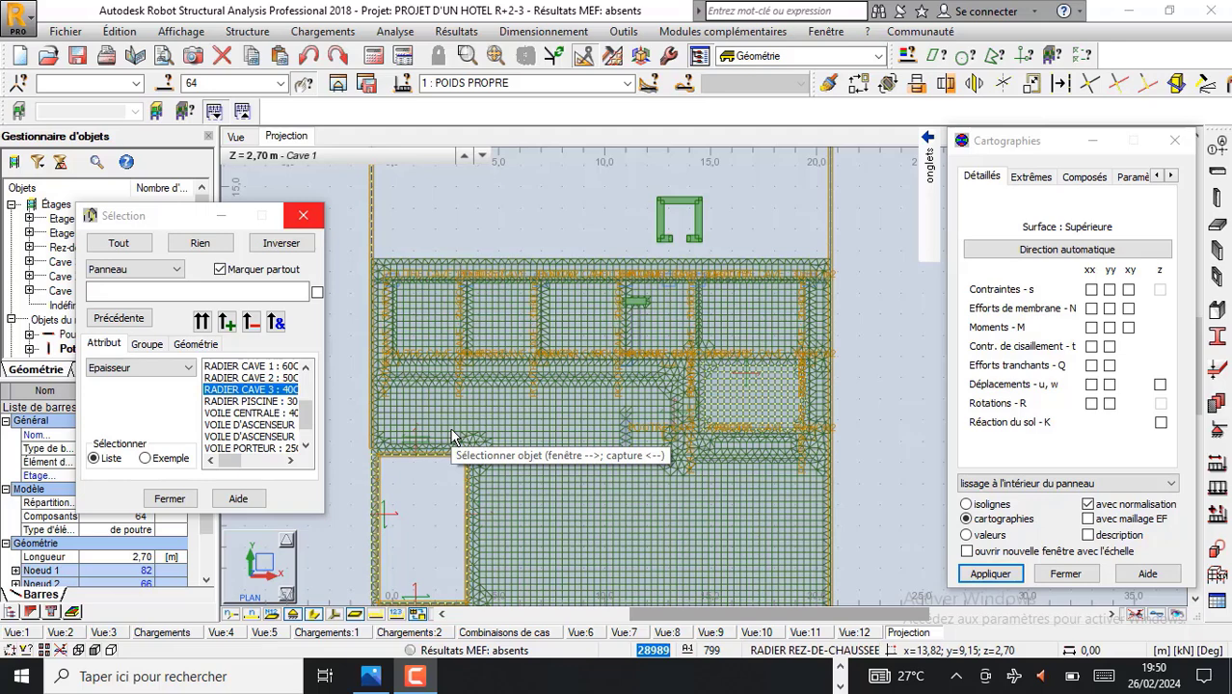
scroll(430, 333, up, 1)
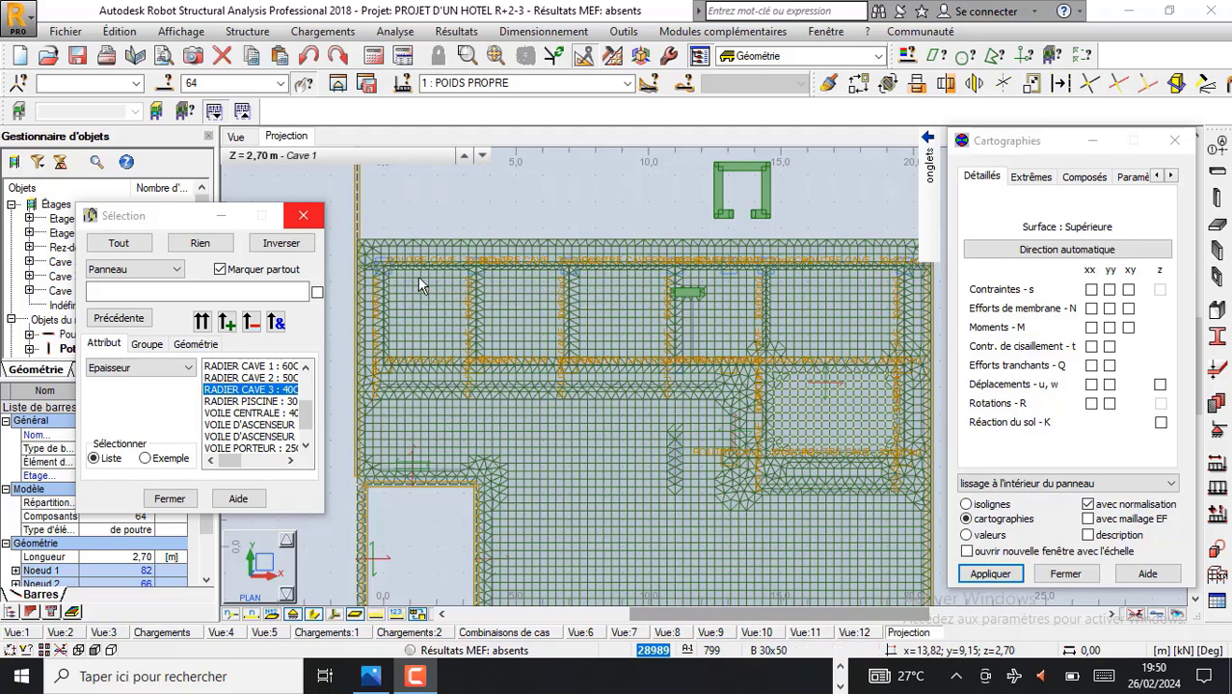
scroll(537, 327, down, 1)
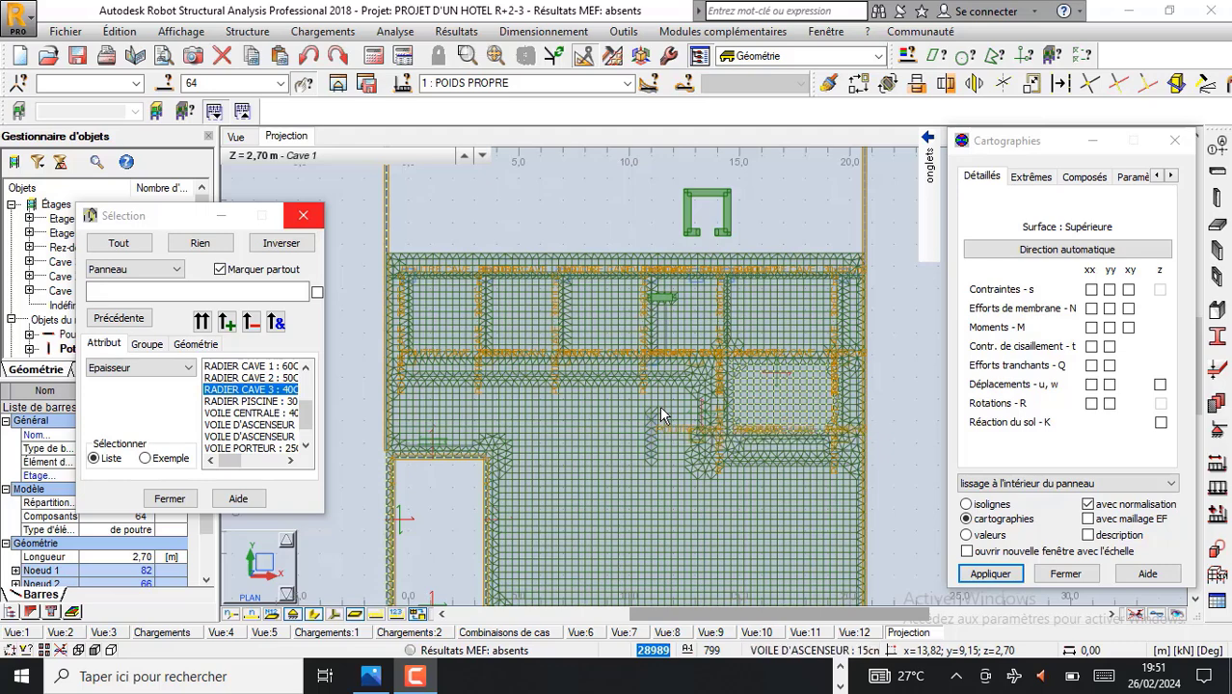
click(246, 157)
click(244, 154)
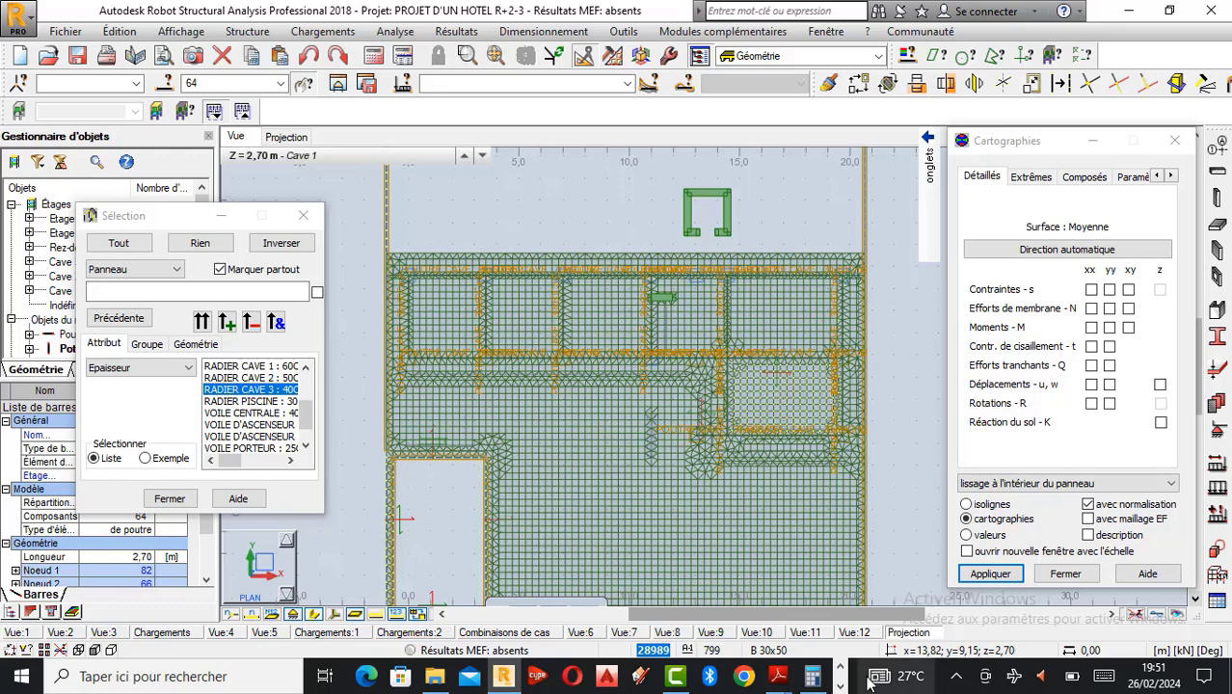
click(813, 675)
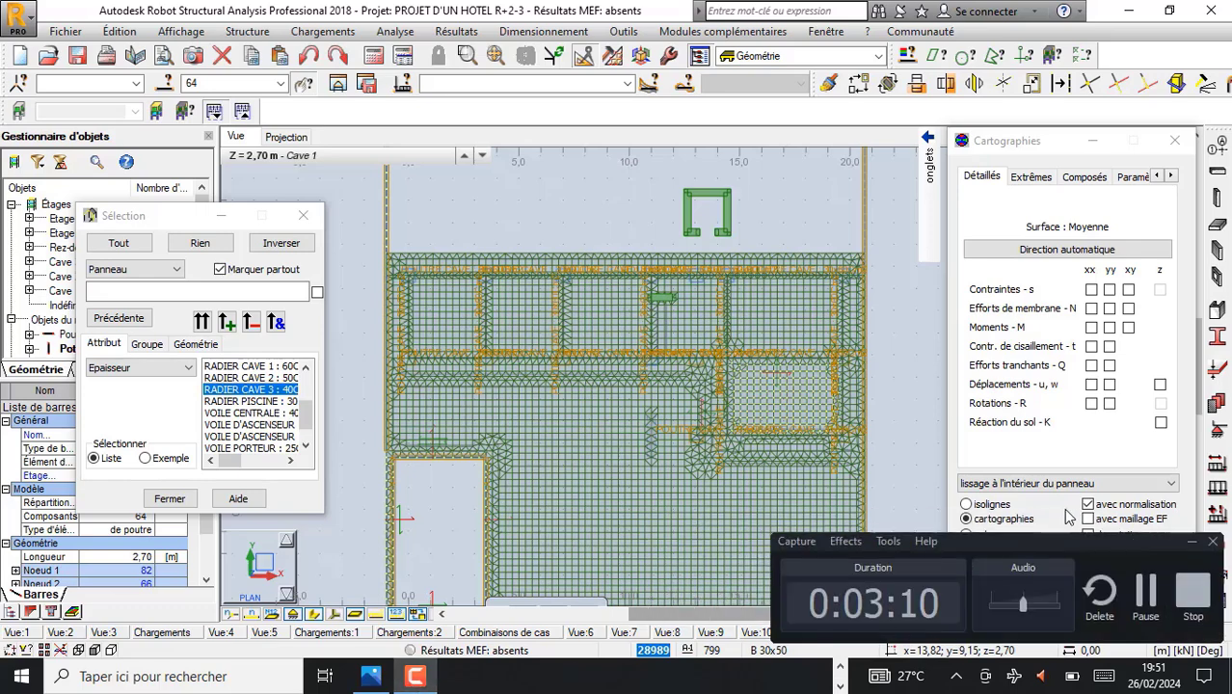
click(1145, 592)
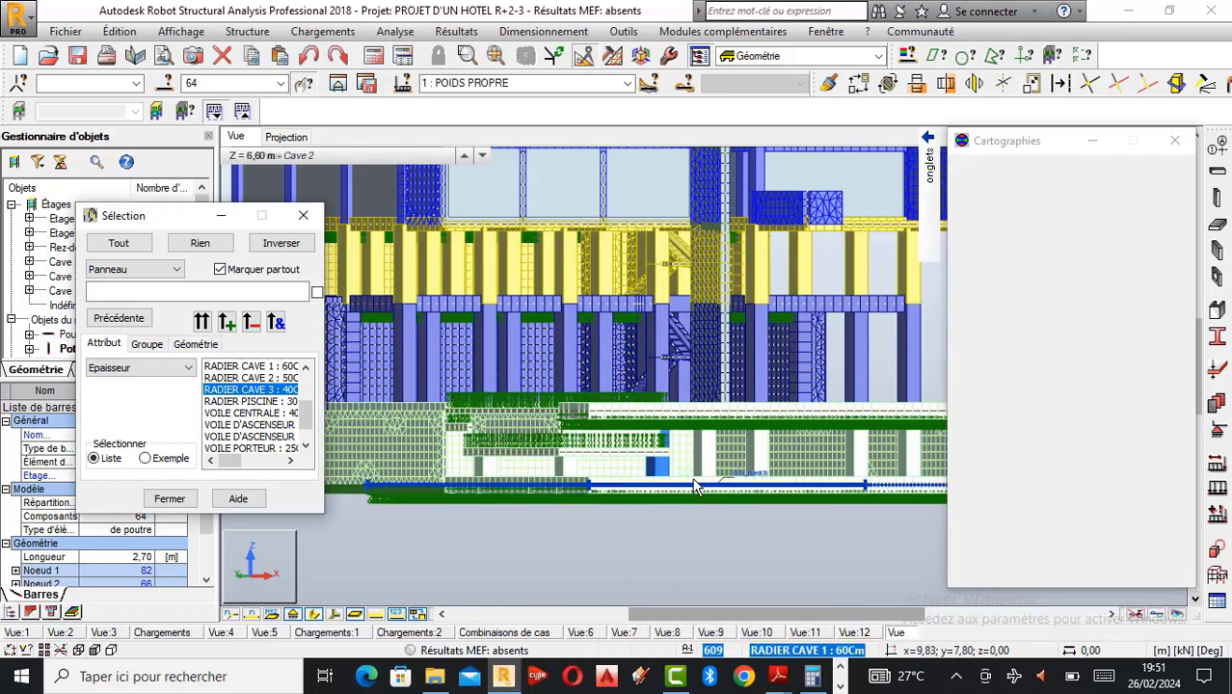
Rotate the hotel model out of its front elevation and examine the cave-level columns between the lowest slabs.
scroll(677, 502, down, 1)
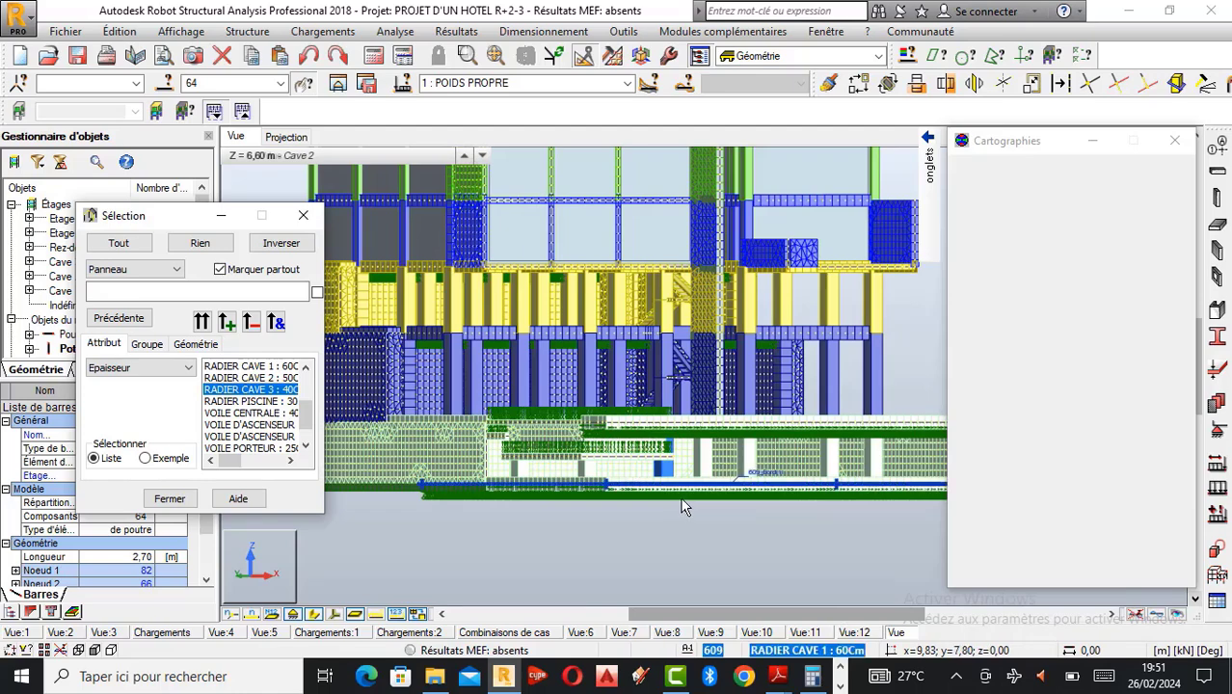
scroll(681, 506, down, 1)
scroll(896, 346, down, 1)
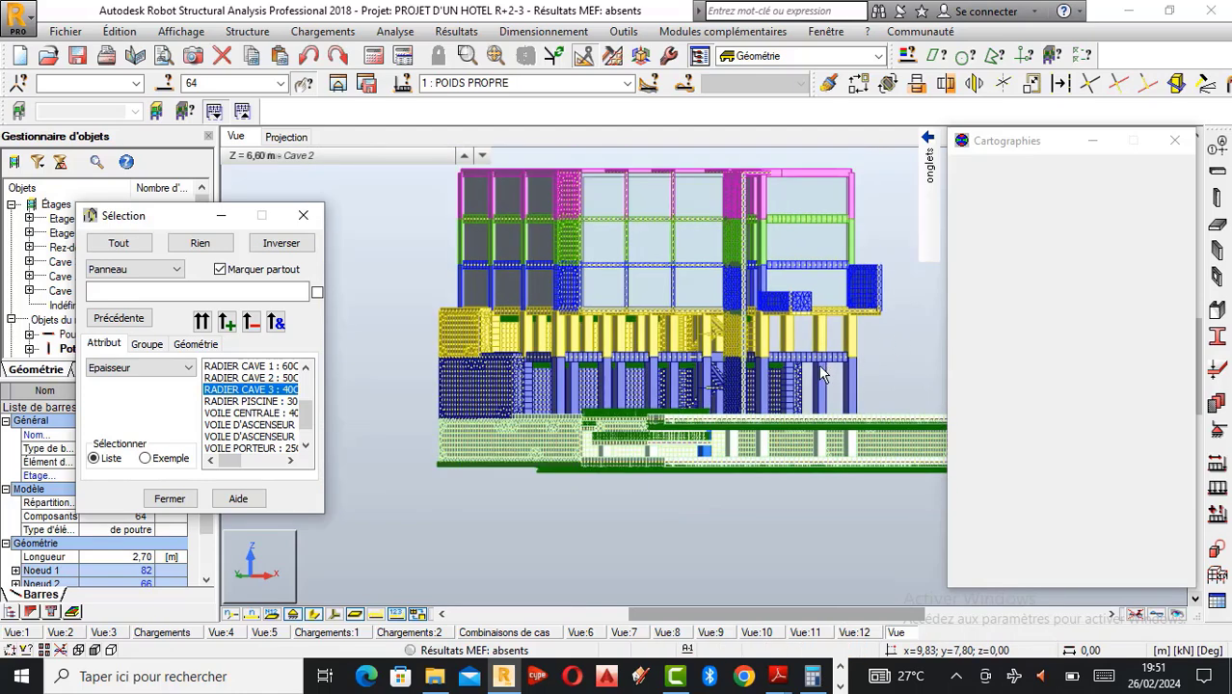
right_click(388, 227)
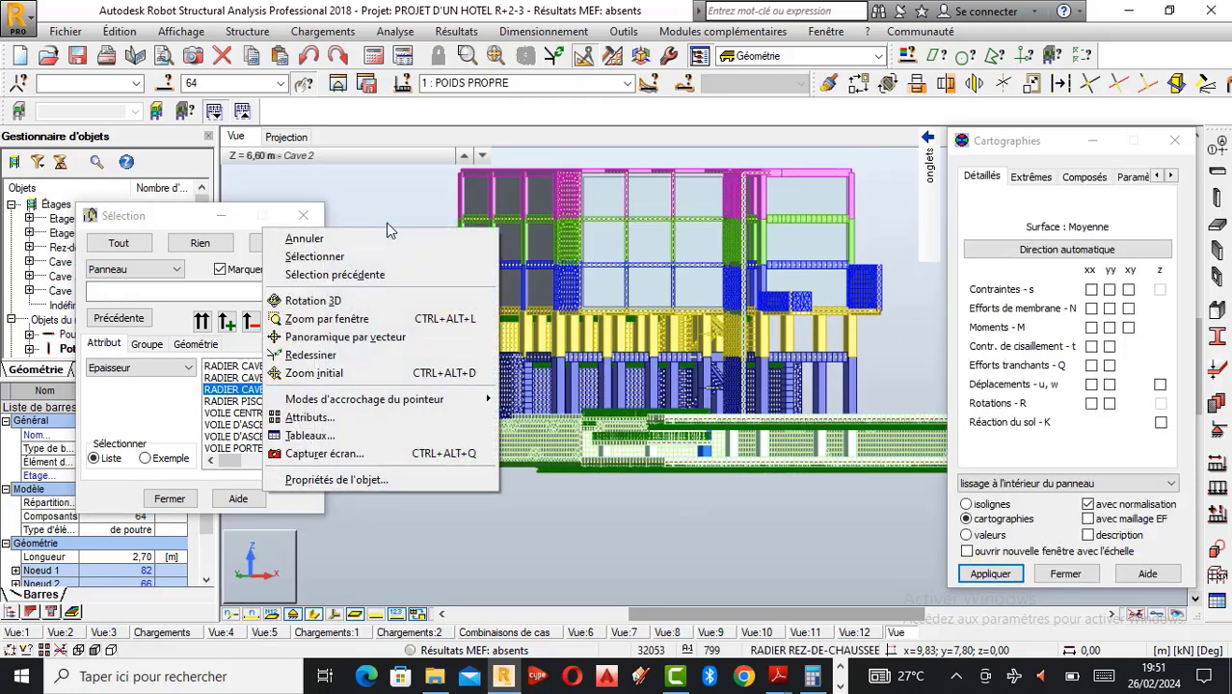
click(314, 301)
drag(615, 425, 701, 448)
scroll(701, 444, up, 2)
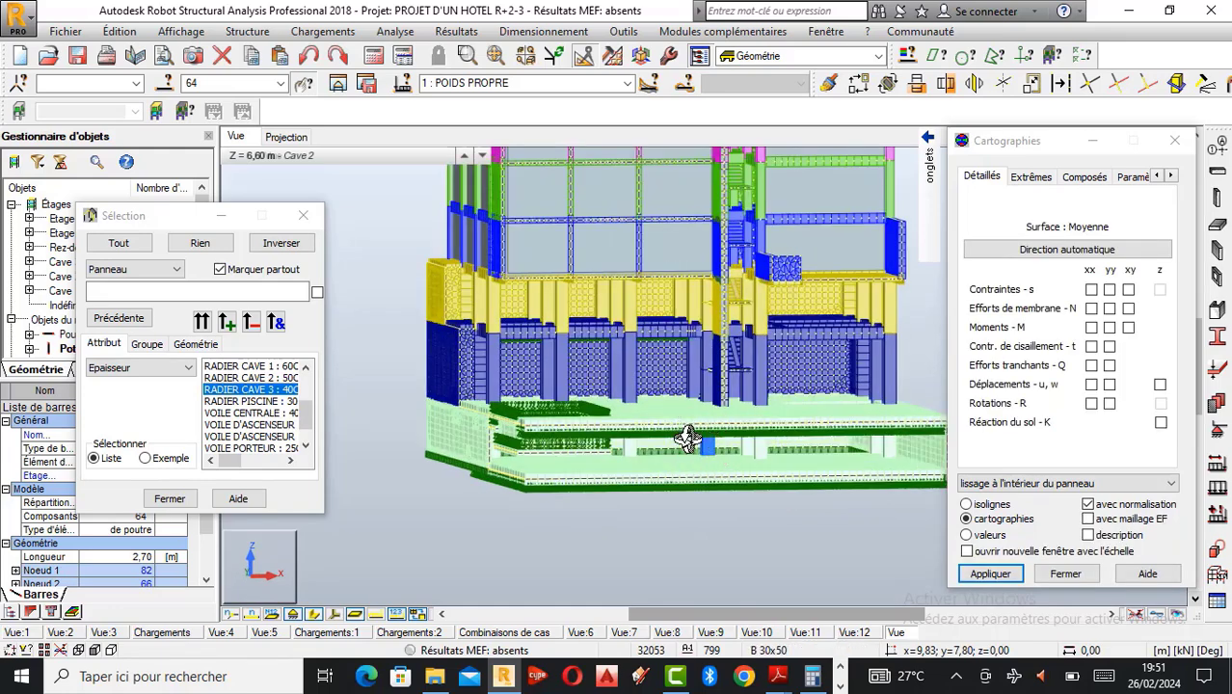
scroll(692, 436, up, 2)
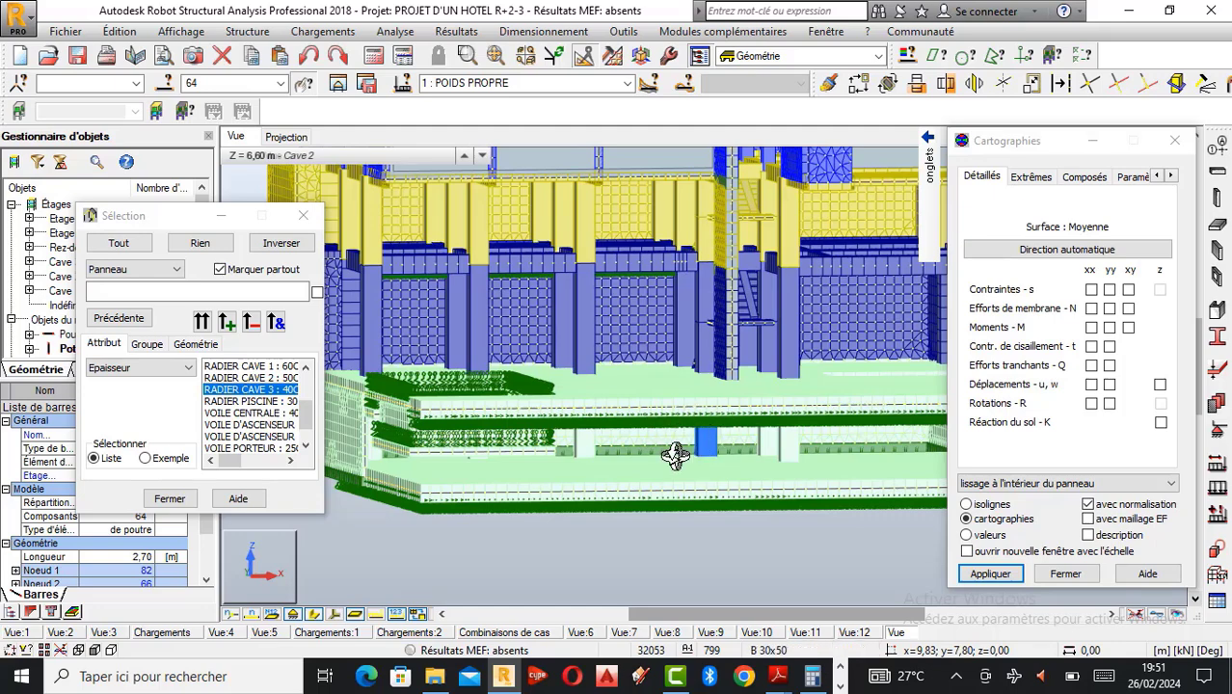
scroll(687, 453, down, 1)
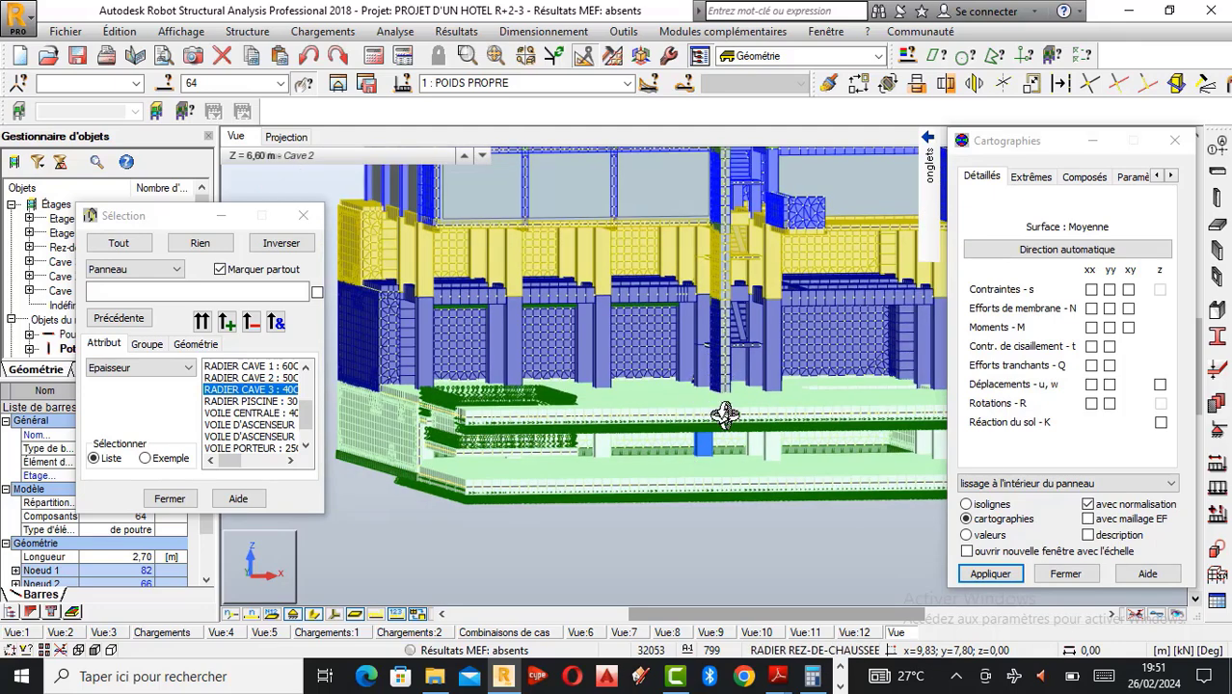
scroll(440, 453, down, 1)
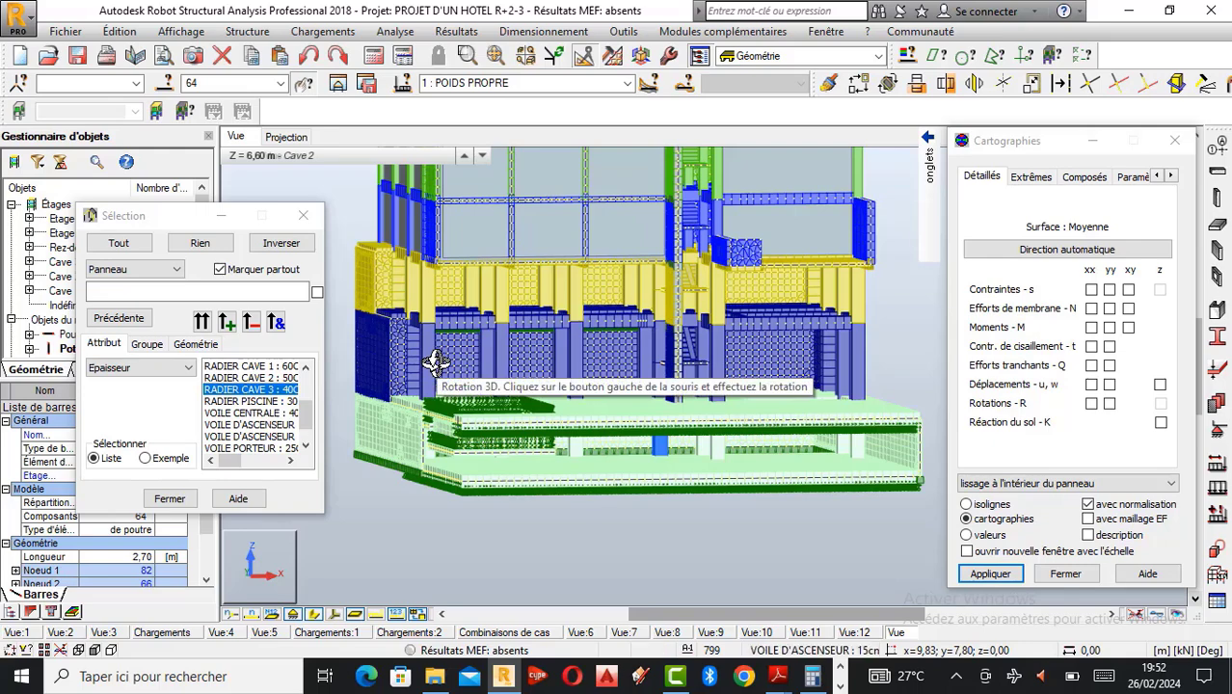
drag(595, 340, 605, 311)
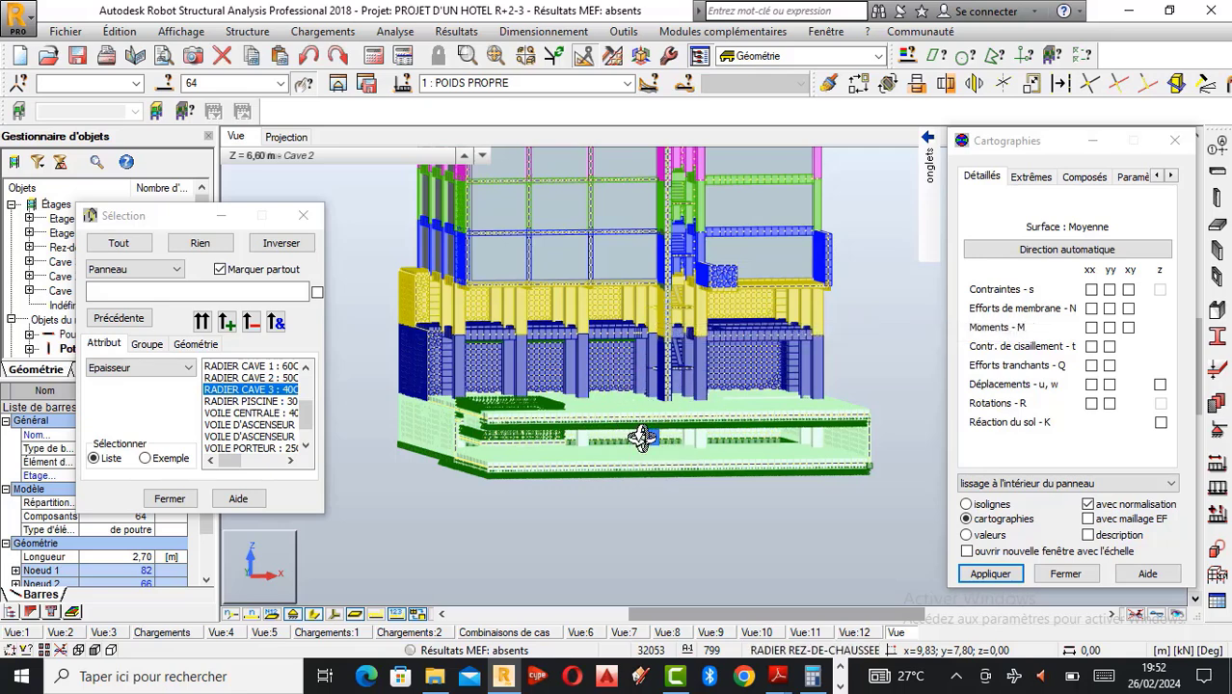
Rotate the model to a raised corner view and examine the columns from the cave up to the upper storeys.
drag(595, 446, 533, 376)
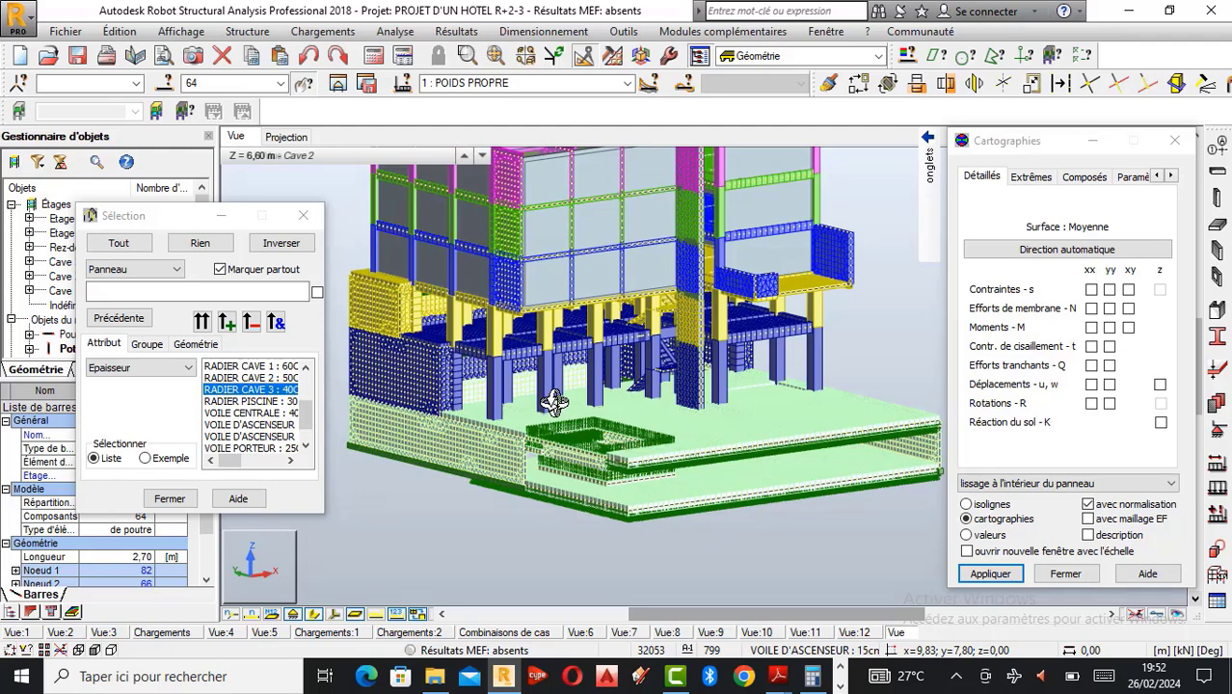
scroll(525, 395, down, 2)
drag(523, 393, 541, 381)
scroll(524, 383, up, 3)
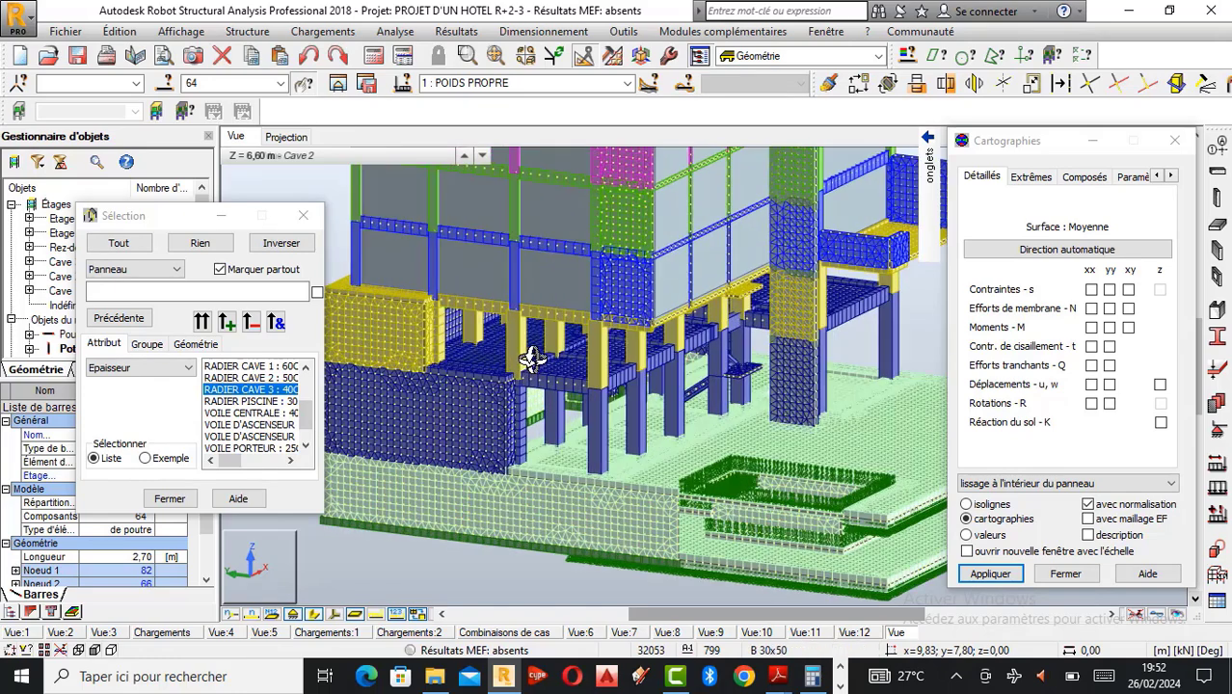
drag(557, 335, 551, 449)
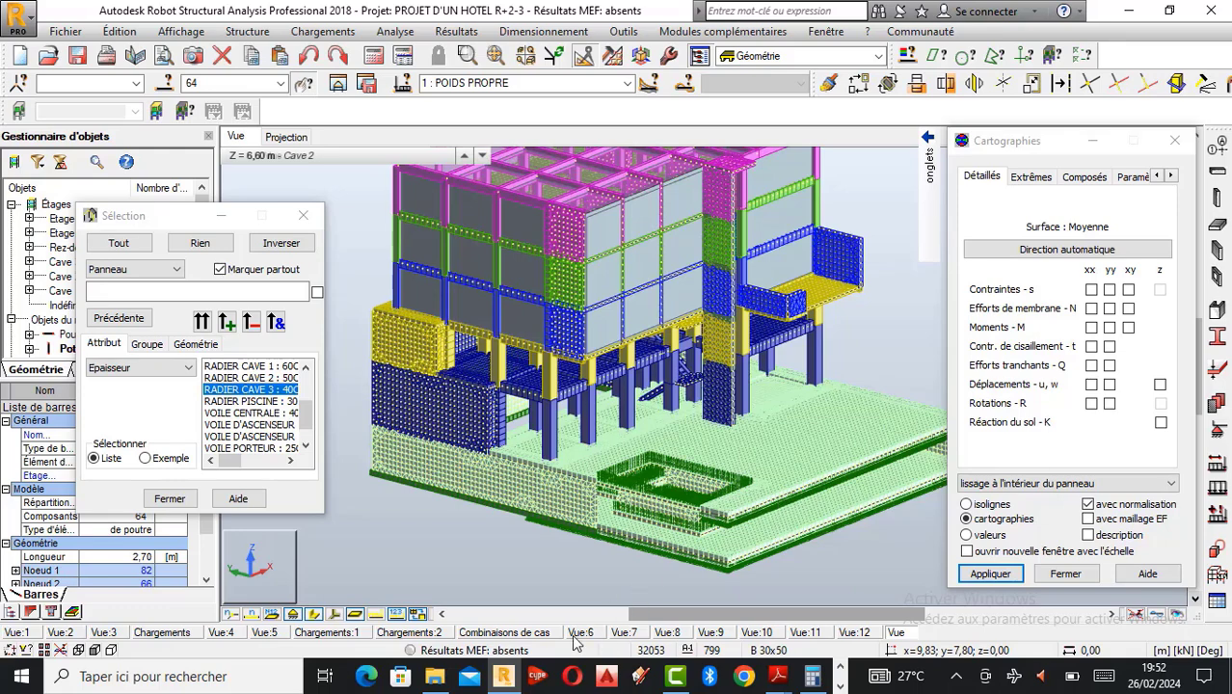
Switch to the execution plans folder and open the PDF "PLAN D'EXECUTION DE LA COLONE REZ-DE CHAUSSE ET ETAGE 40x40cm2".
click(434, 678)
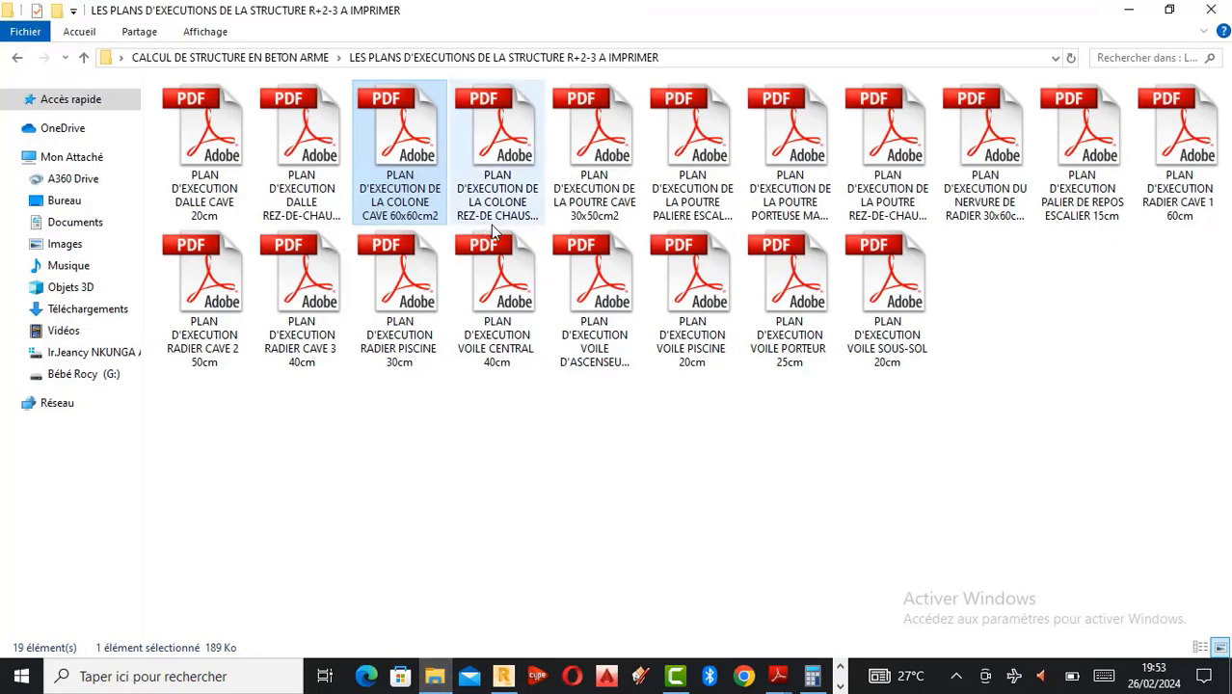
click(492, 167)
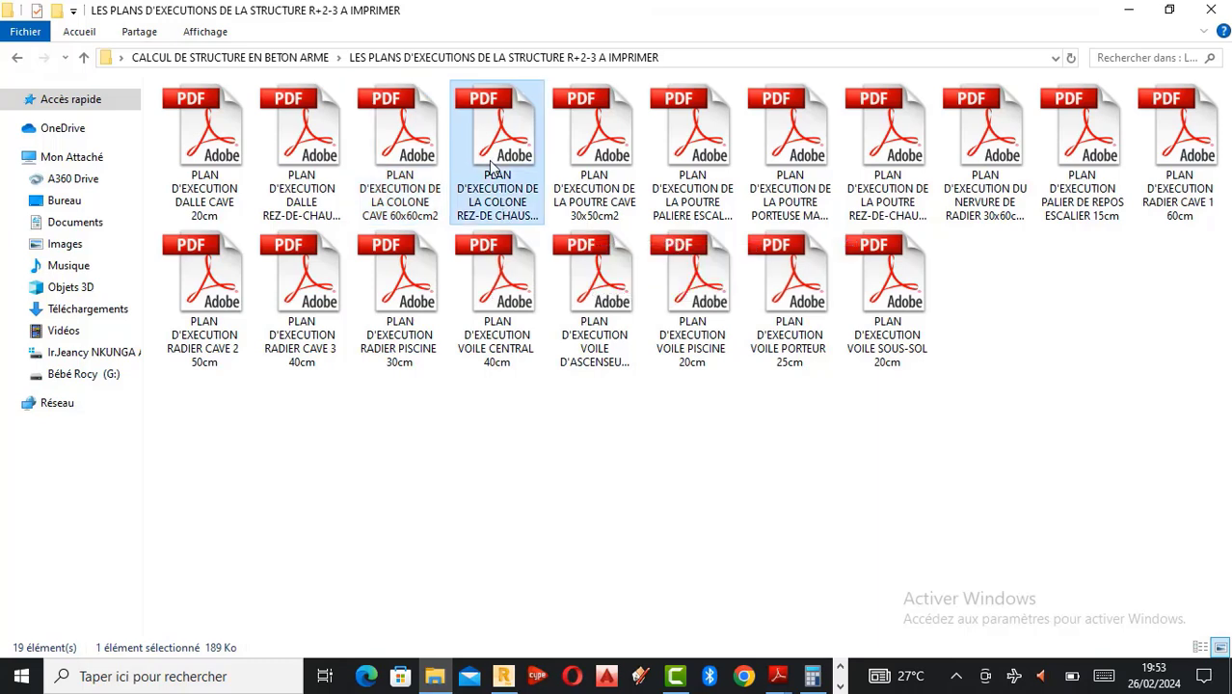
double_click(490, 165)
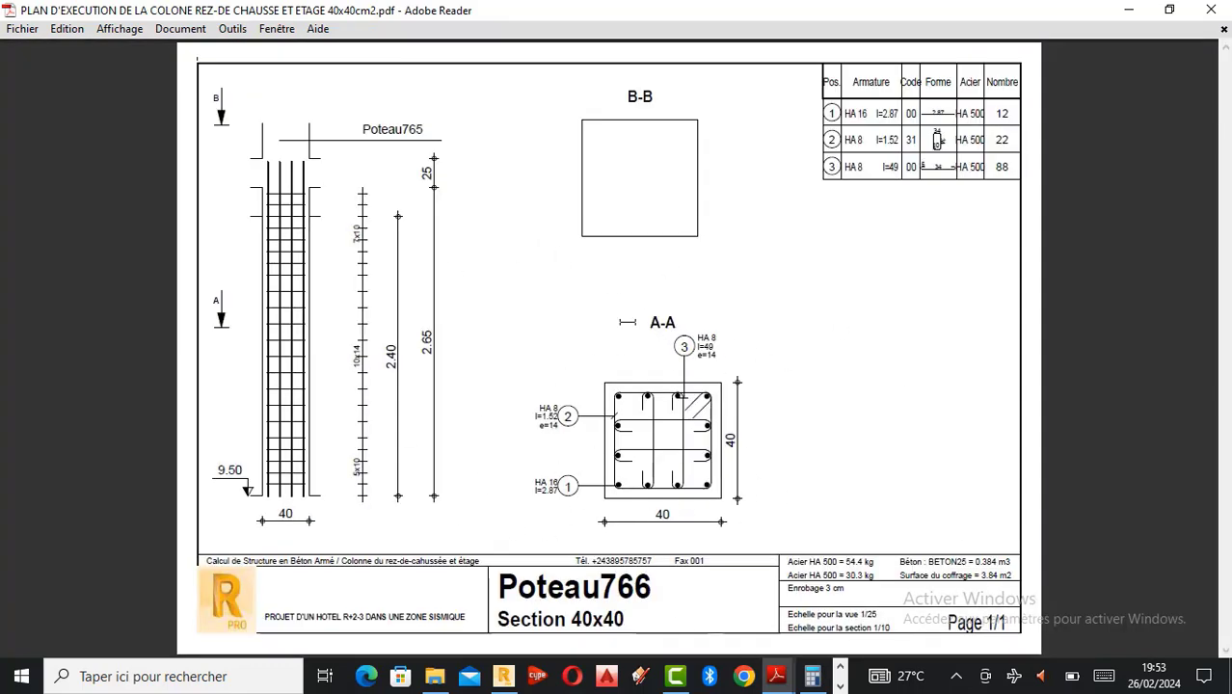
Switch back to Robot Structural Analysis, turn the model to a low front view and return to selection mode to locate the ground-floor columns.
click(506, 676)
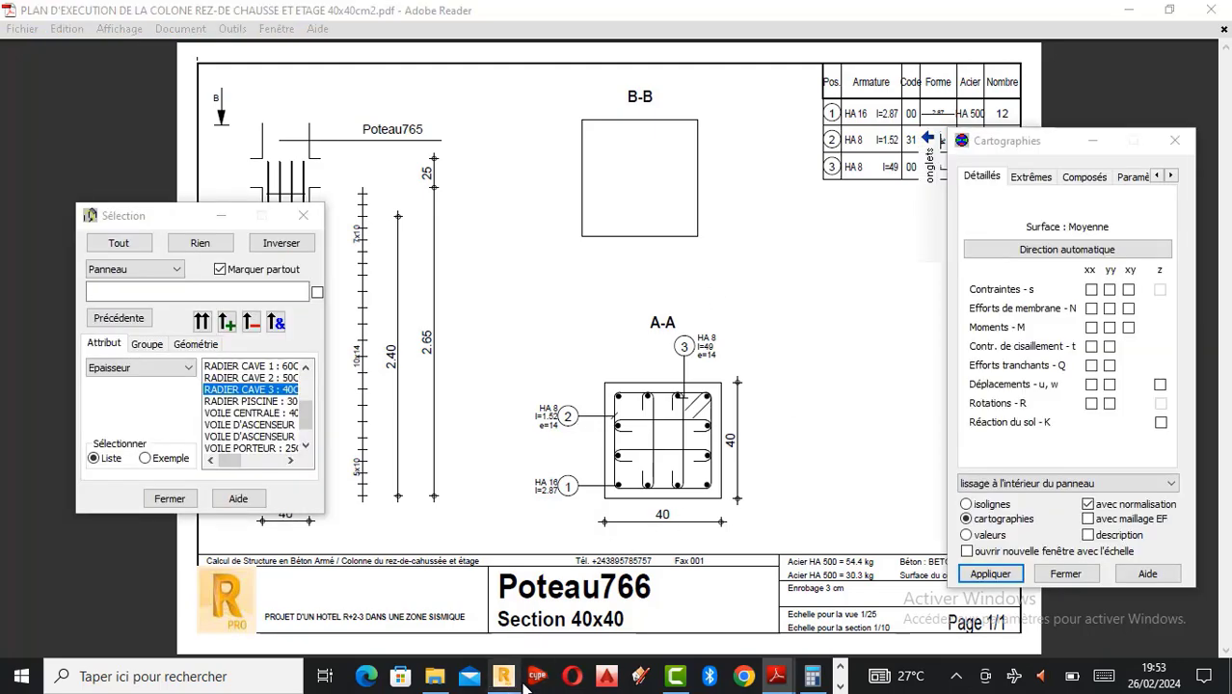
drag(654, 432, 675, 453)
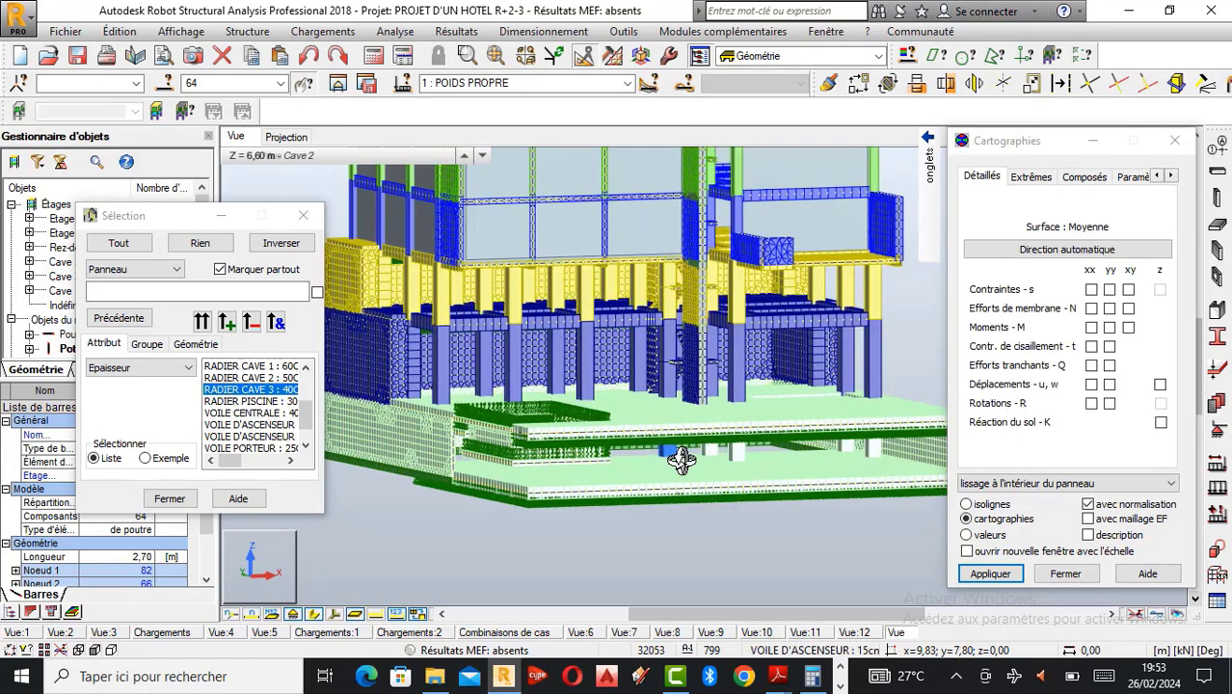
right_click(687, 543)
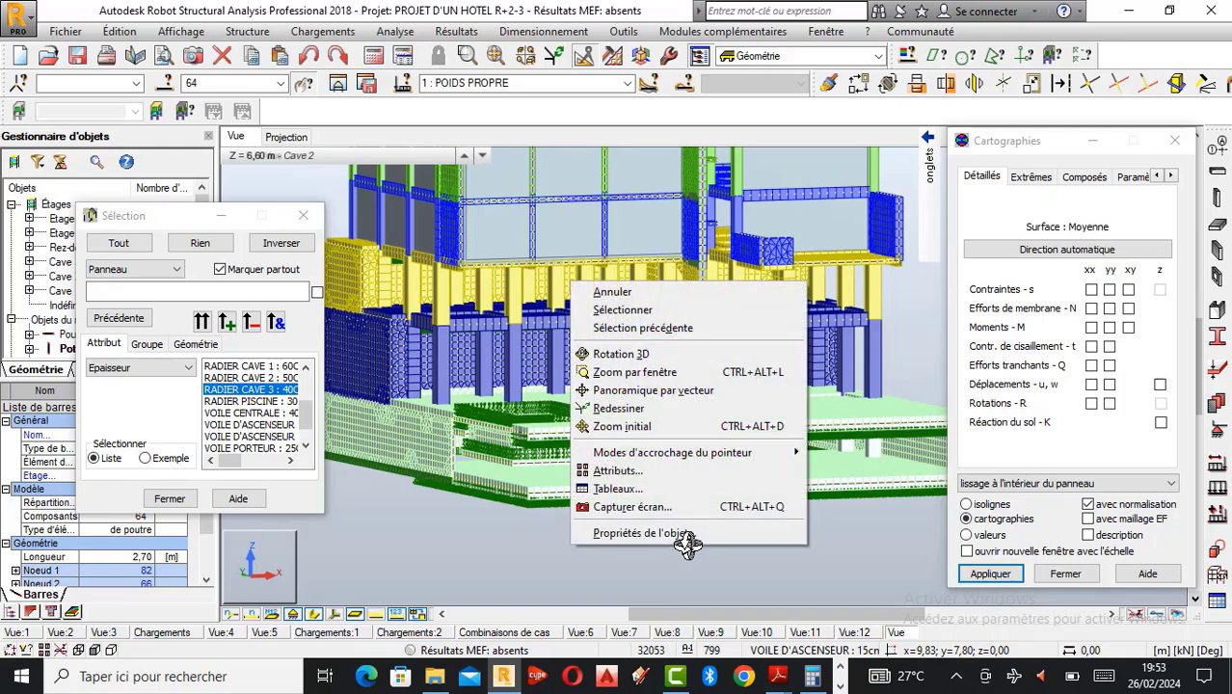
click(622, 309)
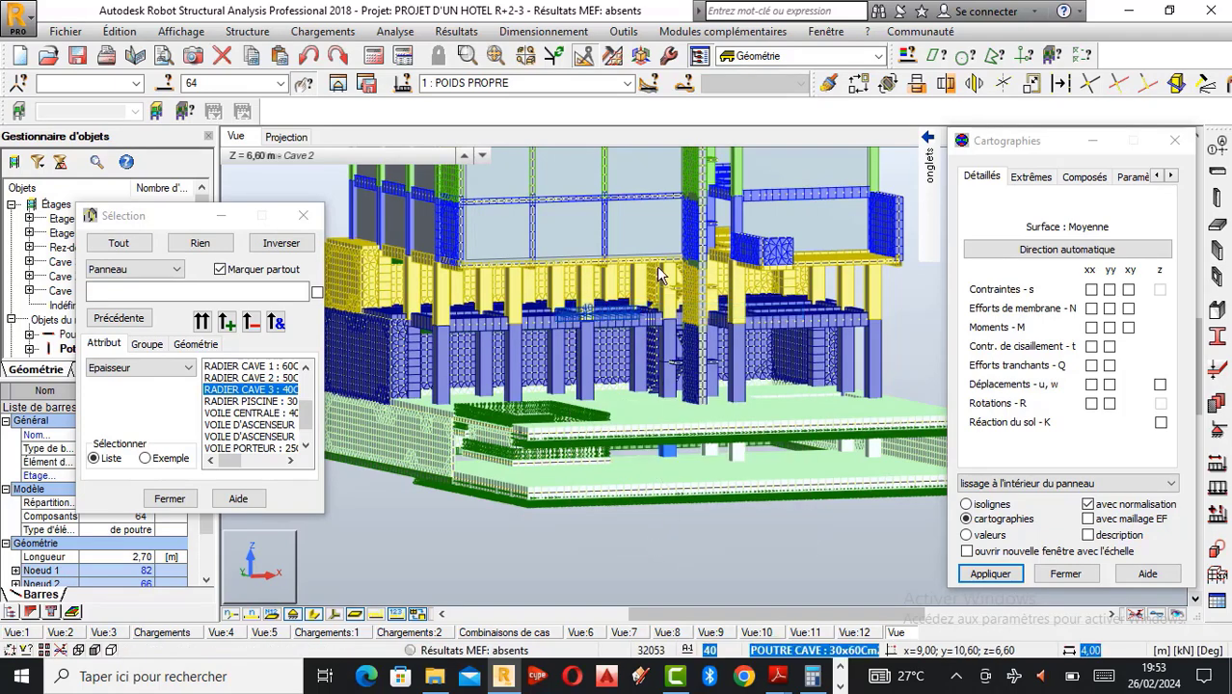
scroll(667, 249, down, 1)
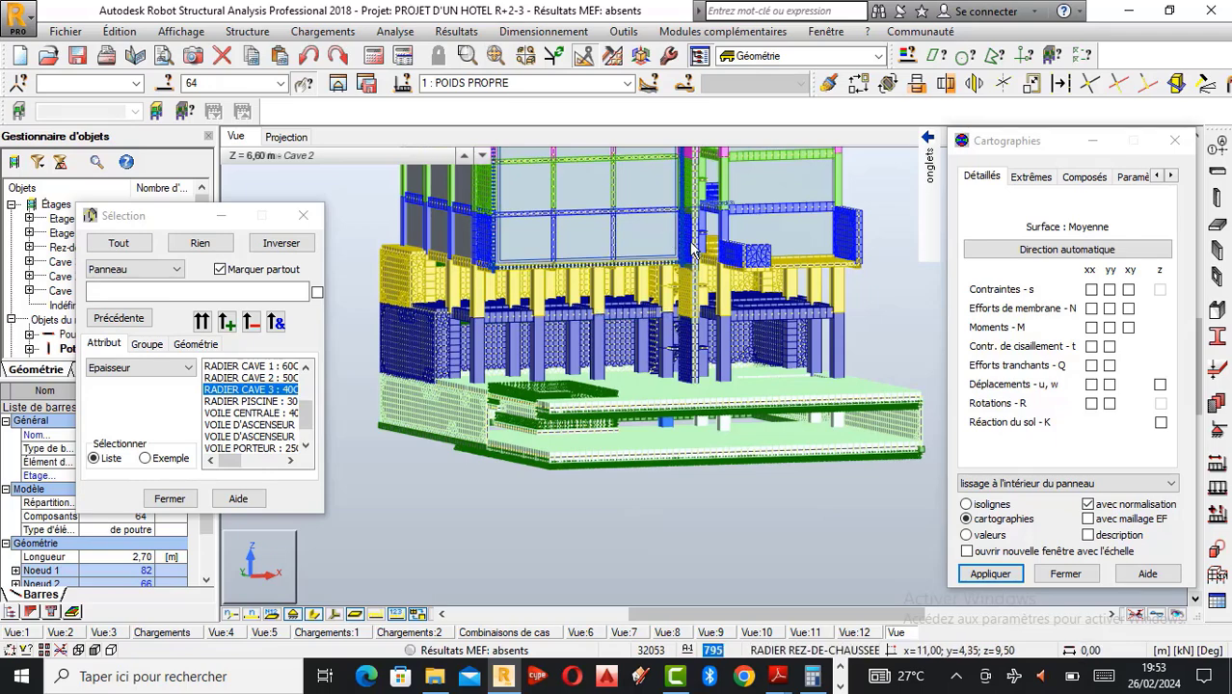
Rotate the model to a raised view of the balcony corner, then return to selection mode close to the wall shaft and ground-floor columns.
right_click(663, 384)
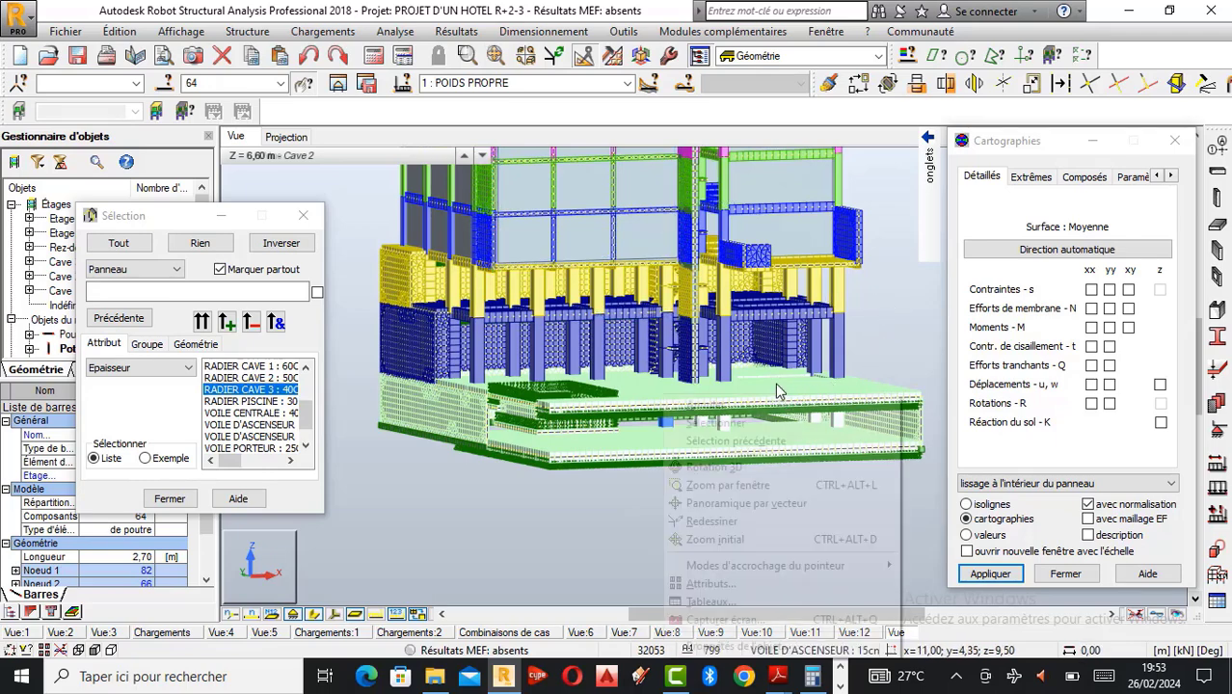
click(680, 467)
drag(665, 462, 628, 409)
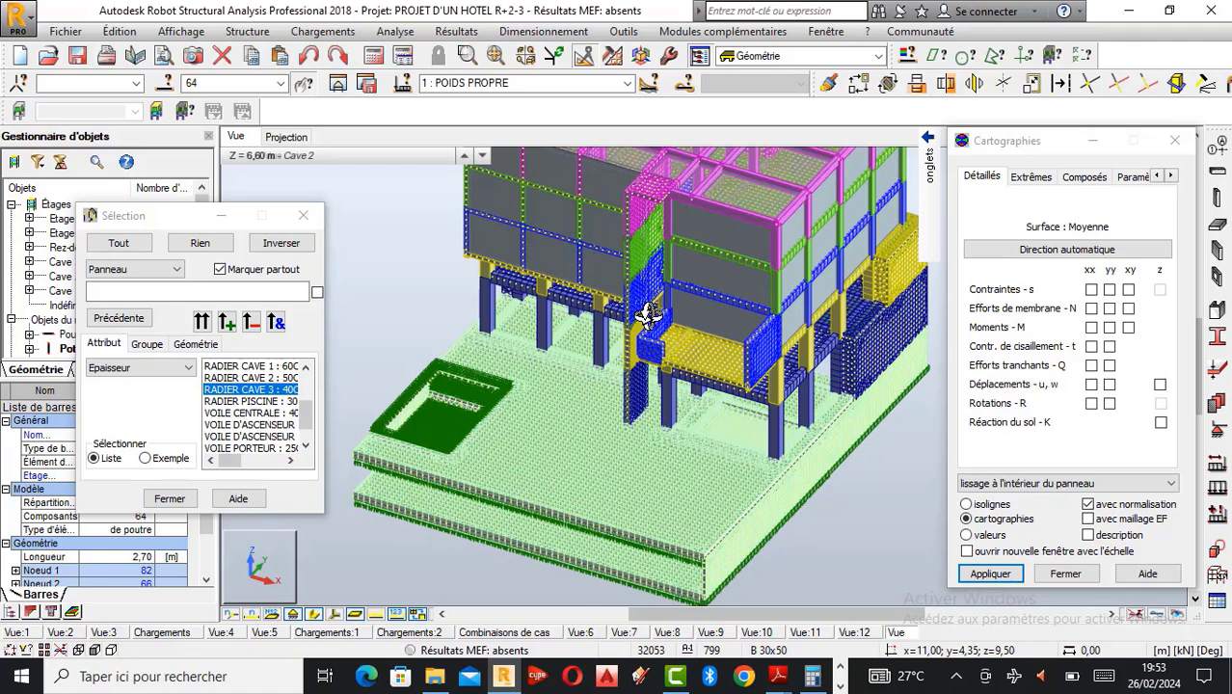
scroll(627, 349, up, 3)
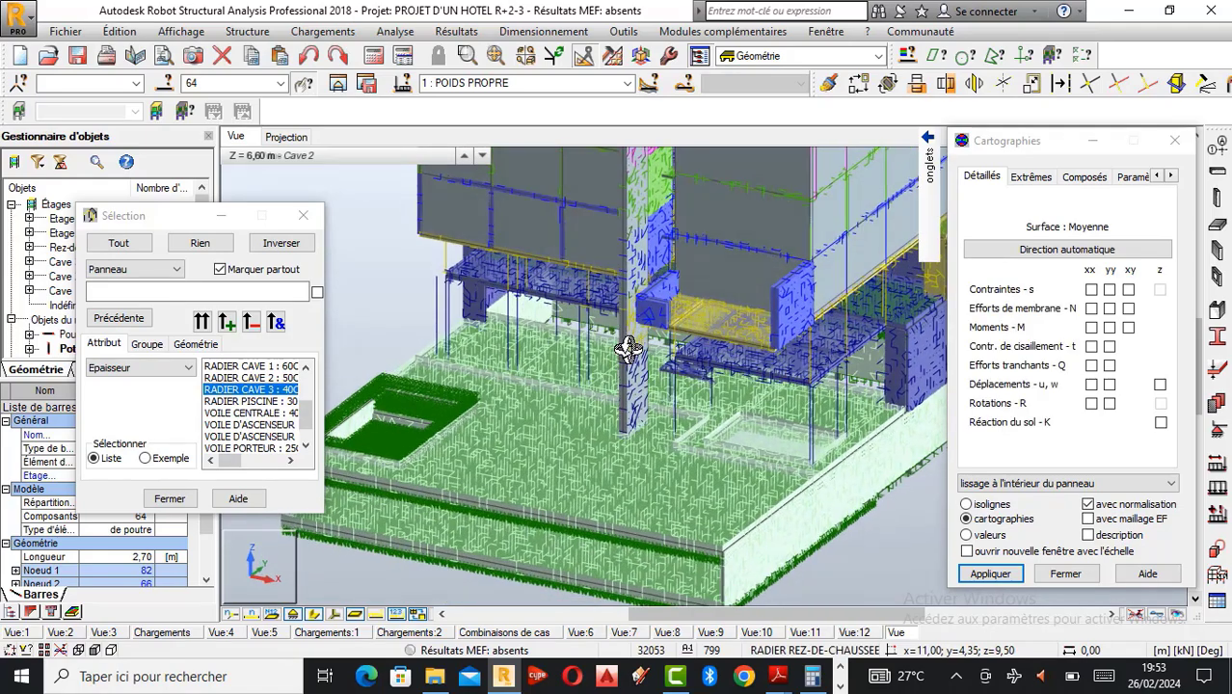
drag(628, 349, 707, 347)
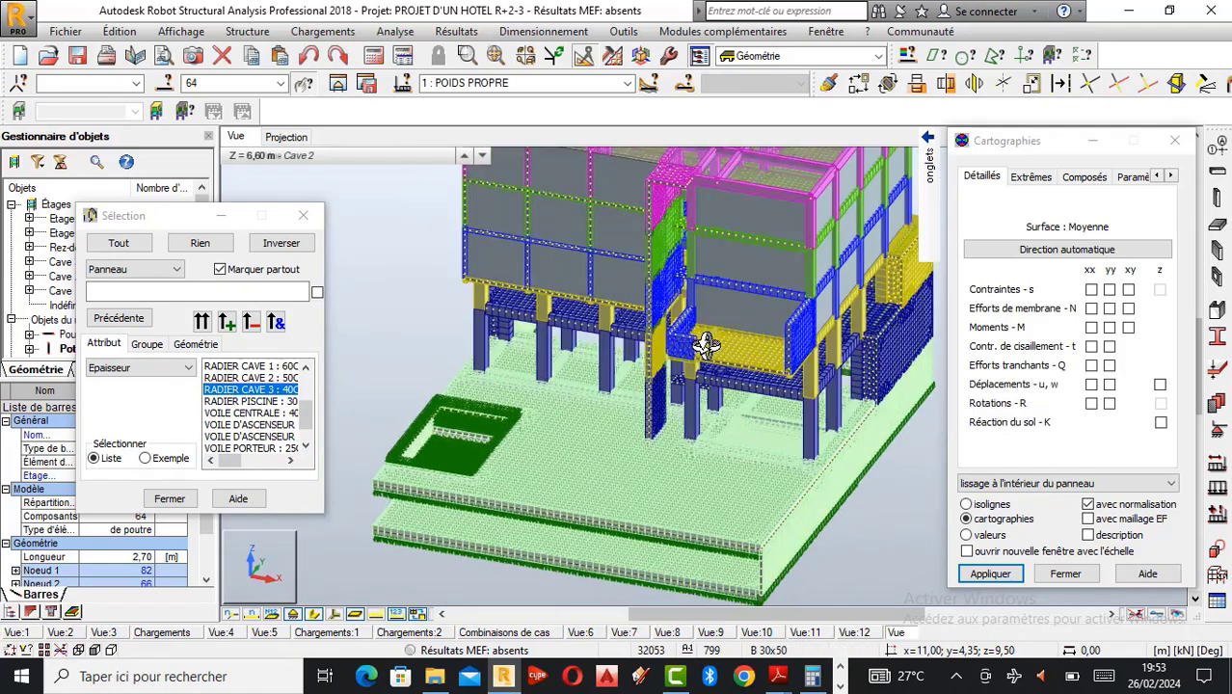
right_click(757, 223)
click(783, 295)
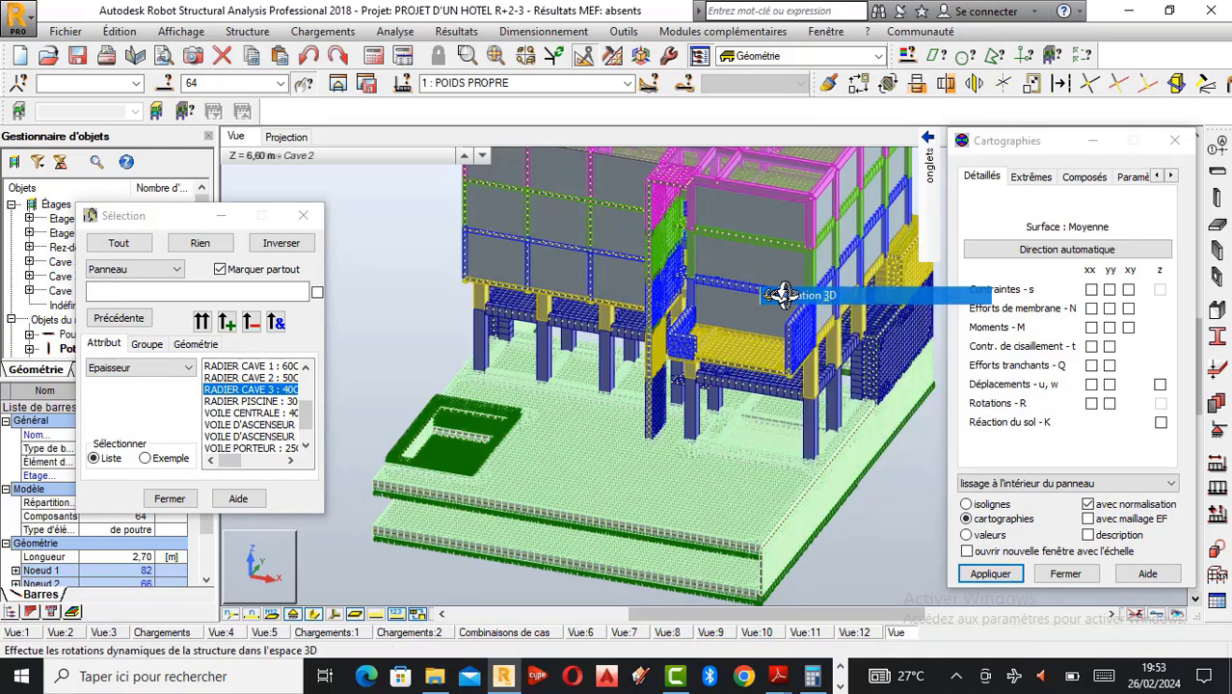
right_click(523, 301)
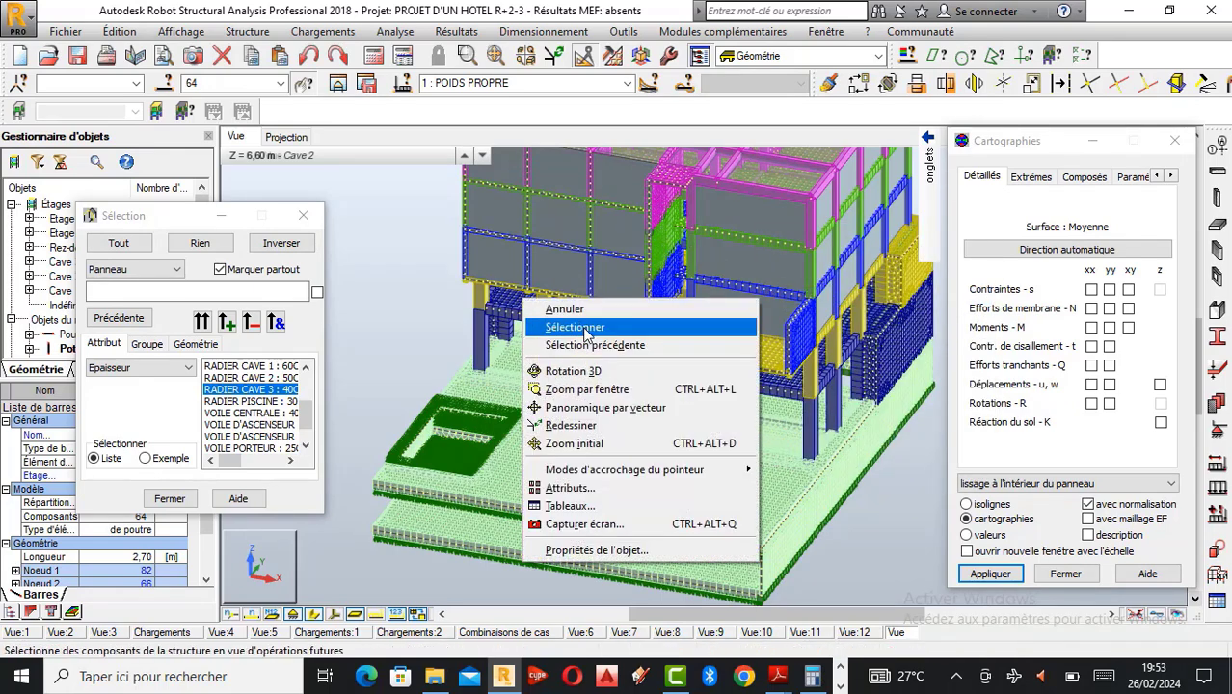
click(585, 331)
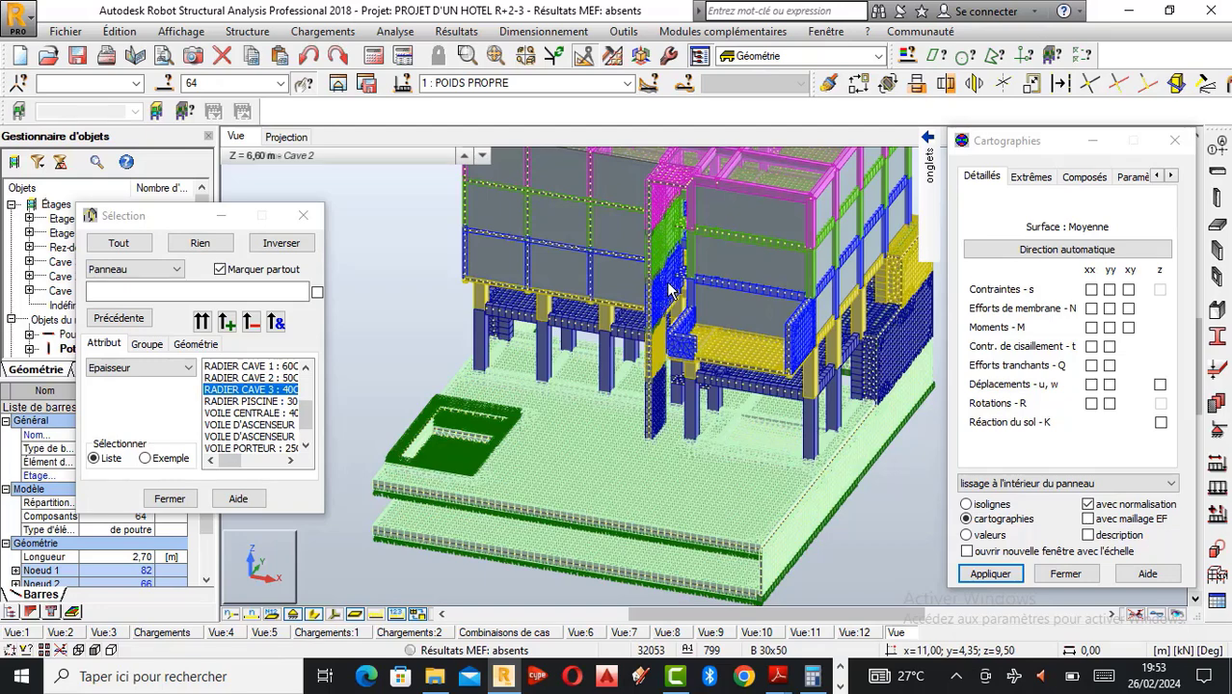
scroll(674, 288, up, 2)
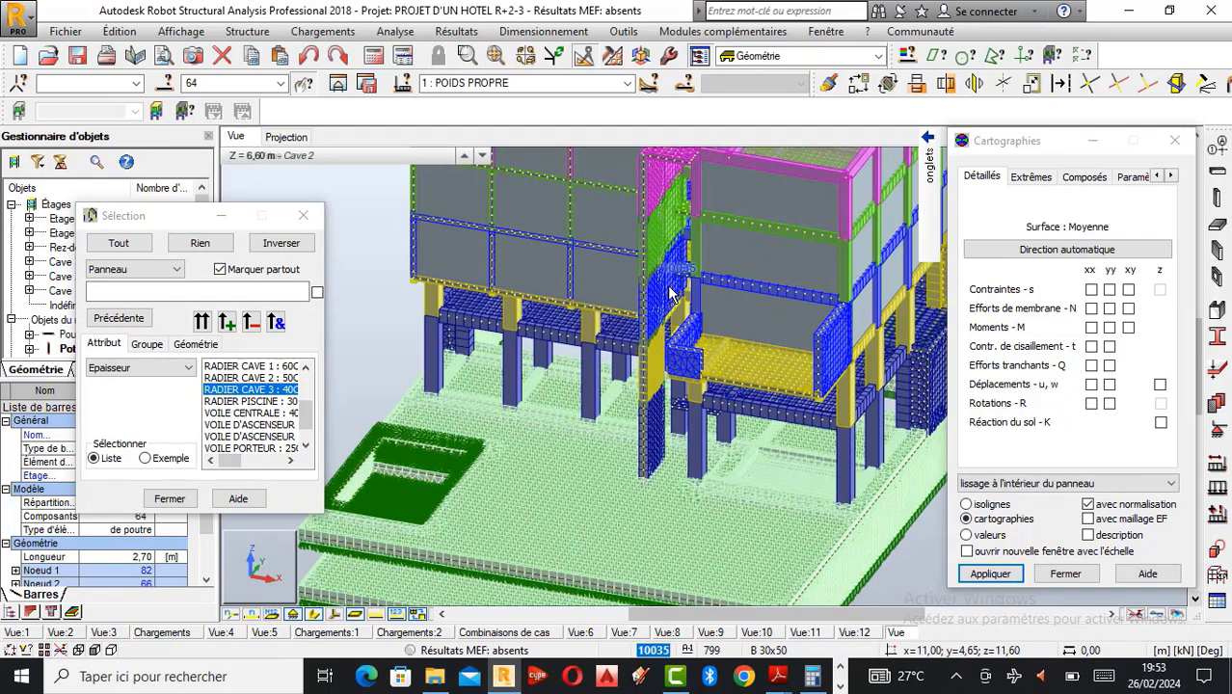
Select the full-height central wall panel (VOILE CENTRALE, 40 cm) next to the balcony.
scroll(674, 294, up, 1)
scroll(668, 296, up, 1)
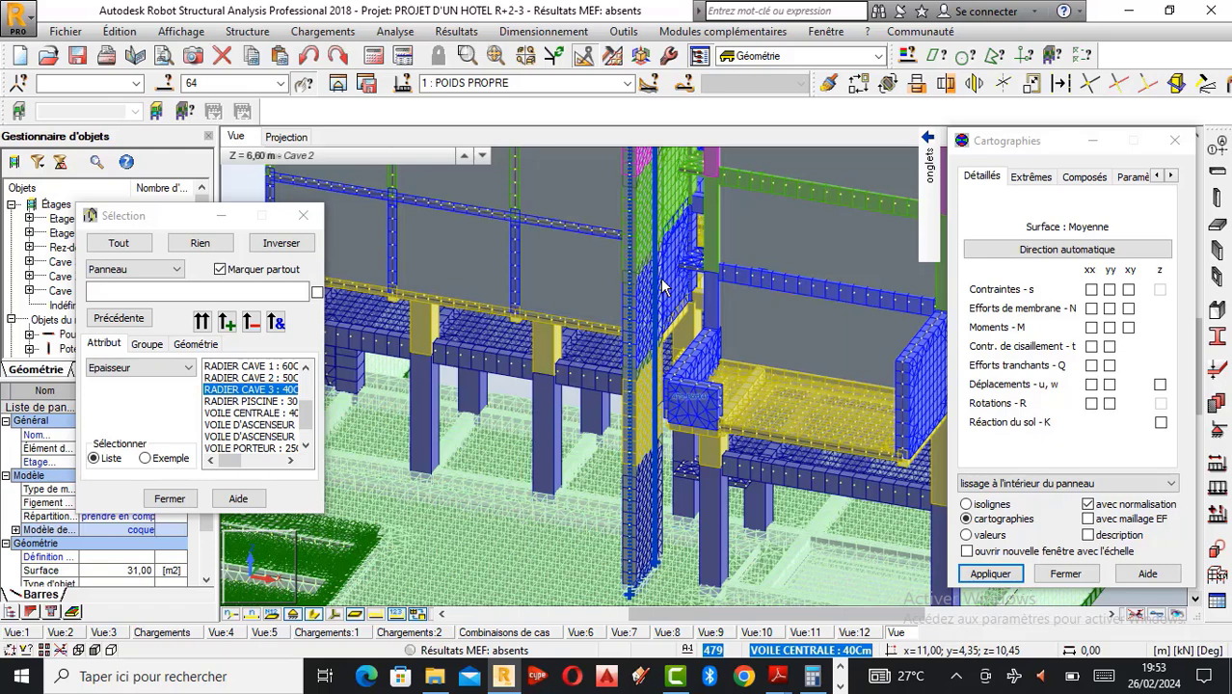
click(625, 396)
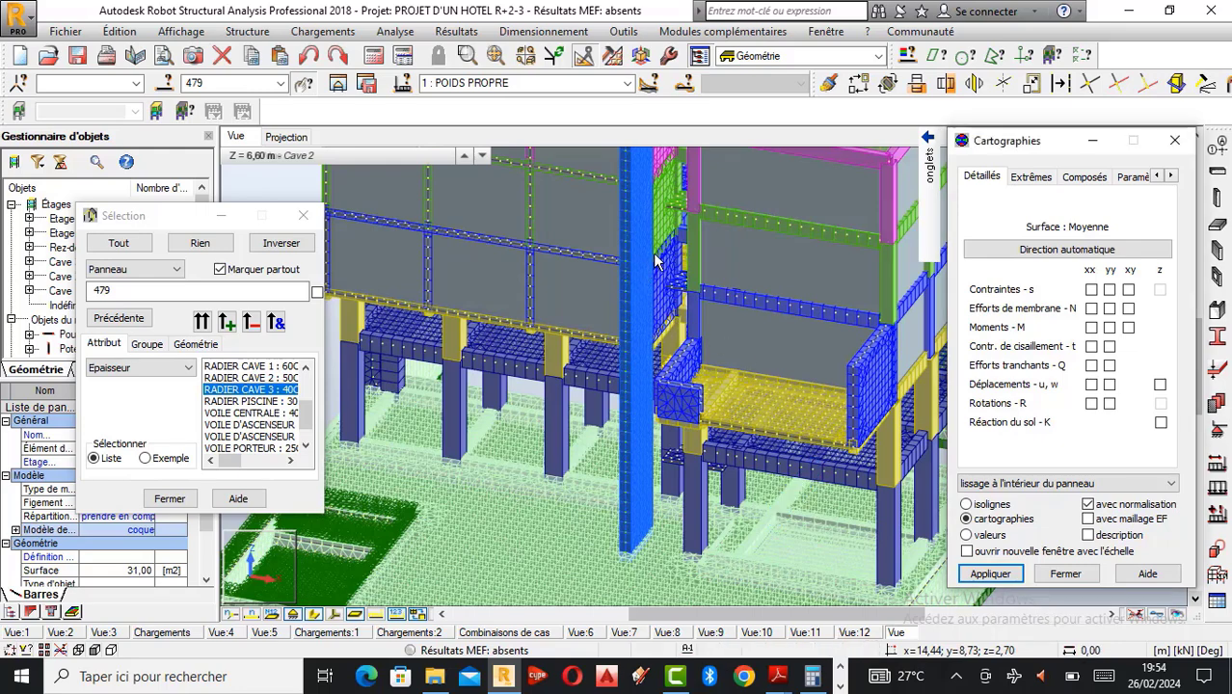
Review the execution plan PDF of the 40x40 cm ground-floor and upper-storey column, then return to Robot Structural Analysis and deselect the central wall.
mouse_move(778, 675)
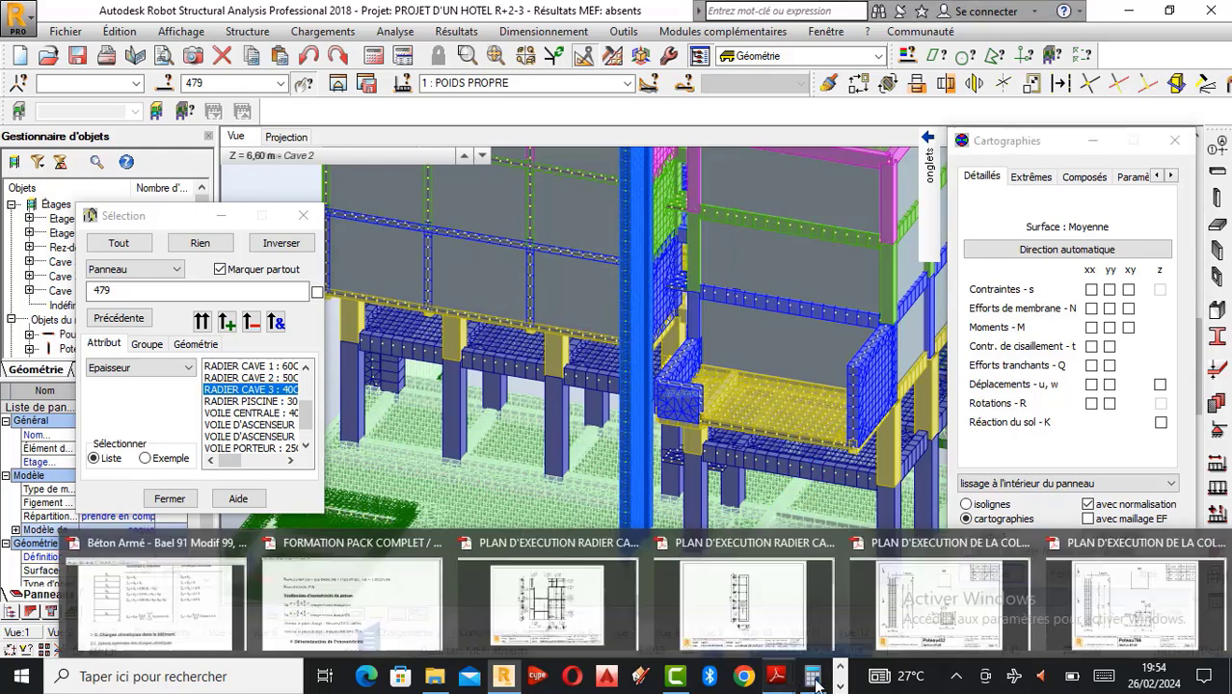
click(836, 641)
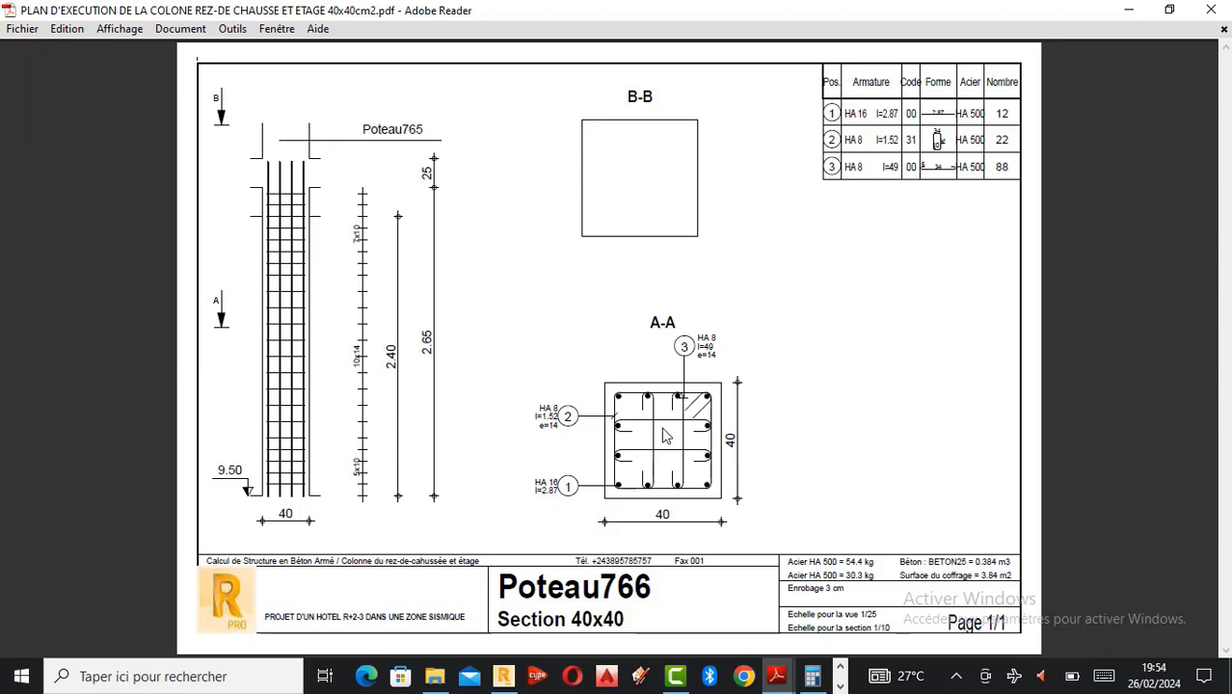
click(1129, 10)
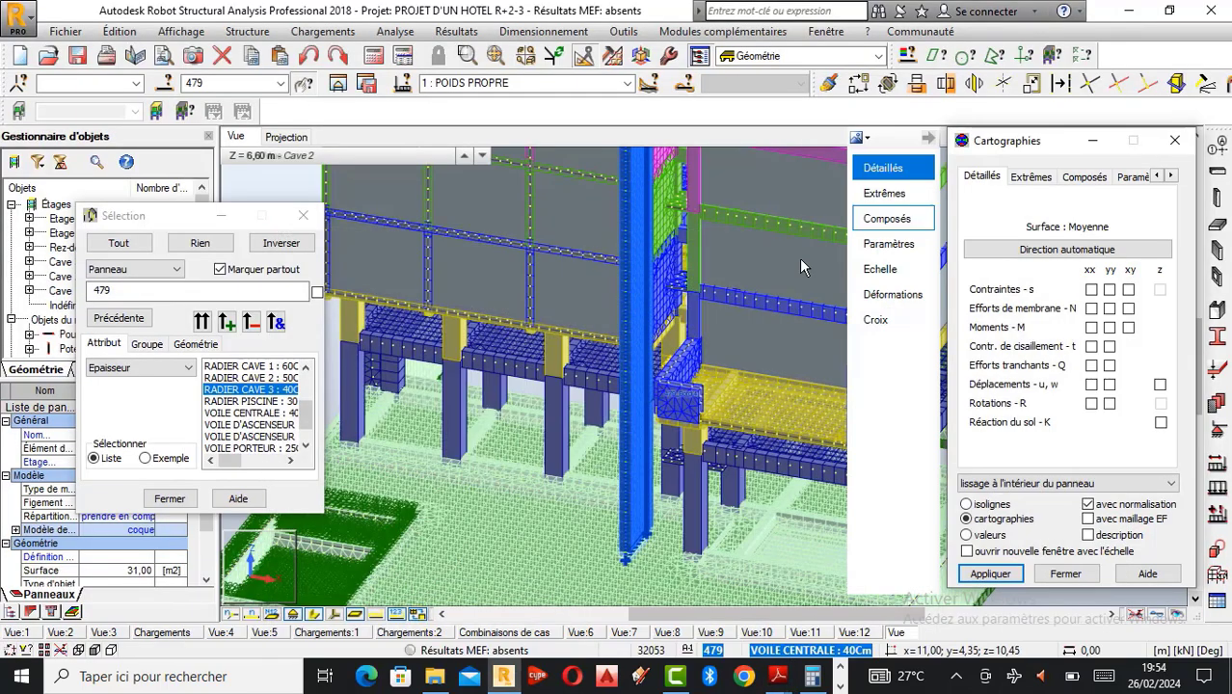
scroll(697, 343, down, 1)
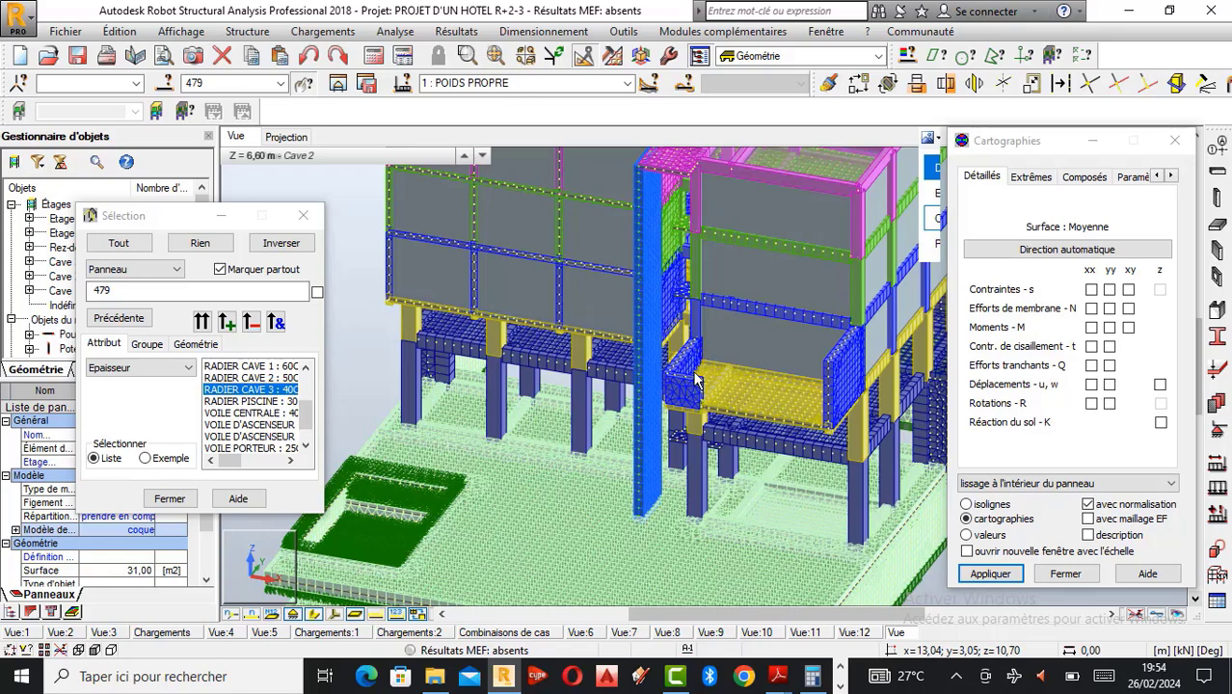
click(360, 245)
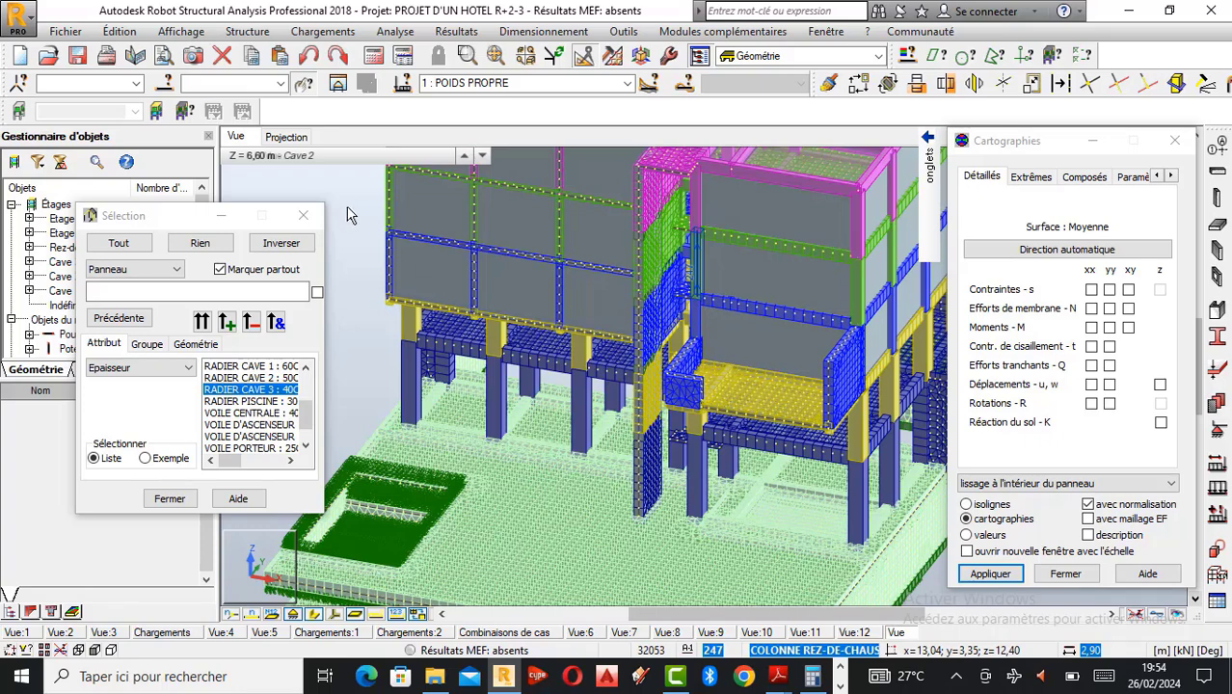
Rotate the model in 3D to a raised corner view showing the whole building and the pool raft, then leave rotation mode.
right_click(265, 210)
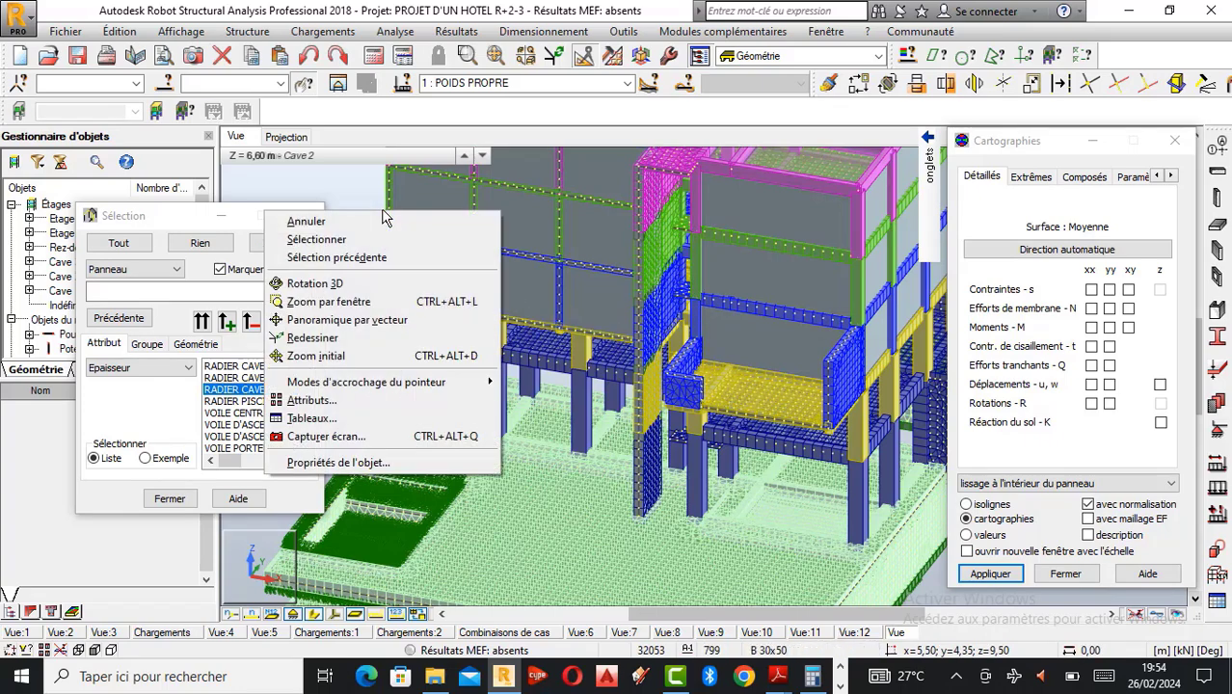
click(347, 282)
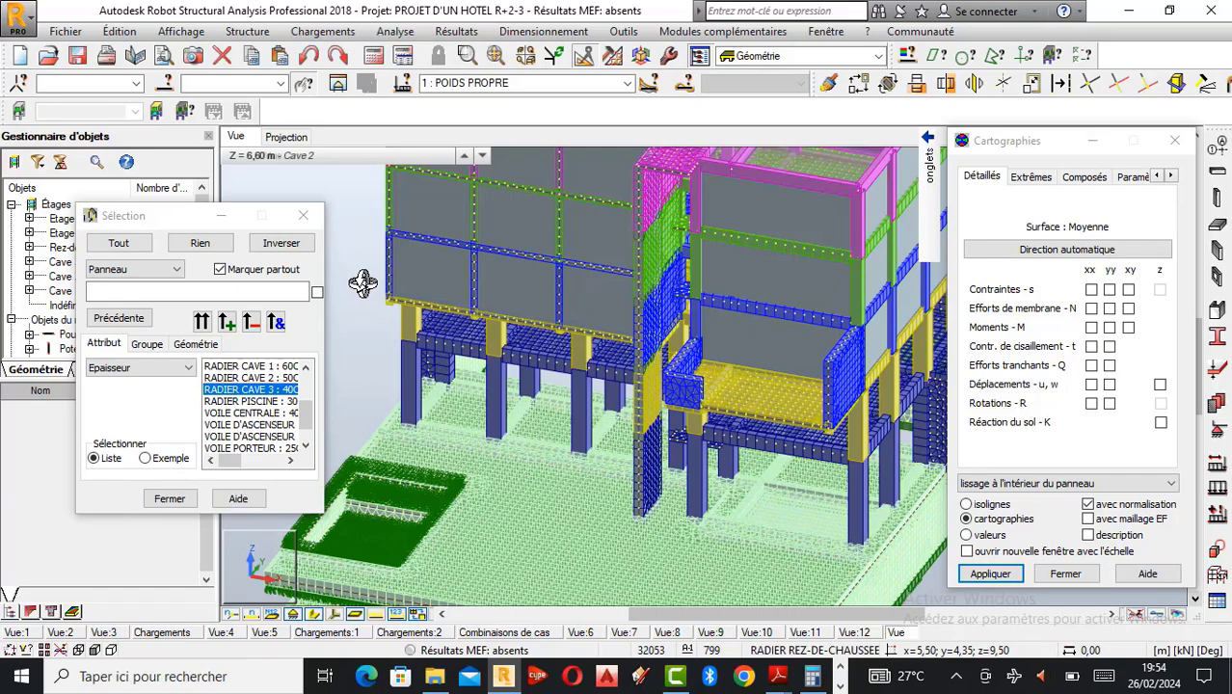
drag(439, 277, 478, 321)
scroll(478, 321, down, 5)
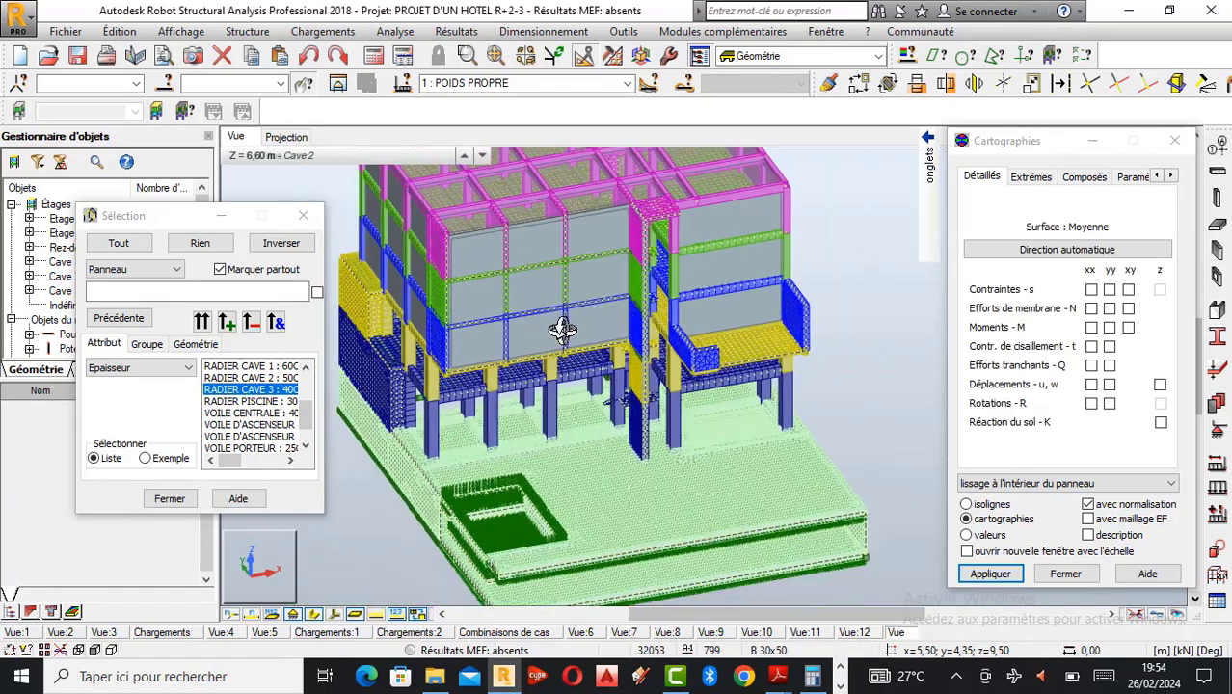
drag(561, 330, 577, 330)
scroll(580, 332, up, 5)
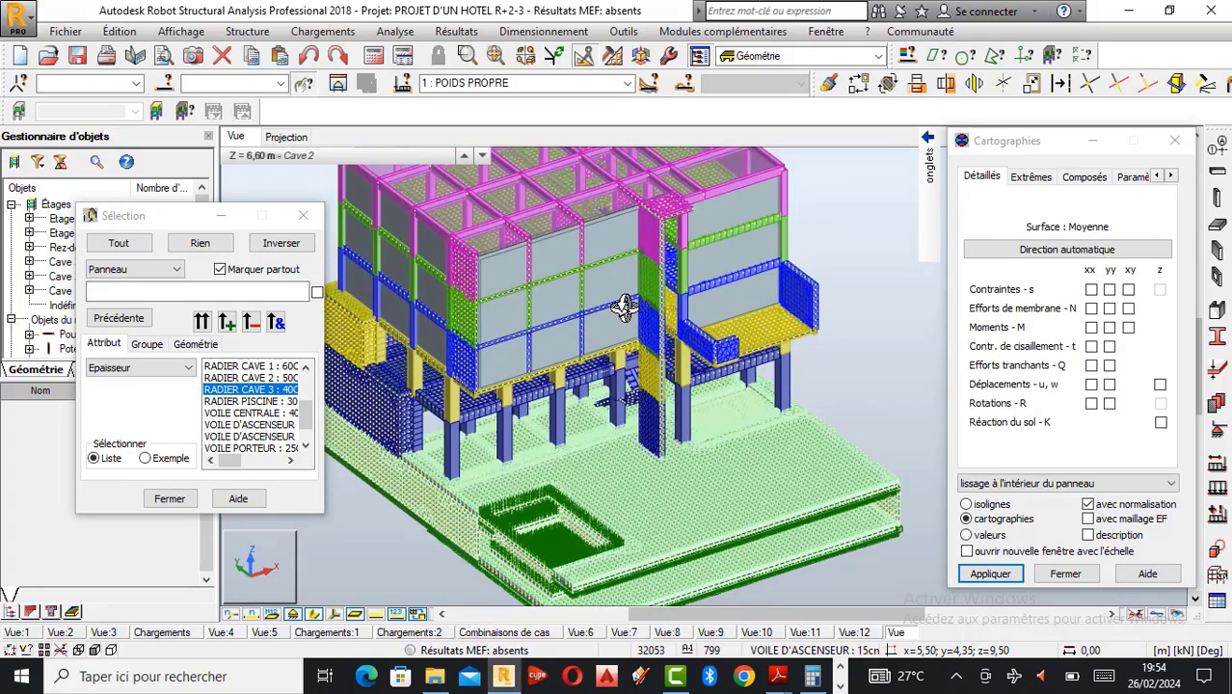
scroll(639, 344, down, 5)
drag(641, 347, 651, 349)
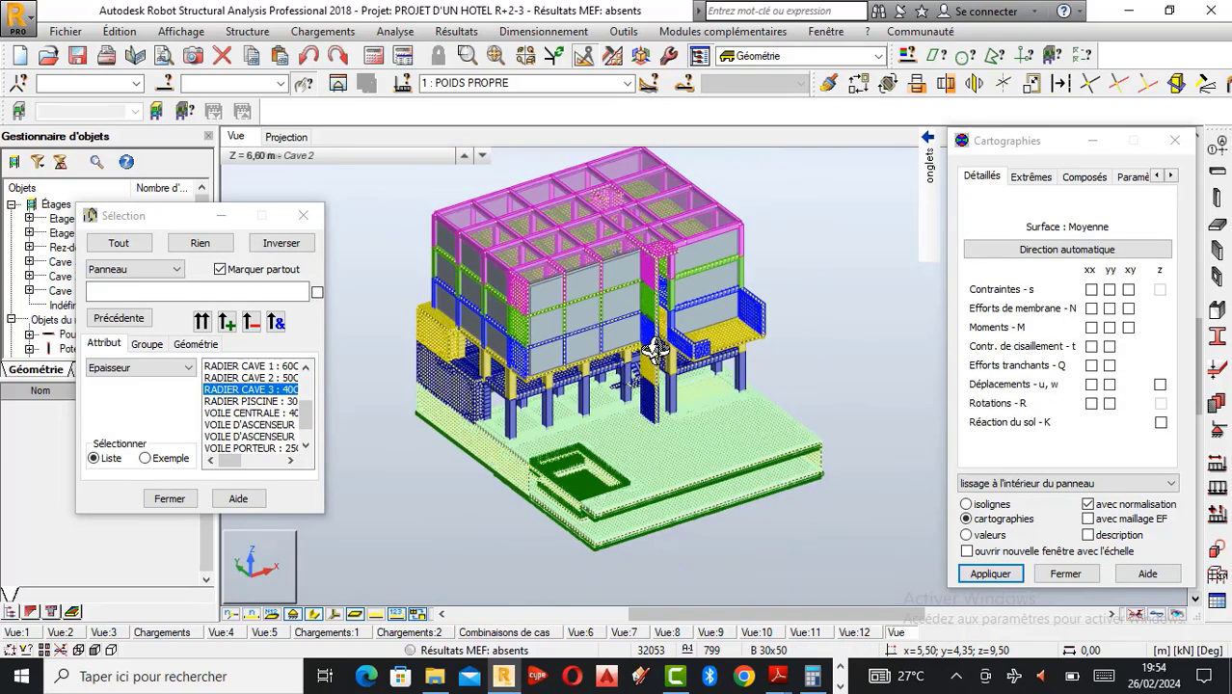
scroll(674, 349, up, 5)
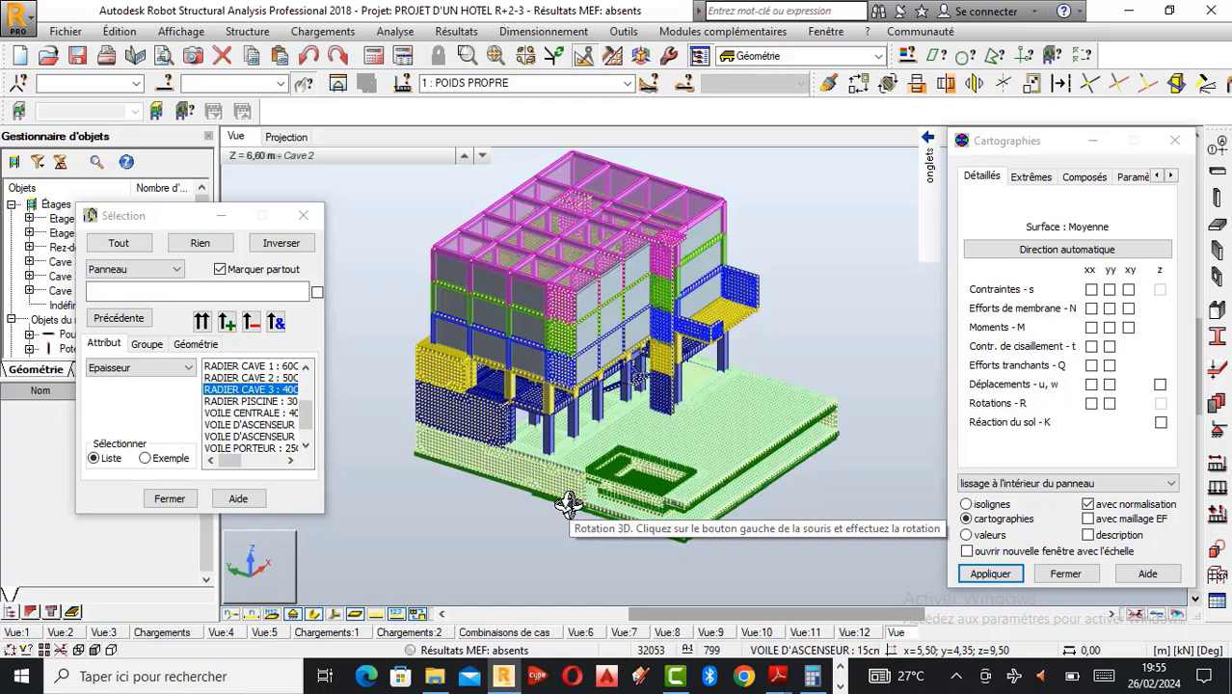
right_click(354, 521)
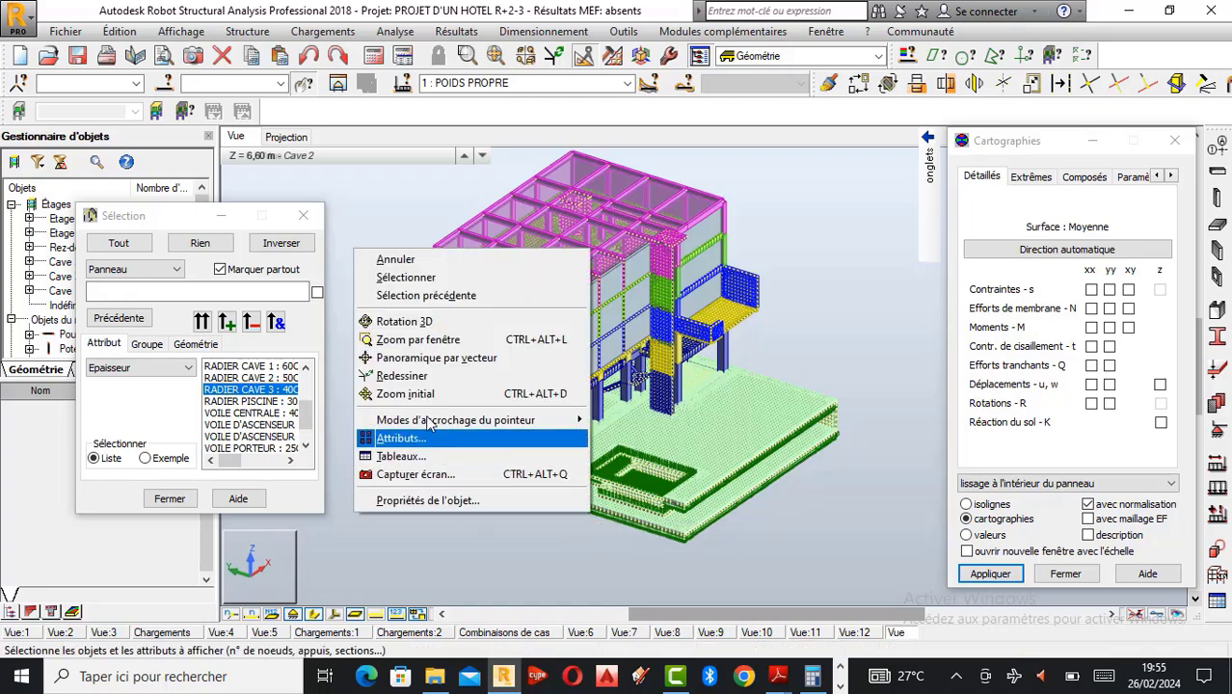
click(394, 260)
Switch to the execution plans folder and open the PDF "PLAN D'EXECUTION DE LA POUTRE CAVE 30x50cm2".
click(436, 677)
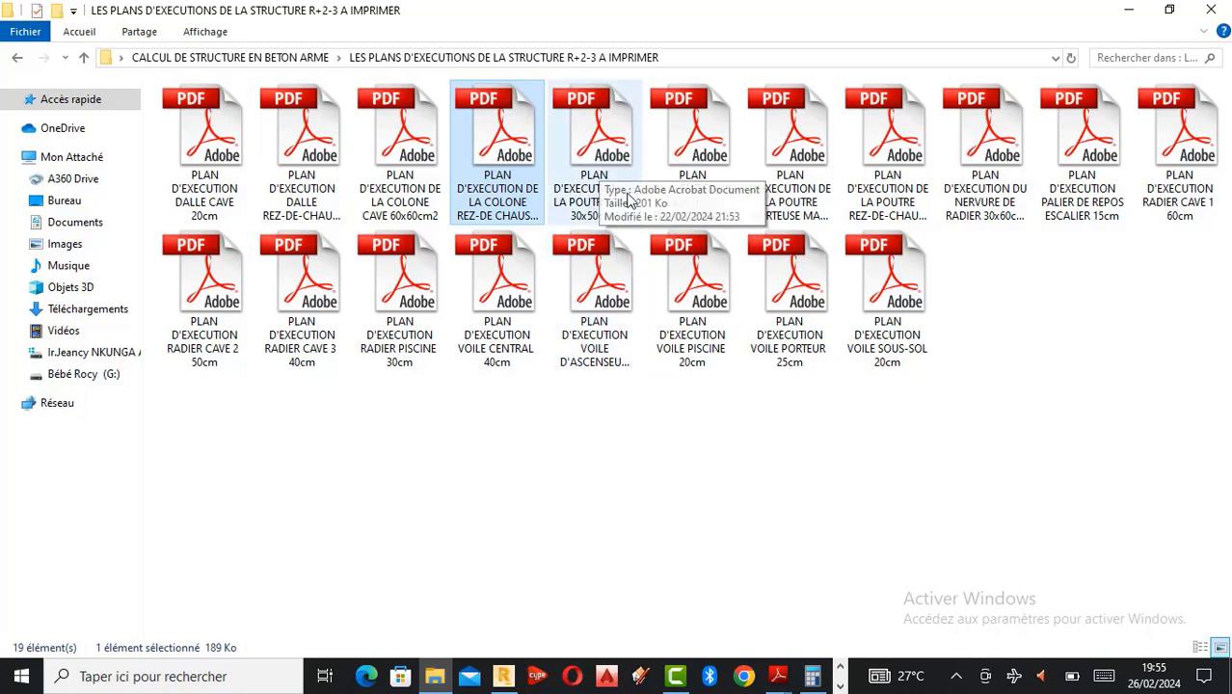
double_click(605, 158)
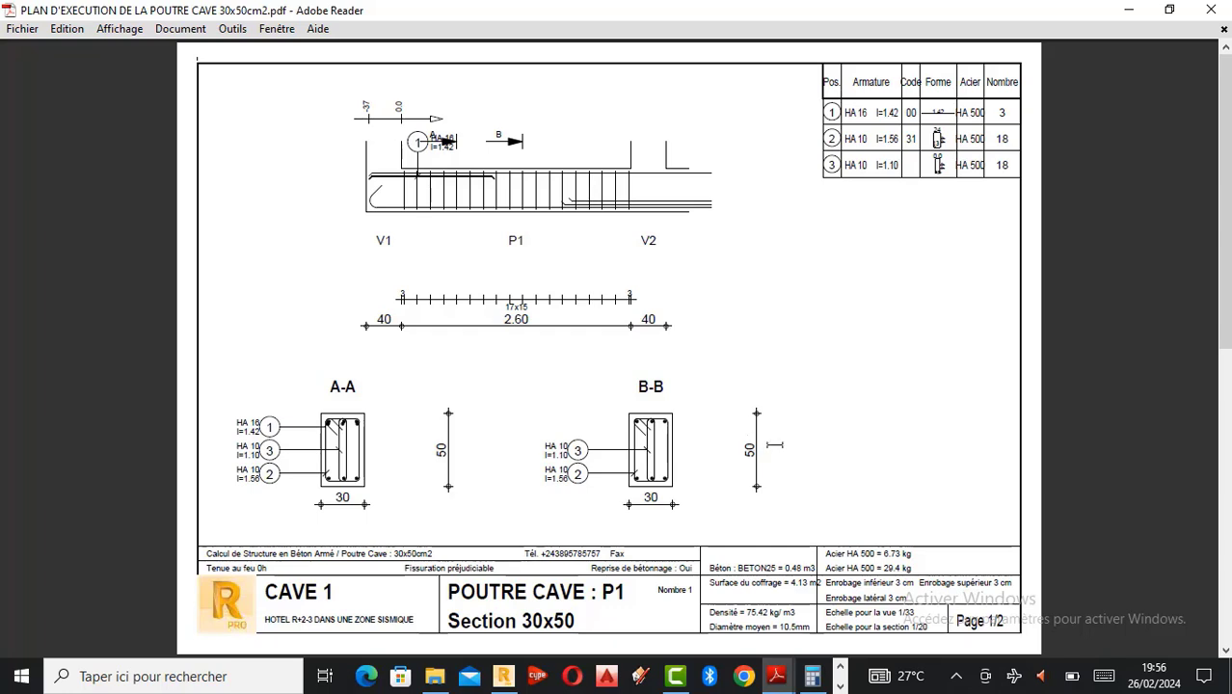
Switch back to Robot Structural Analysis and locate the cave beam between the corner columns beside the basement wall.
click(503, 676)
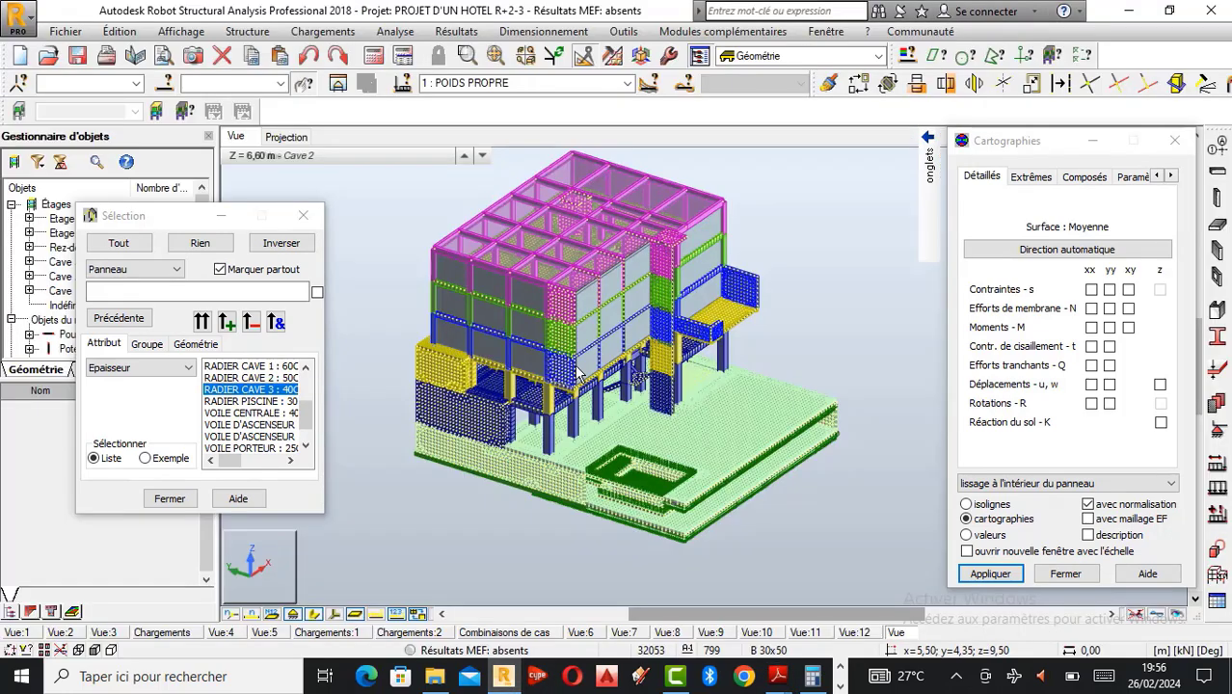
scroll(542, 441, up, 1)
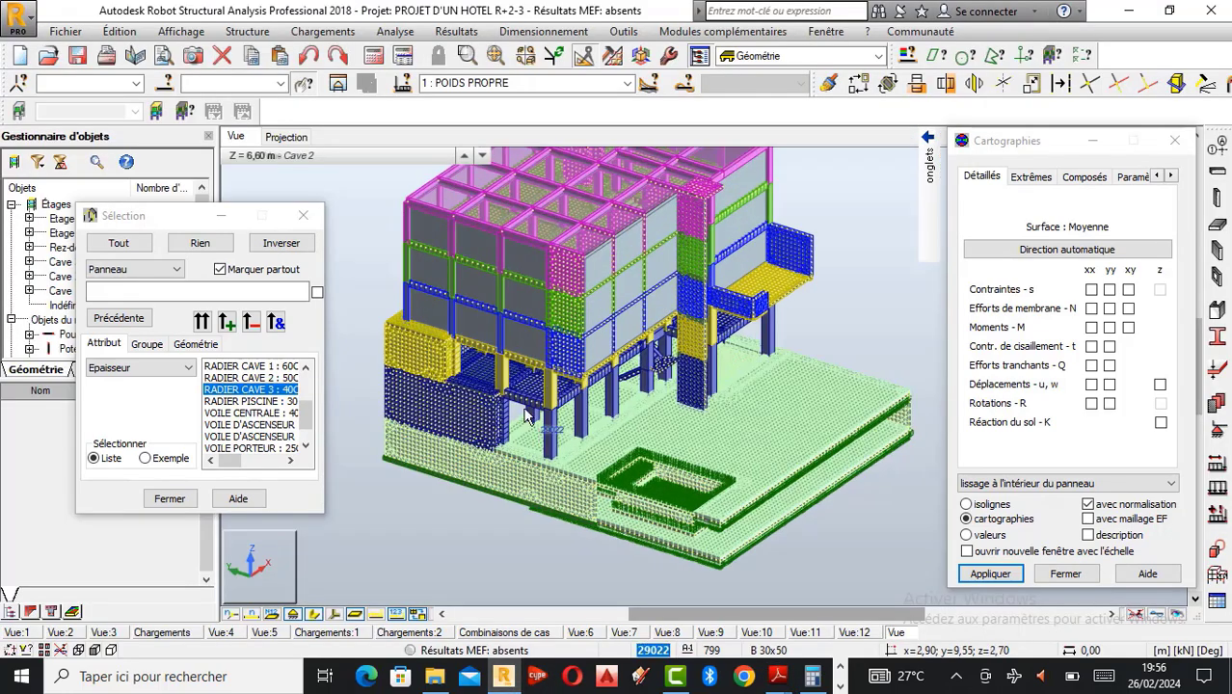
scroll(532, 390, up, 1)
scroll(525, 395, up, 1)
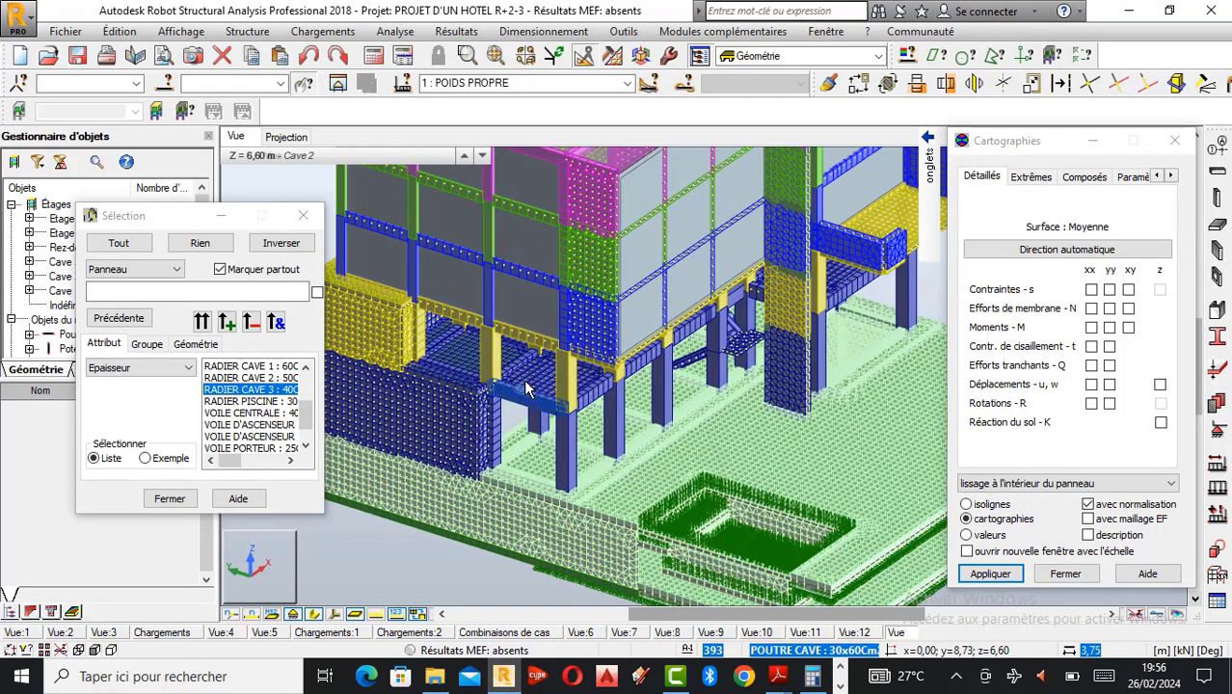
scroll(517, 386, up, 1)
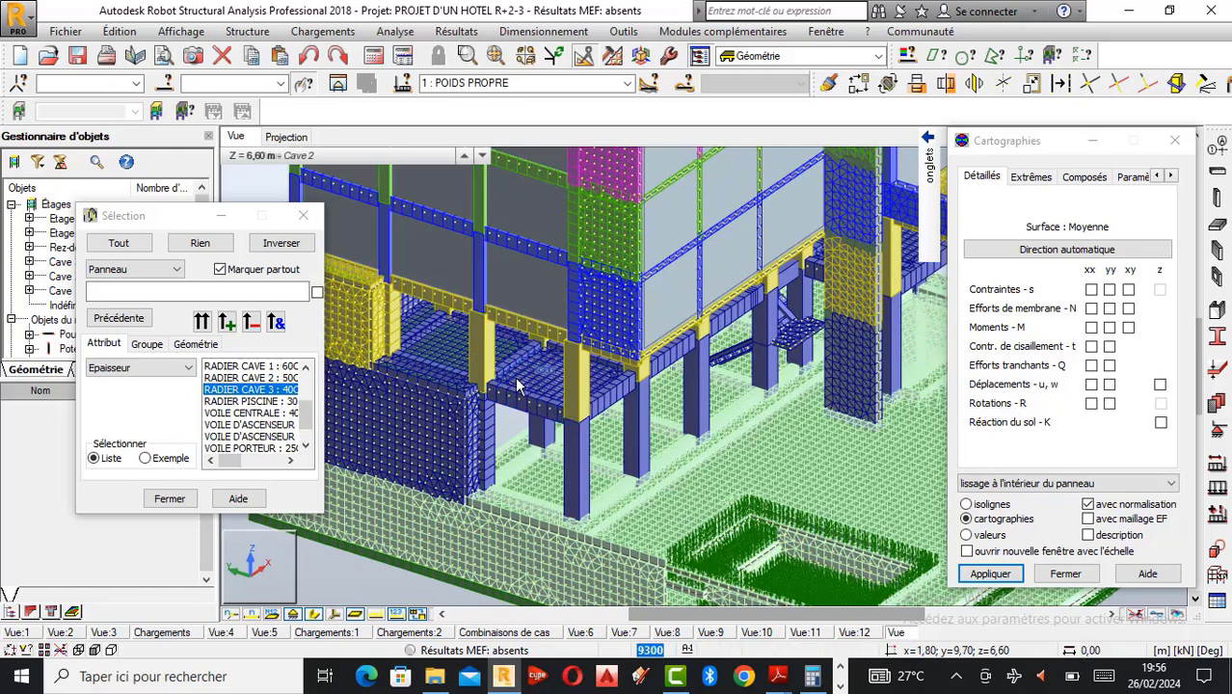
Switch to the 30x50 cave beam PDF, calculate 50 - 15 in Calculator, and return to the plan.
click(813, 678)
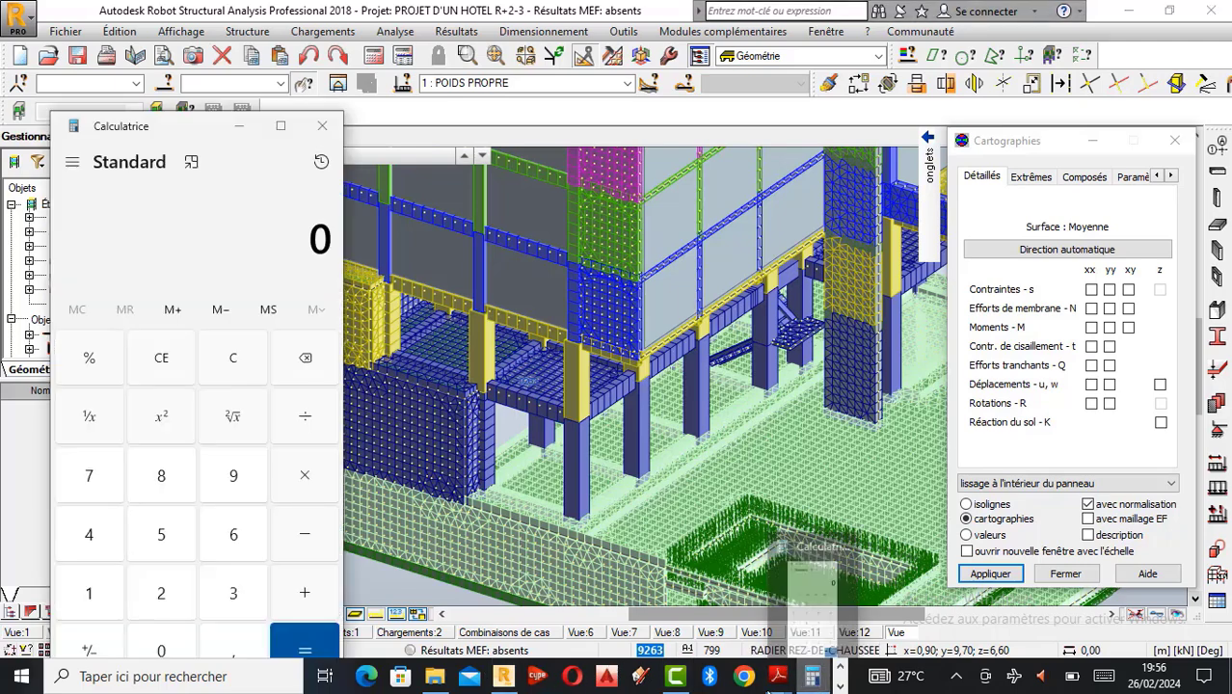
mouse_move(776, 677)
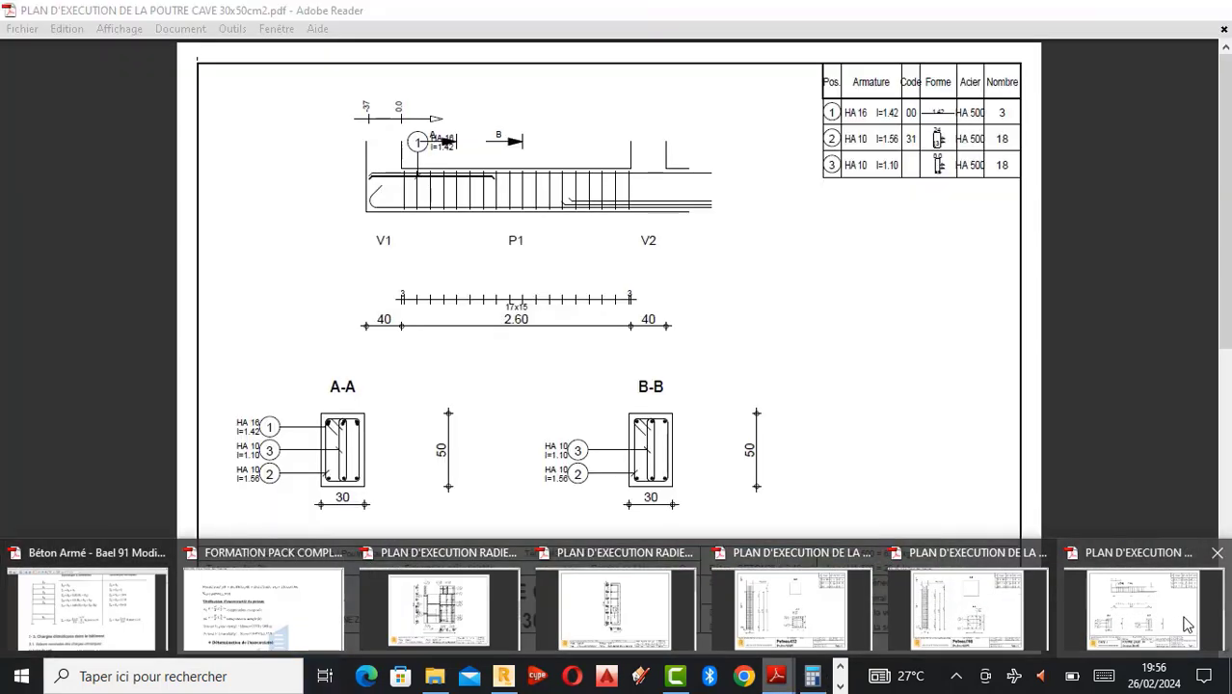
click(1186, 624)
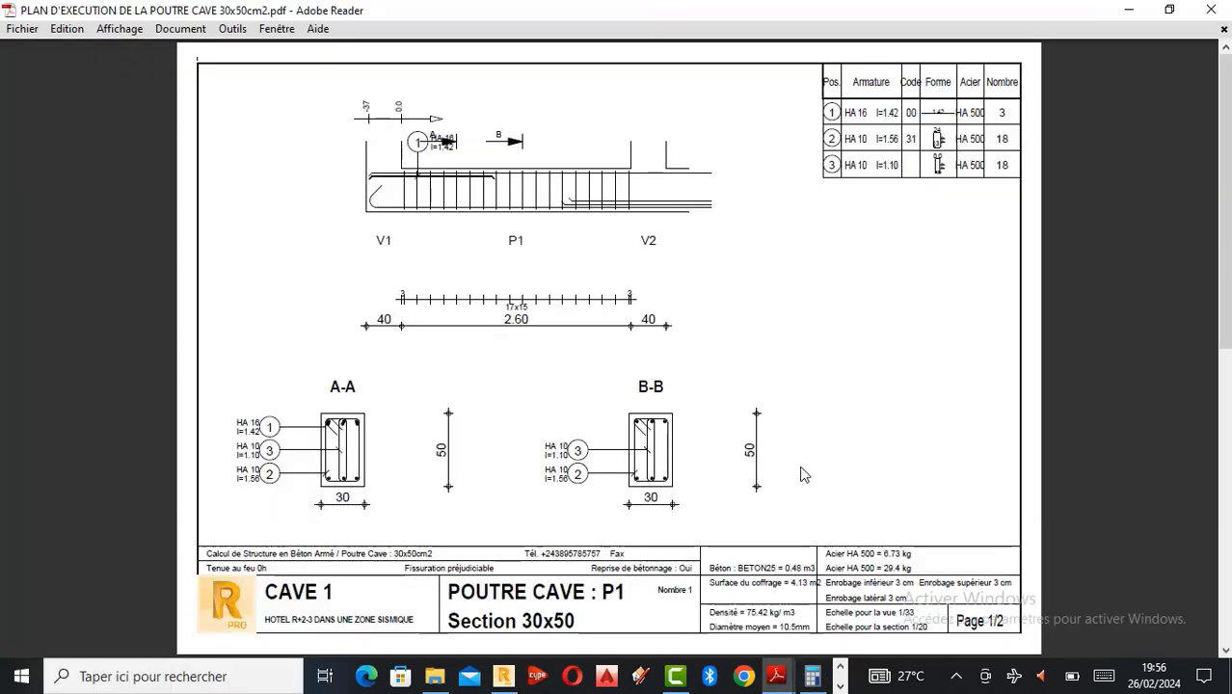
click(813, 675)
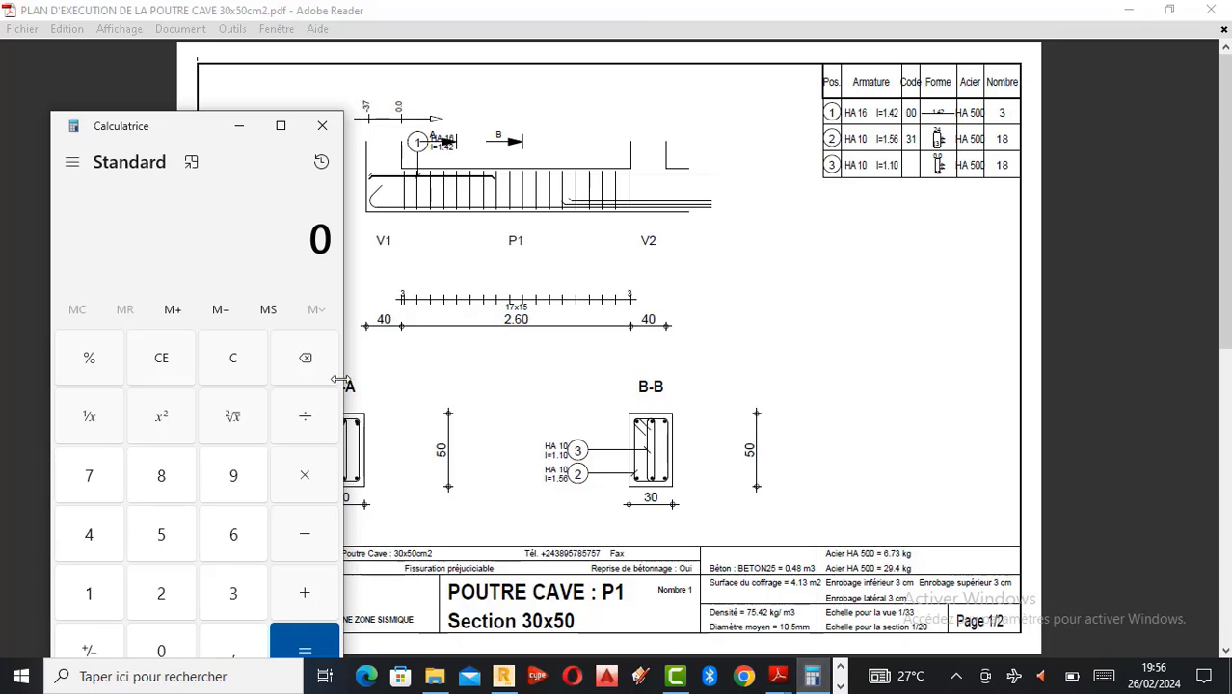
text(50)
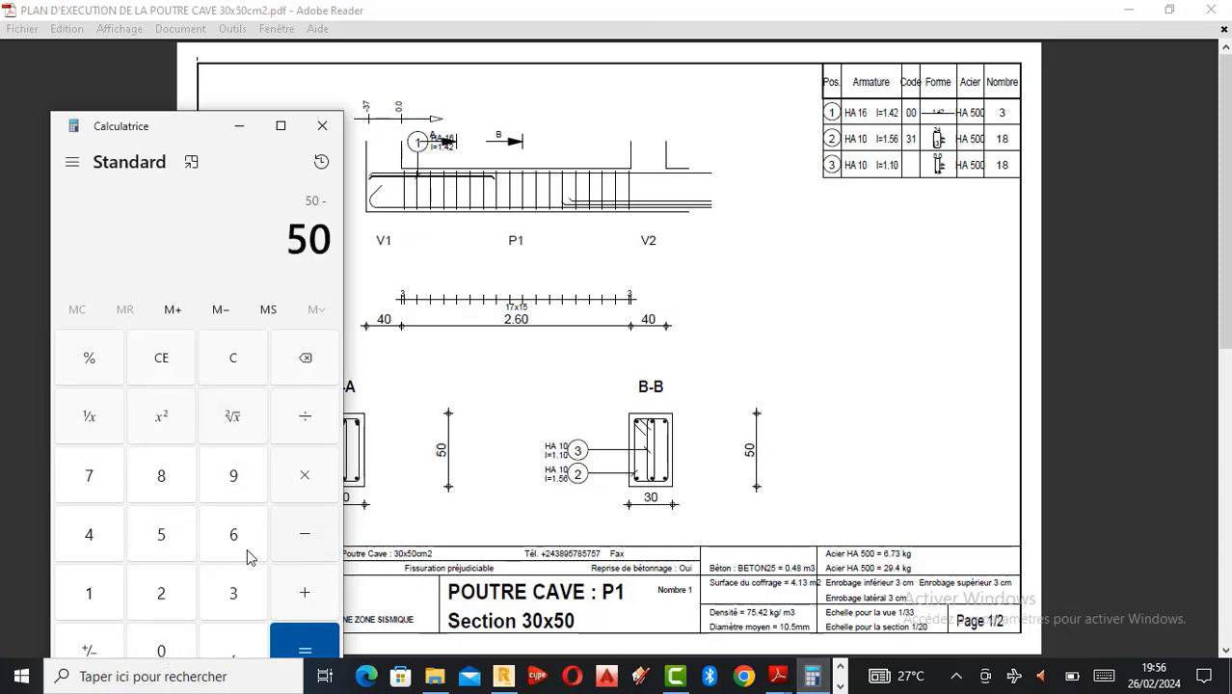
click(91, 595)
click(162, 546)
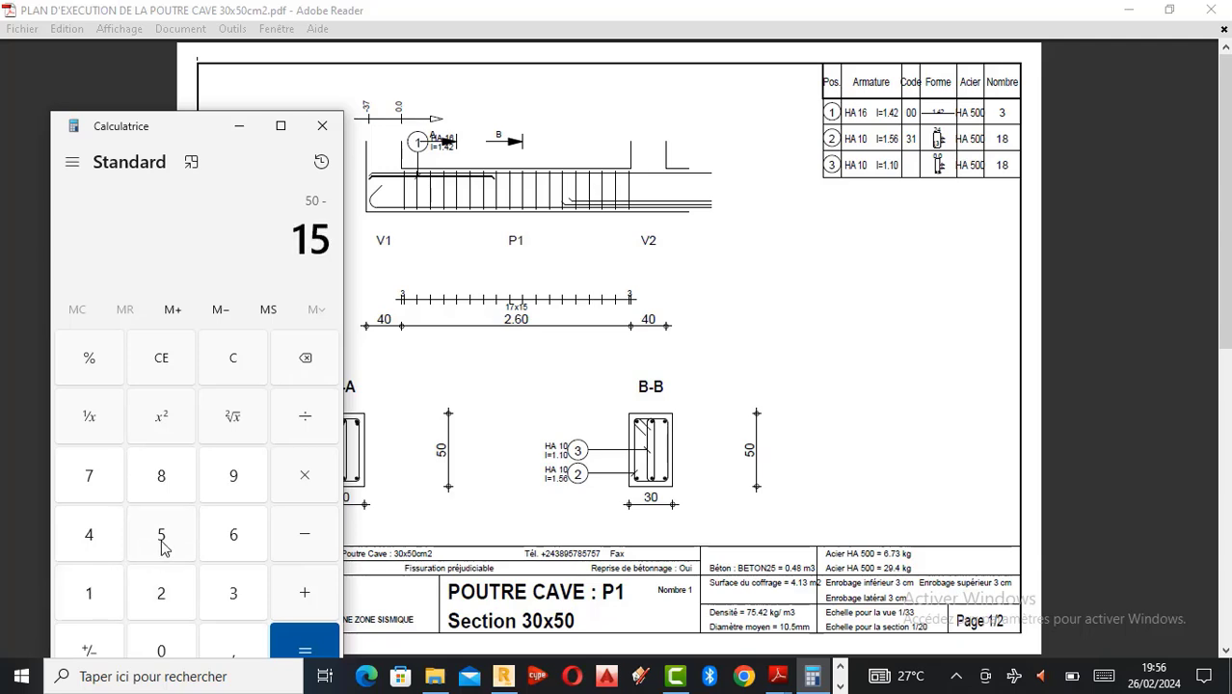
click(309, 649)
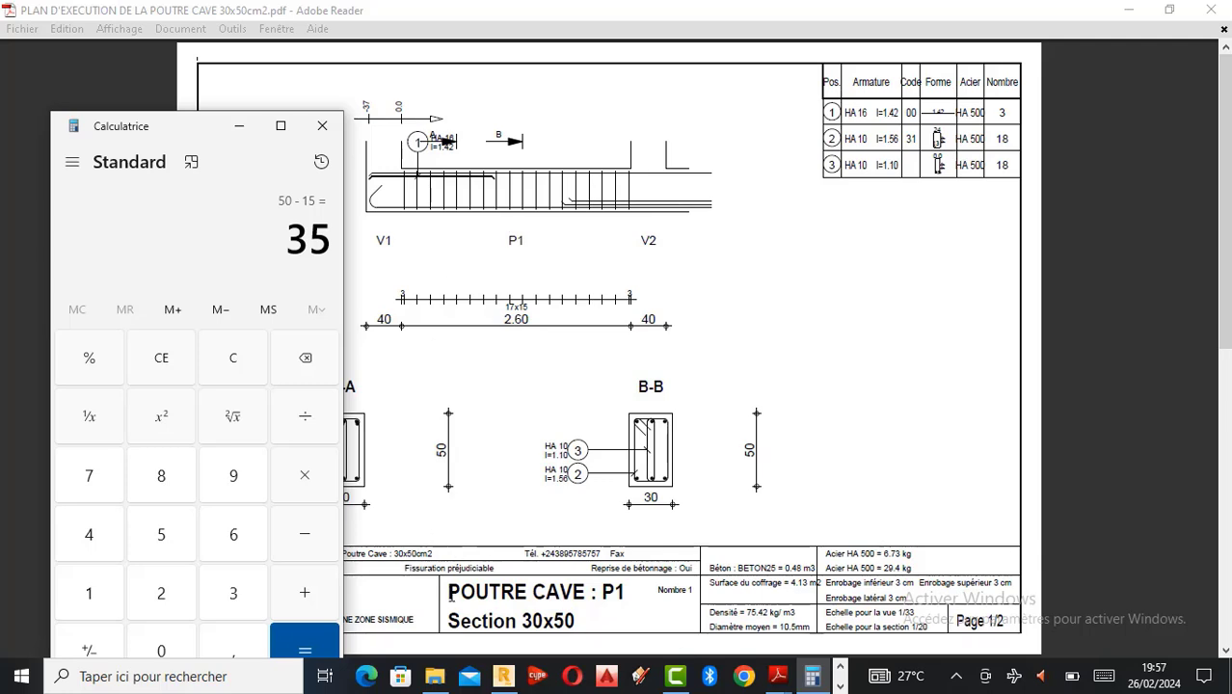
click(378, 546)
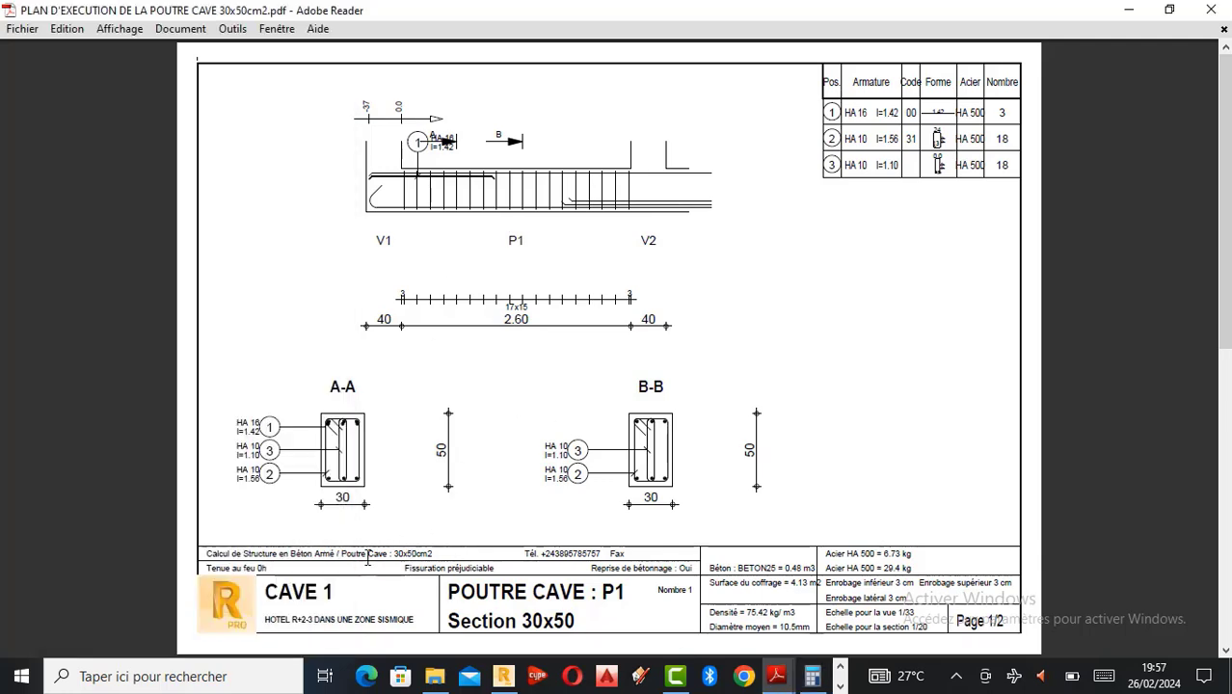
Switch back to Robot Structural Analysis and examine the cave beams and their supporting columns at the building corner.
click(503, 676)
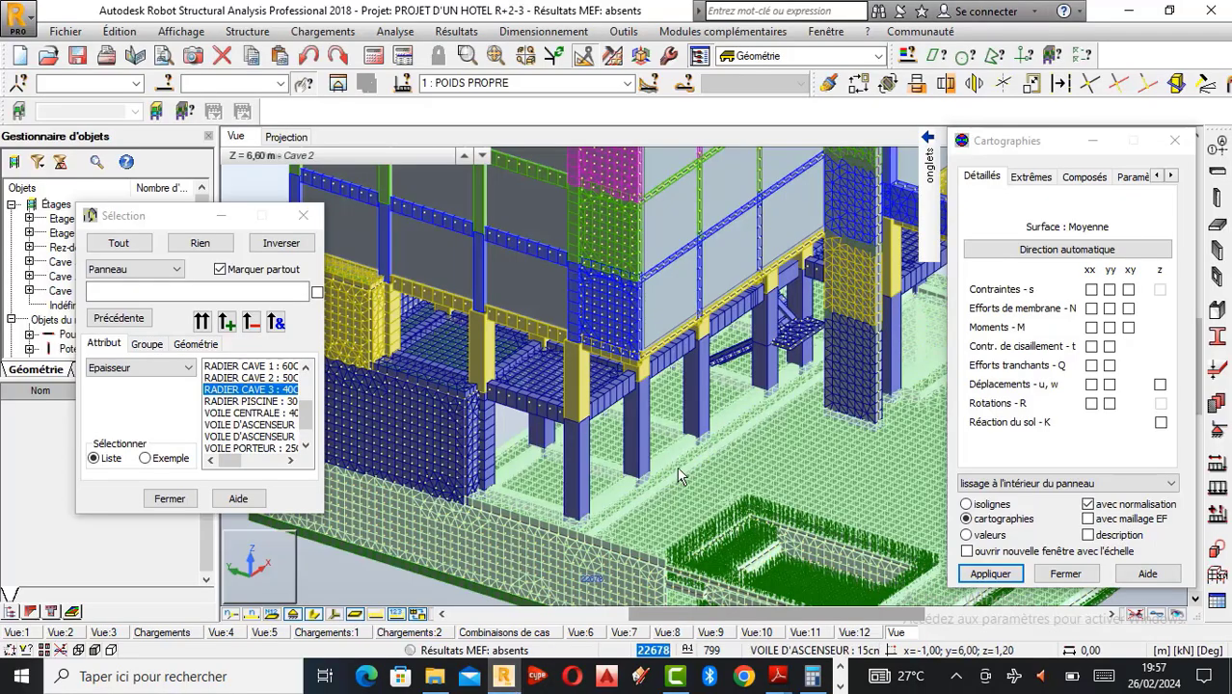
scroll(636, 477, down, 2)
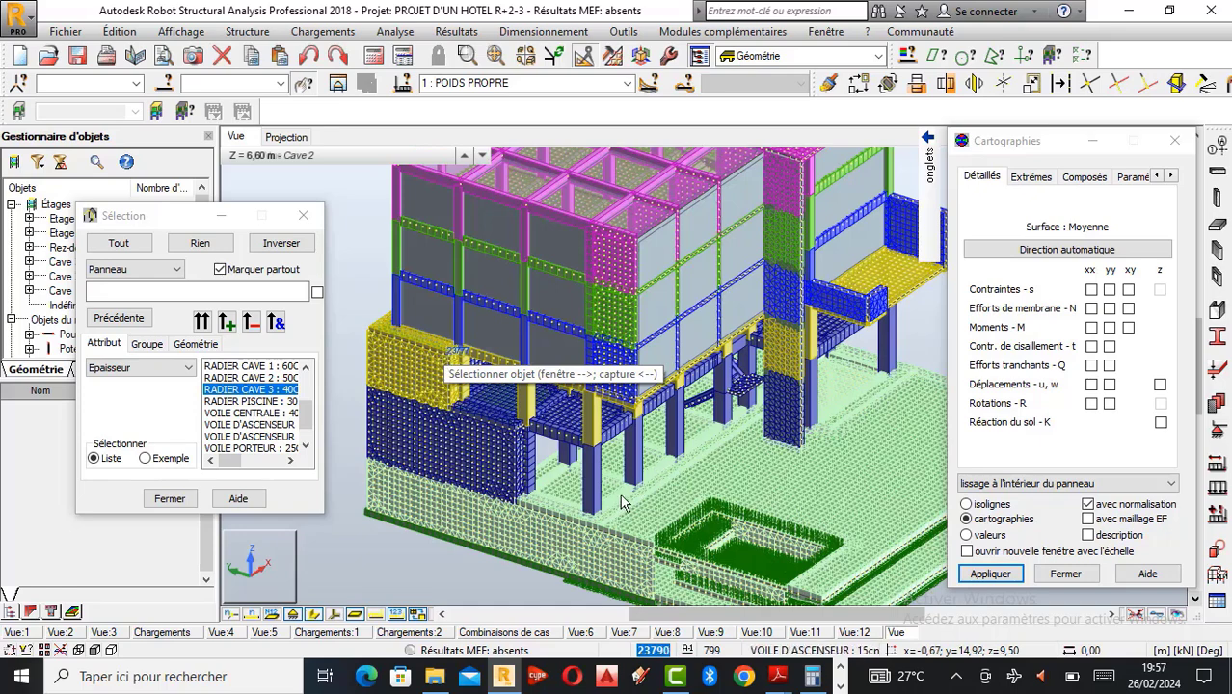
scroll(604, 505, up, 1)
scroll(555, 482, up, 1)
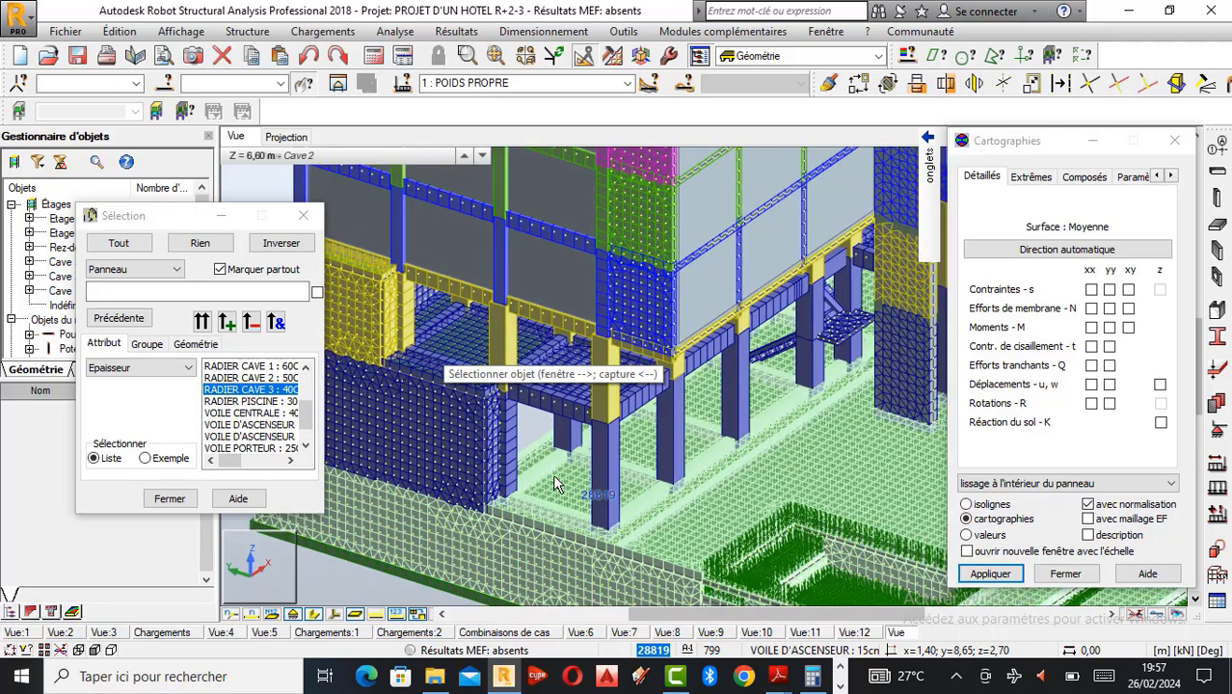
scroll(578, 467, up, 1)
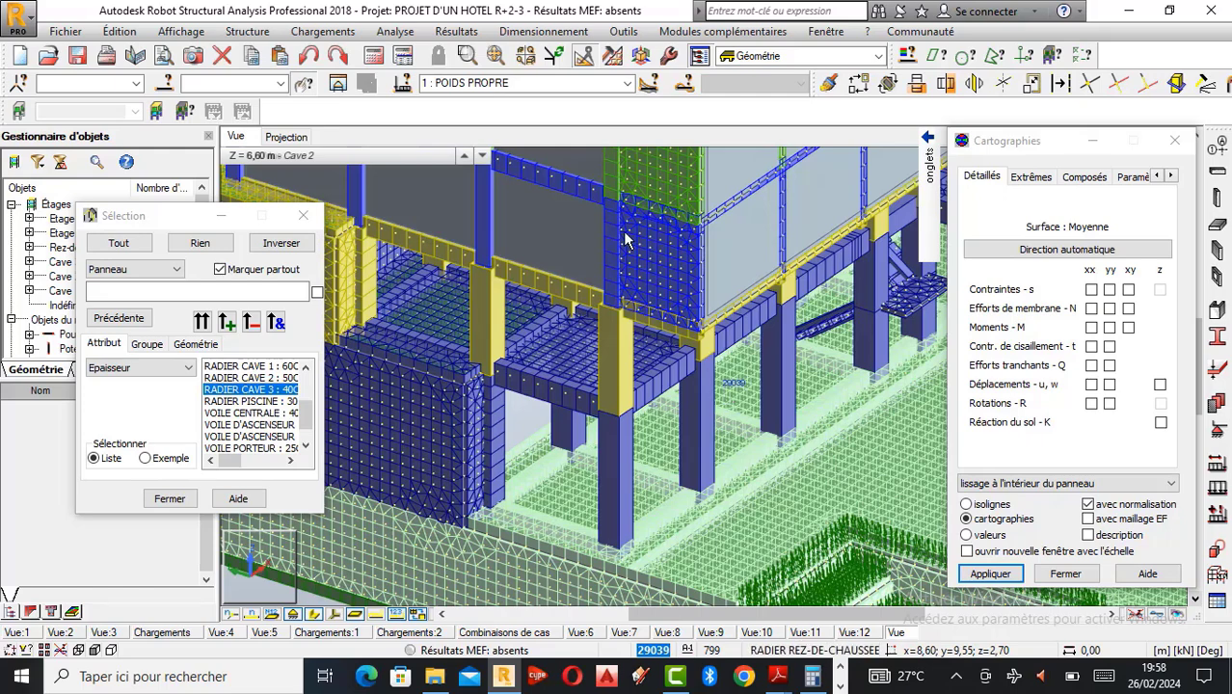
scroll(582, 393, down, 1)
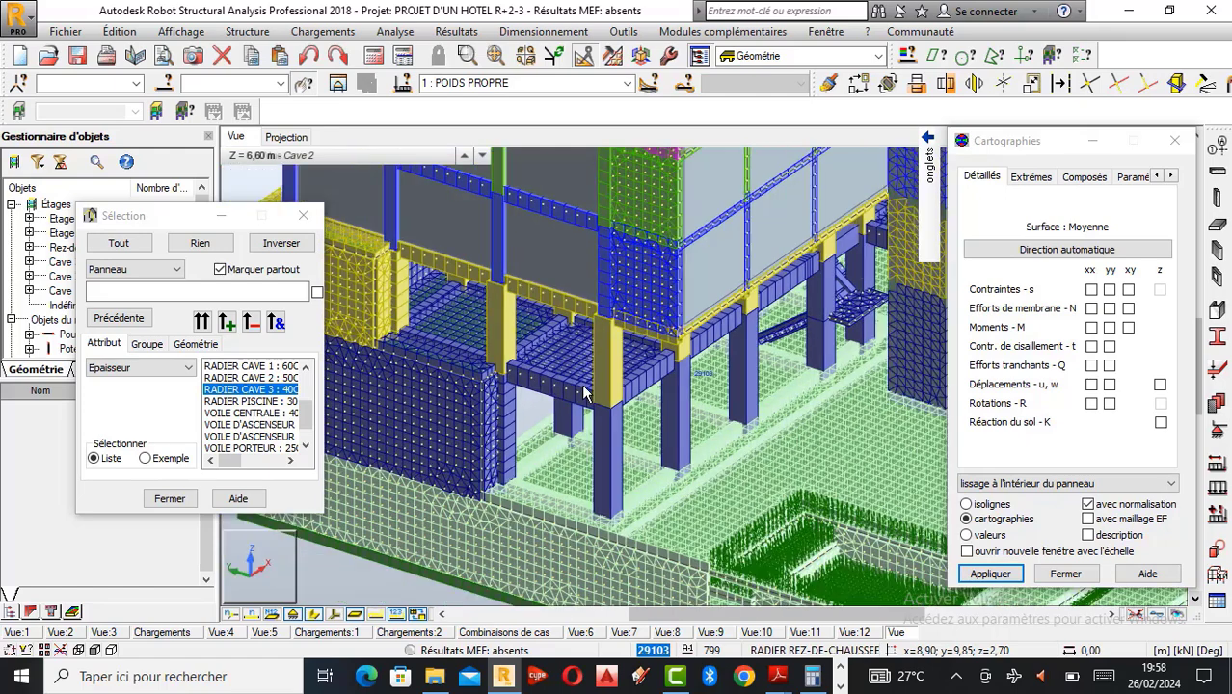
scroll(582, 393, down, 1)
scroll(582, 393, down, 1)
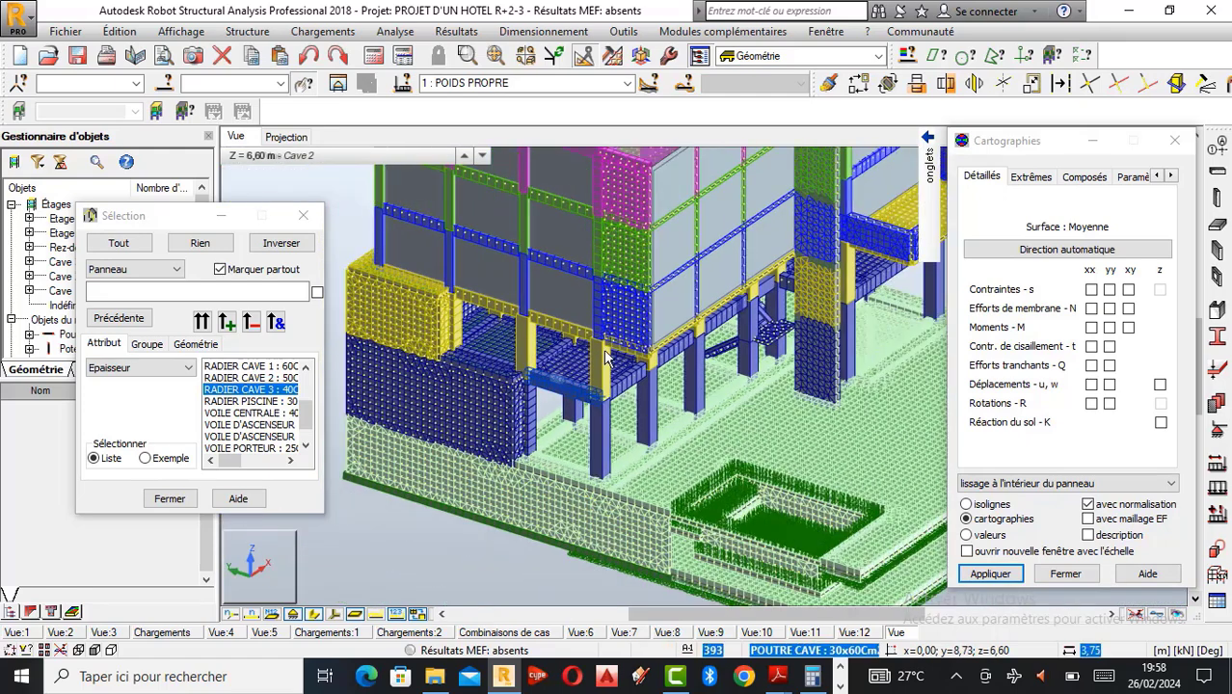
scroll(582, 393, down, 1)
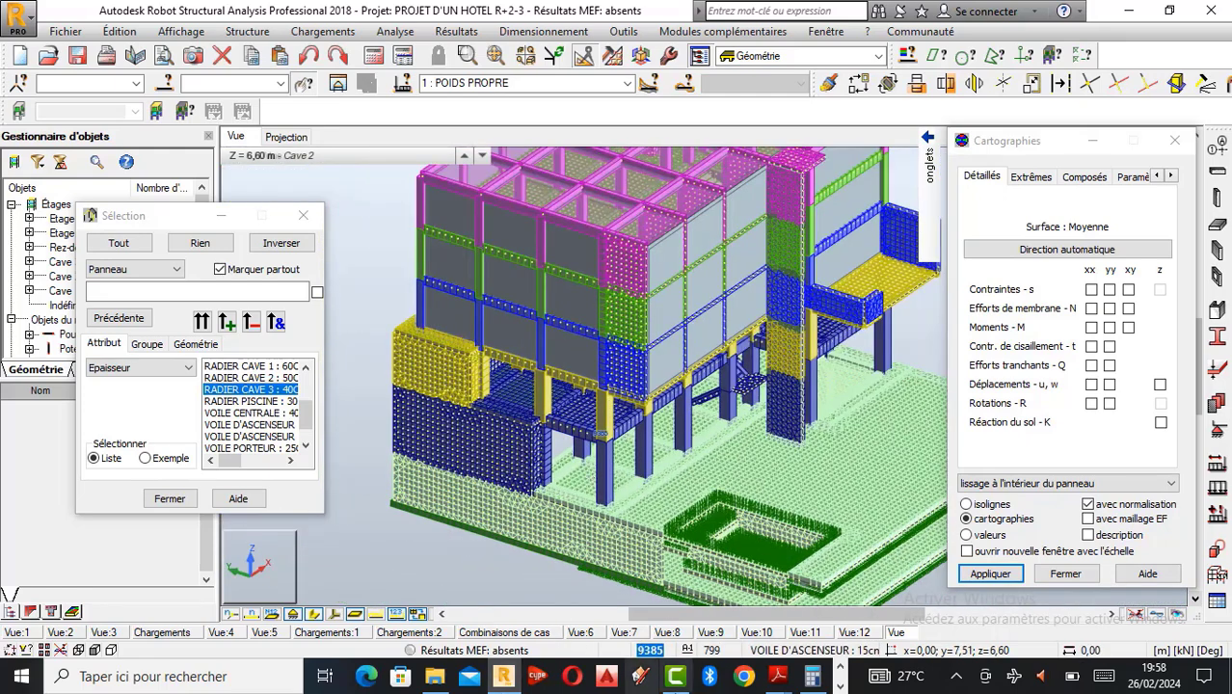
Switch to the execution plans folder and open the PDF "PLAN D'EXECUTION DE LA POUTRE REZ-DE-CHAUSSEE ET ETAGE 20x40cm2".
click(436, 679)
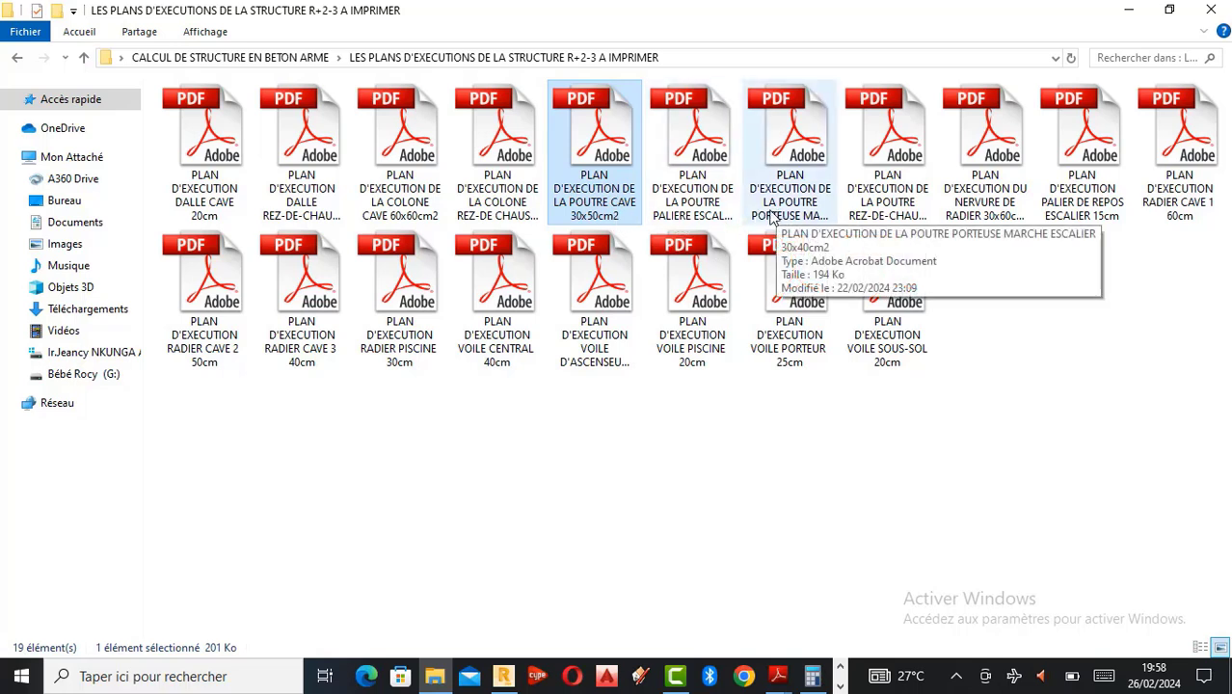
click(894, 195)
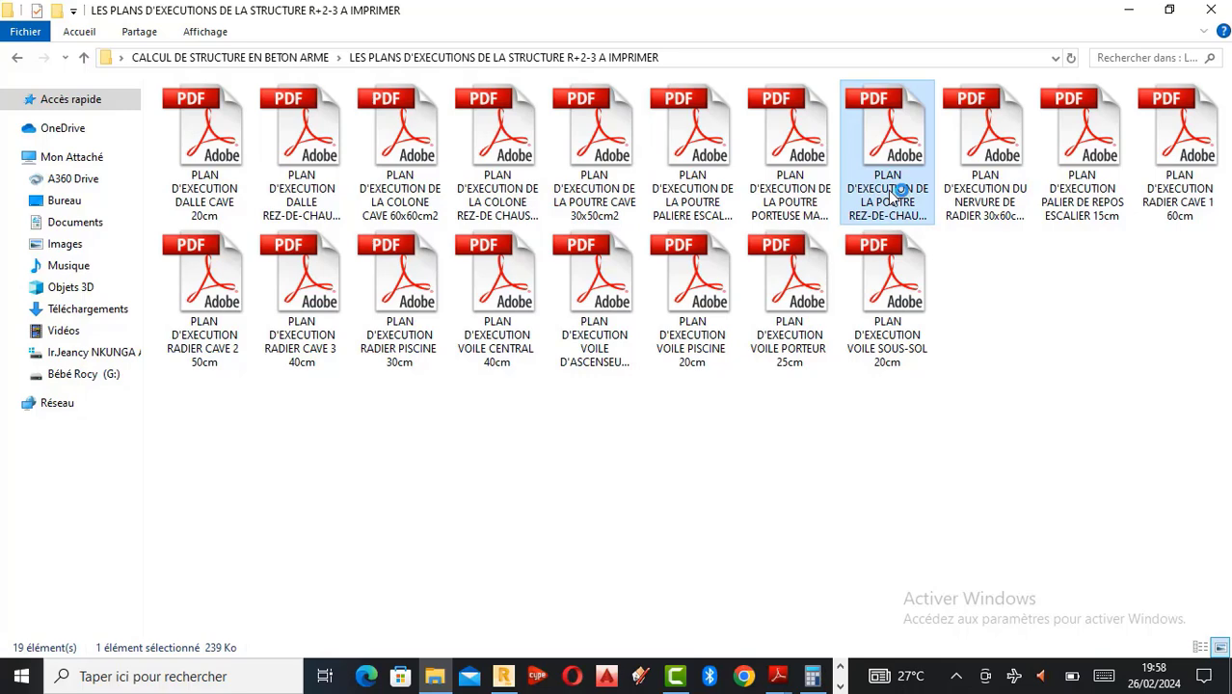
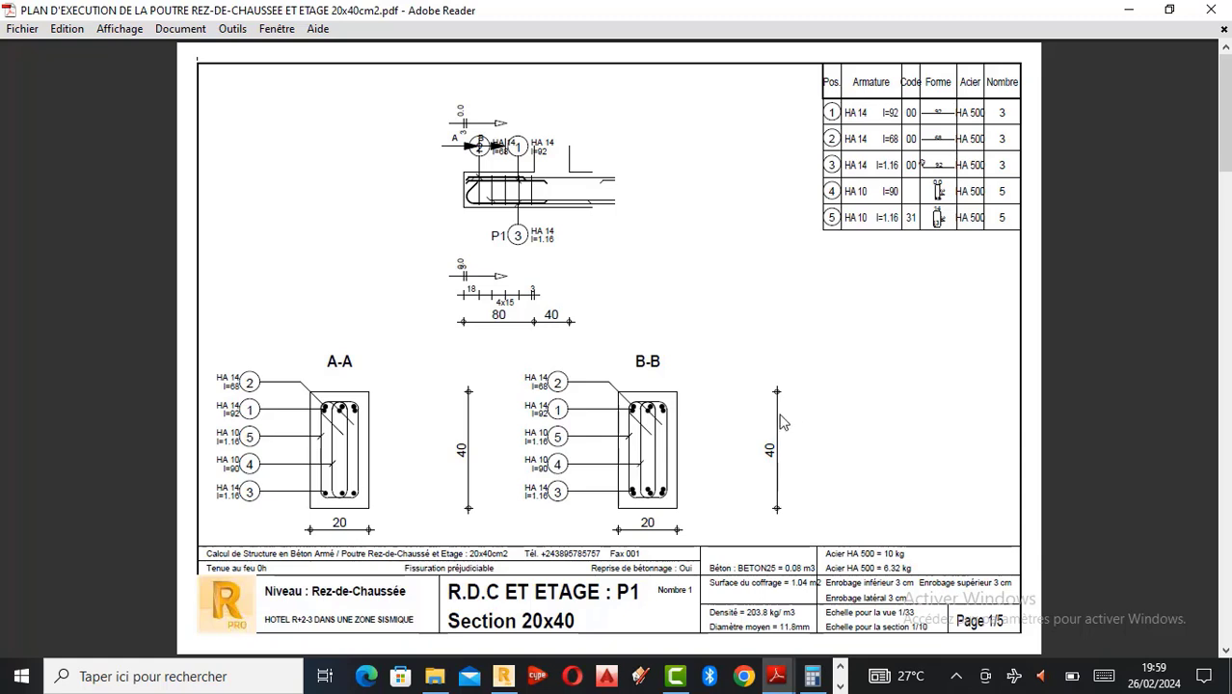
Switch back to Robot Structural Analysis and locate the ground-floor and upper-storey beams on the building's facades.
click(503, 676)
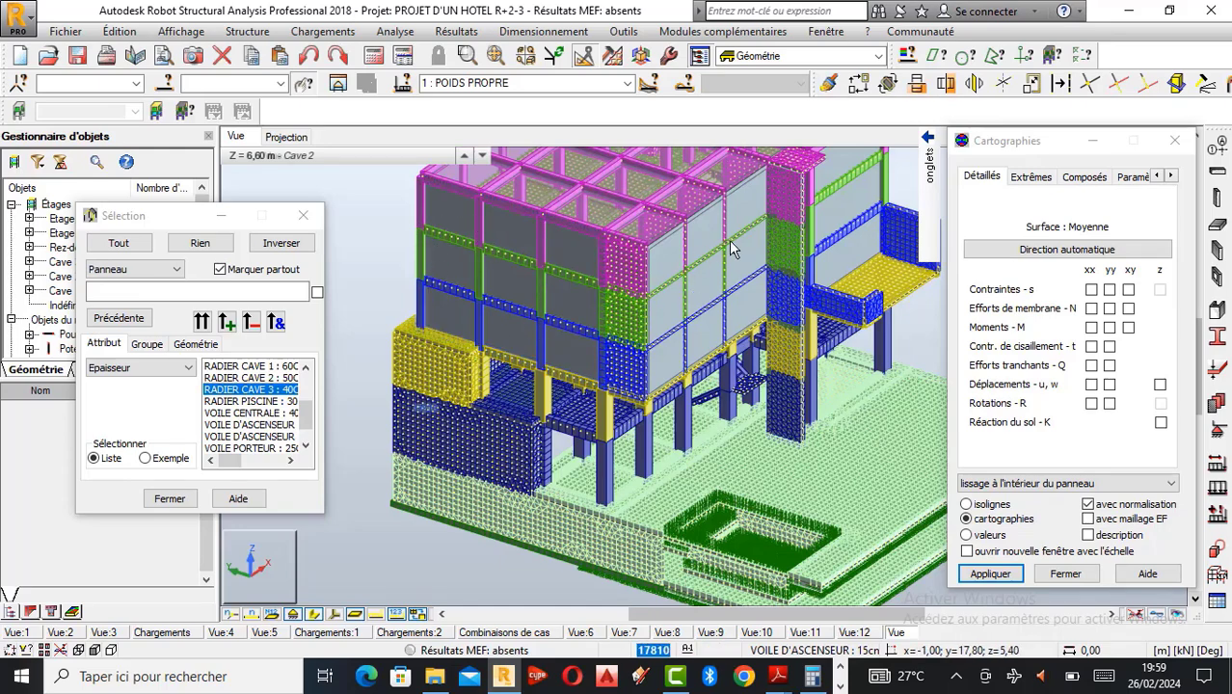
scroll(730, 249, down, 2)
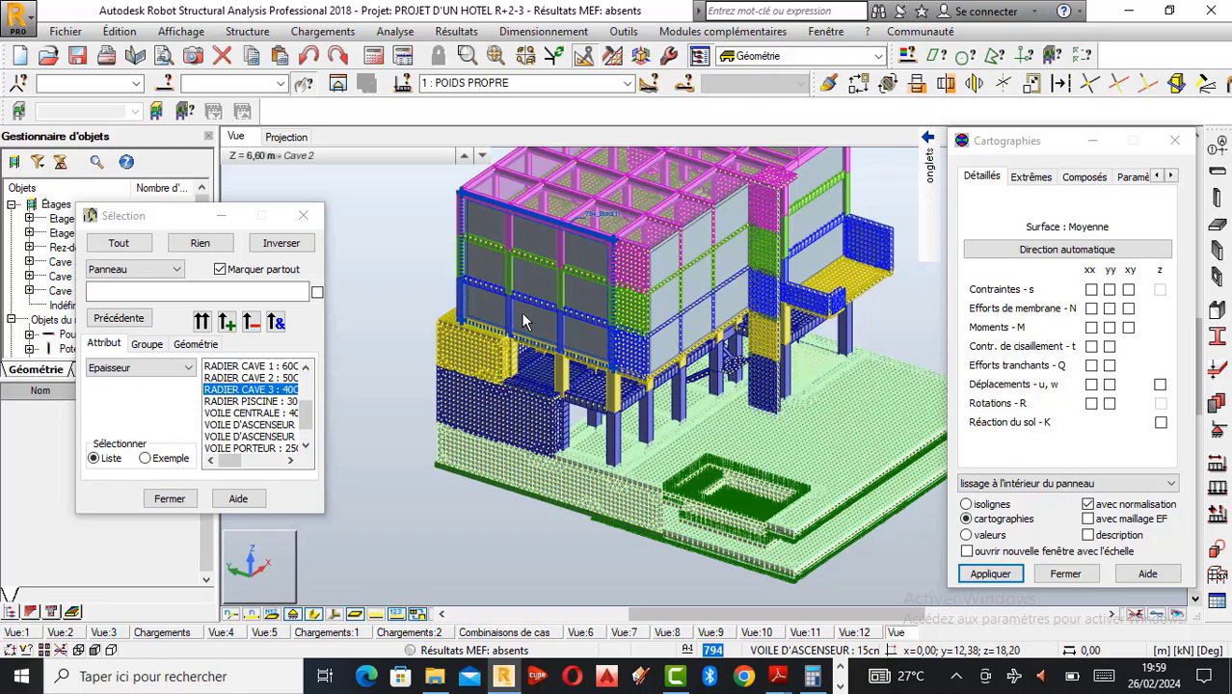
scroll(518, 316, up, 1)
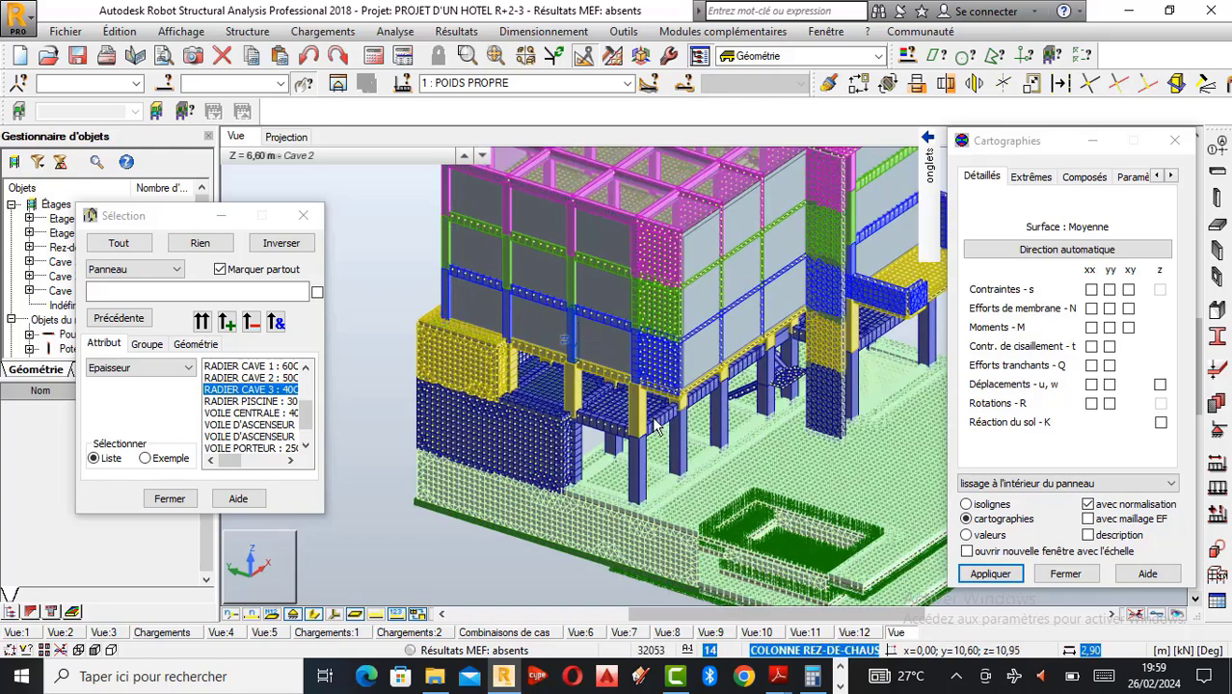
mouse_move(776, 675)
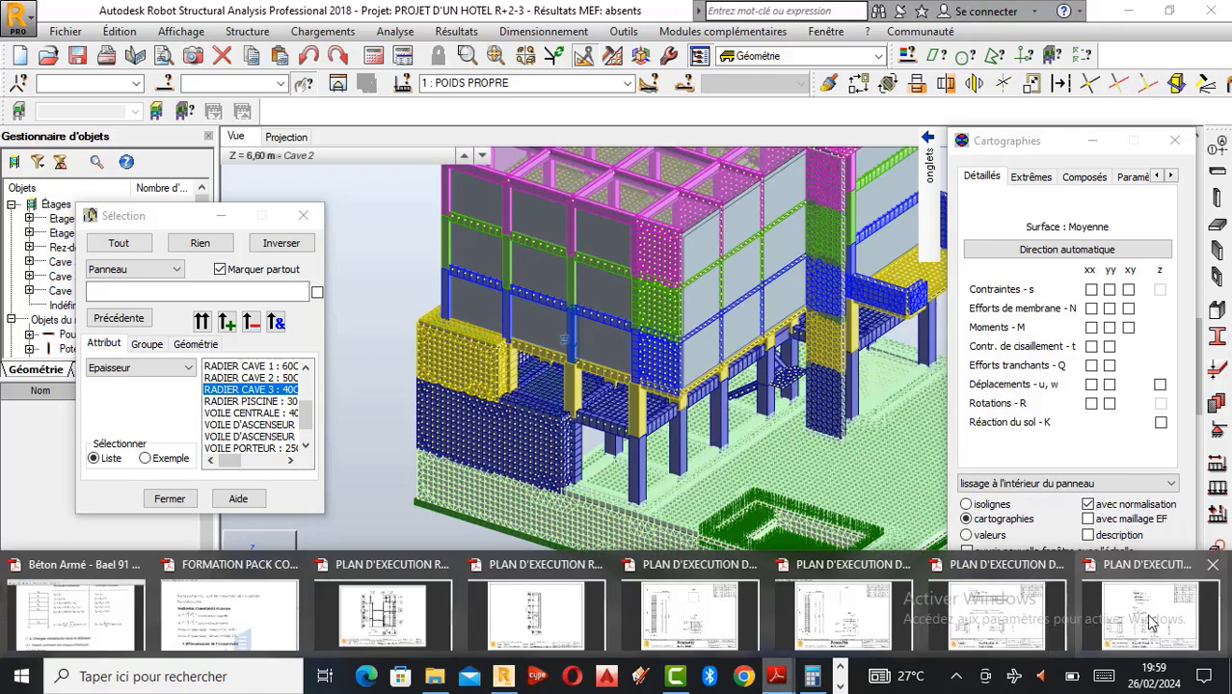
mouse_move(1147, 612)
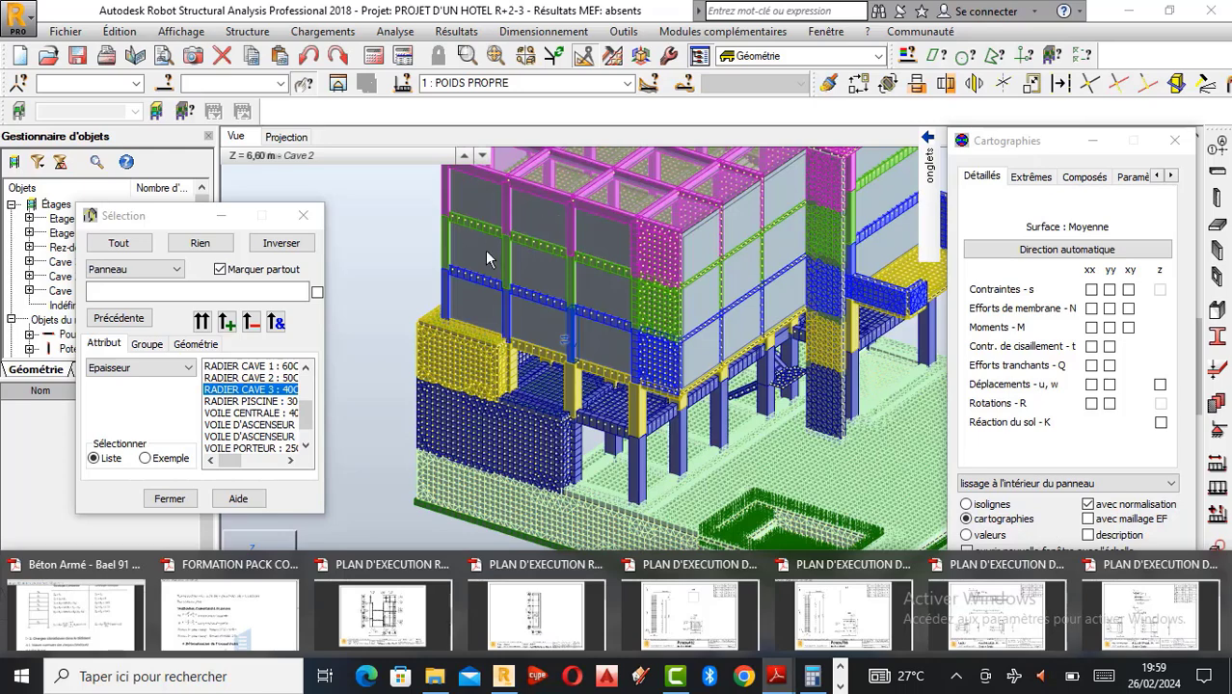
drag(436, 369, 507, 215)
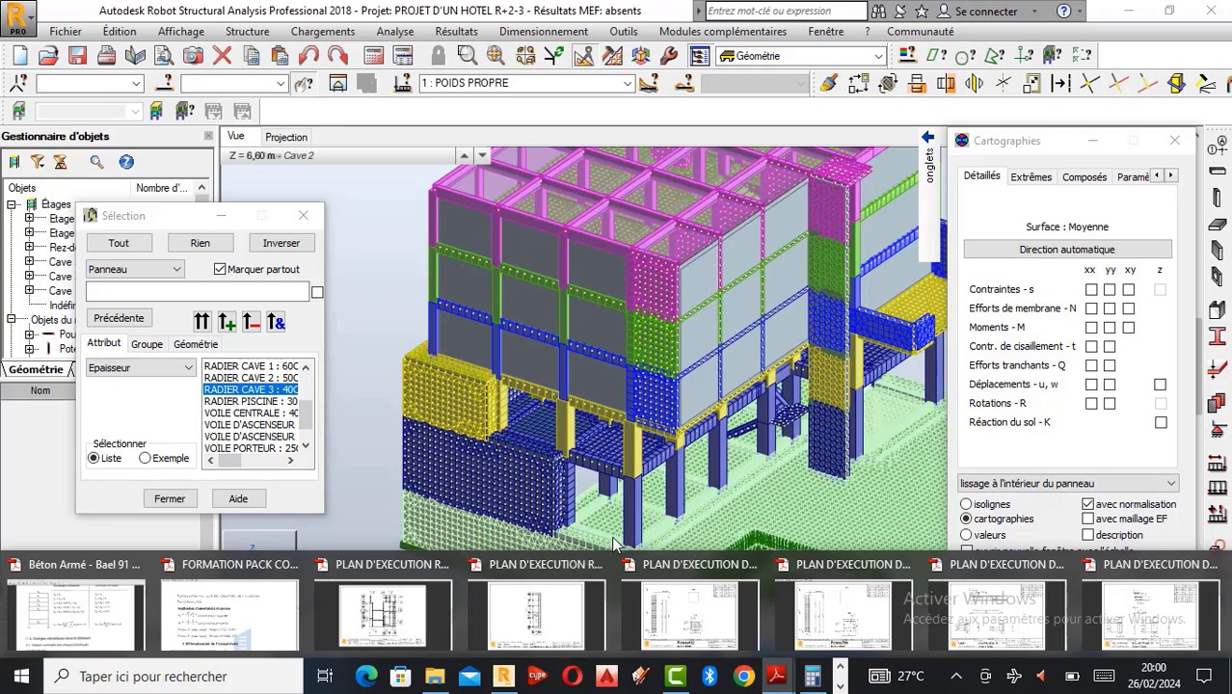
Open the PDF "PLAN D'EXECUTION DALLE CAVE 20cm" from the execution plans folder, calculate 50 - 20 in Calculator, and return to the plan.
click(441, 681)
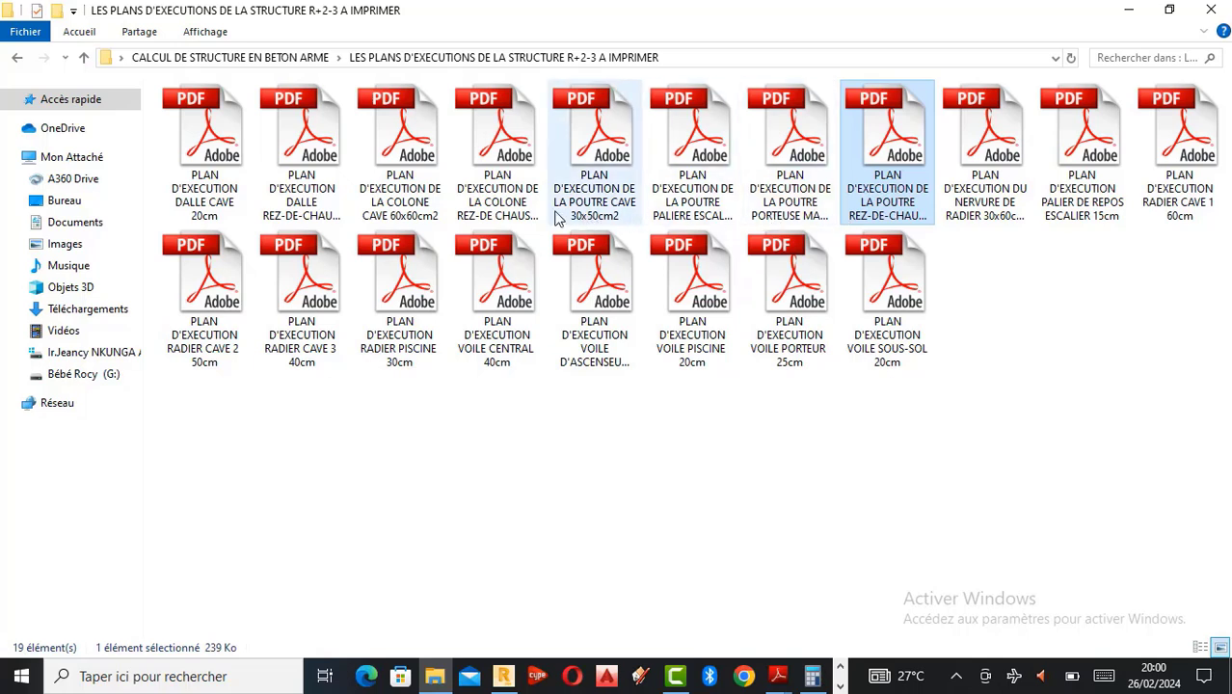
double_click(207, 173)
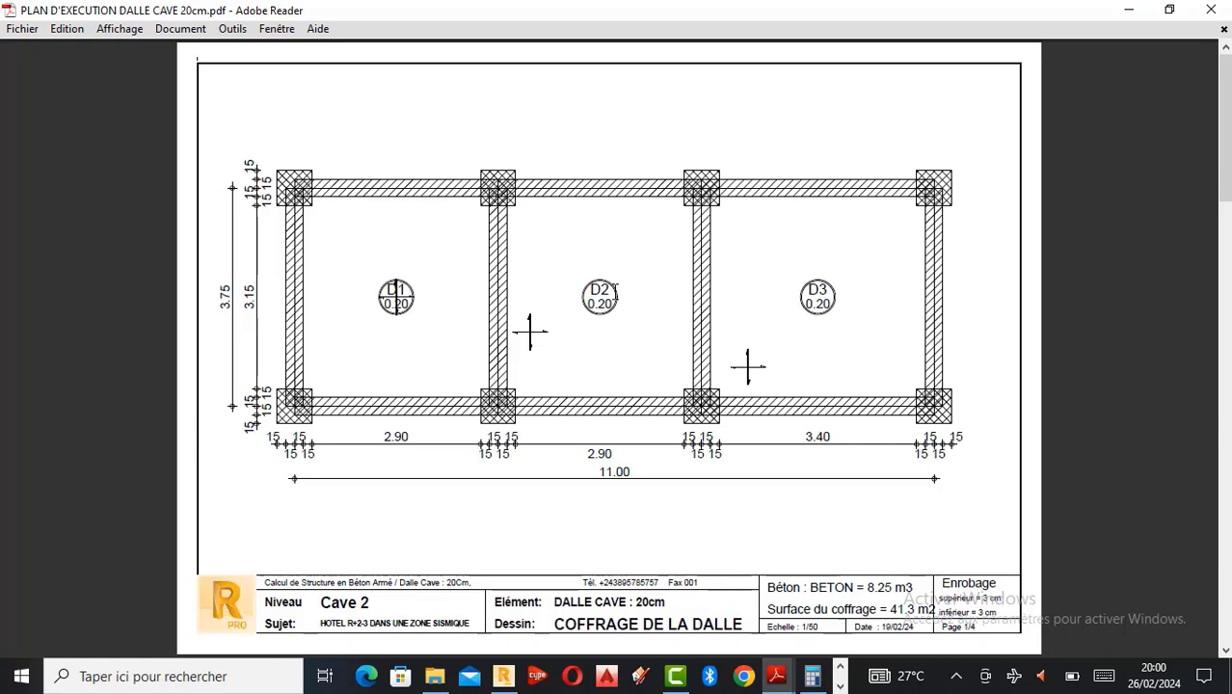
click(822, 685)
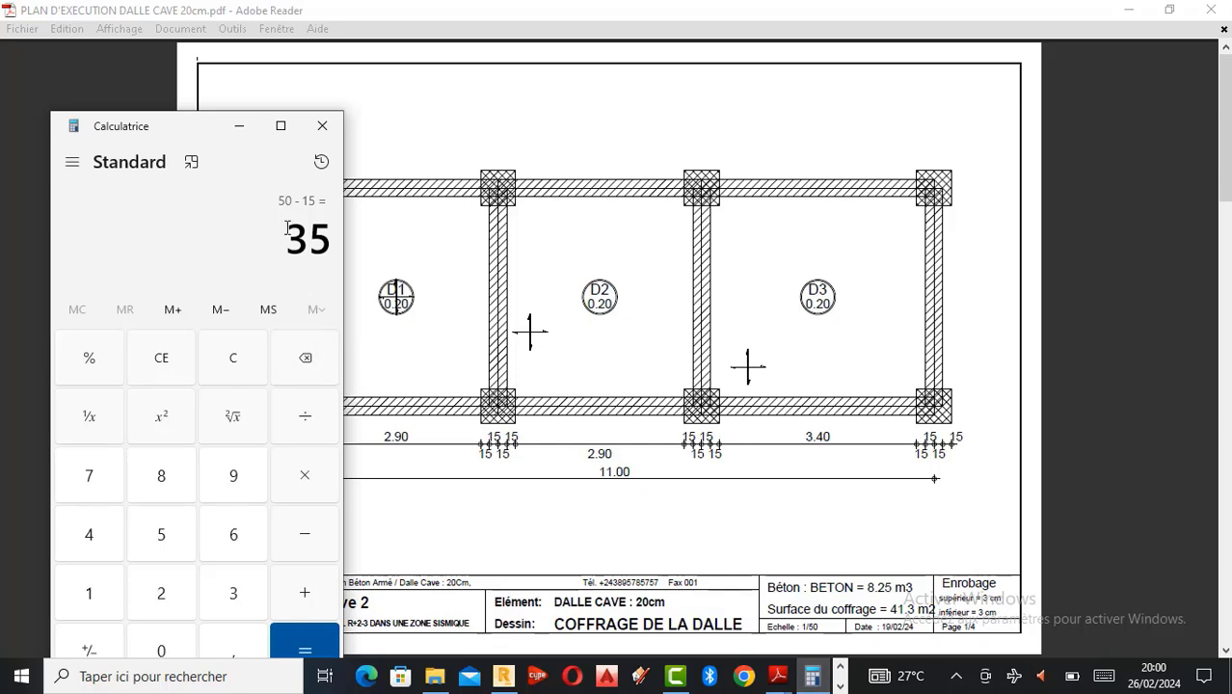
click(257, 366)
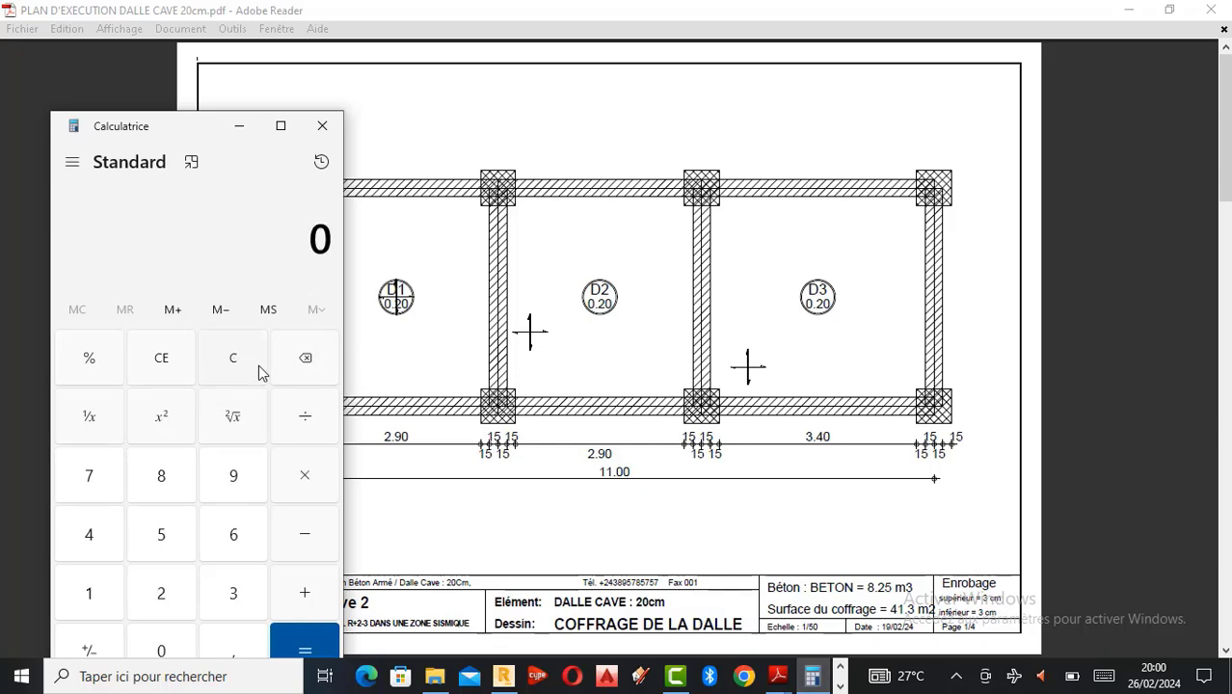
click(169, 537)
click(173, 642)
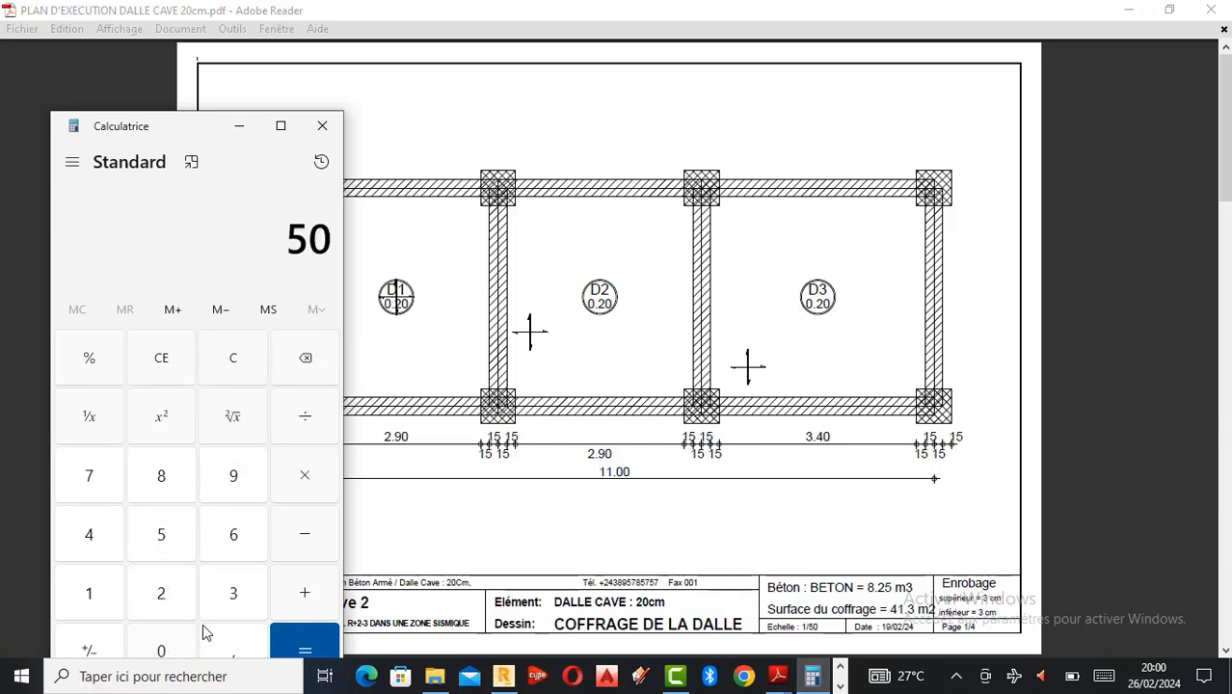
click(318, 537)
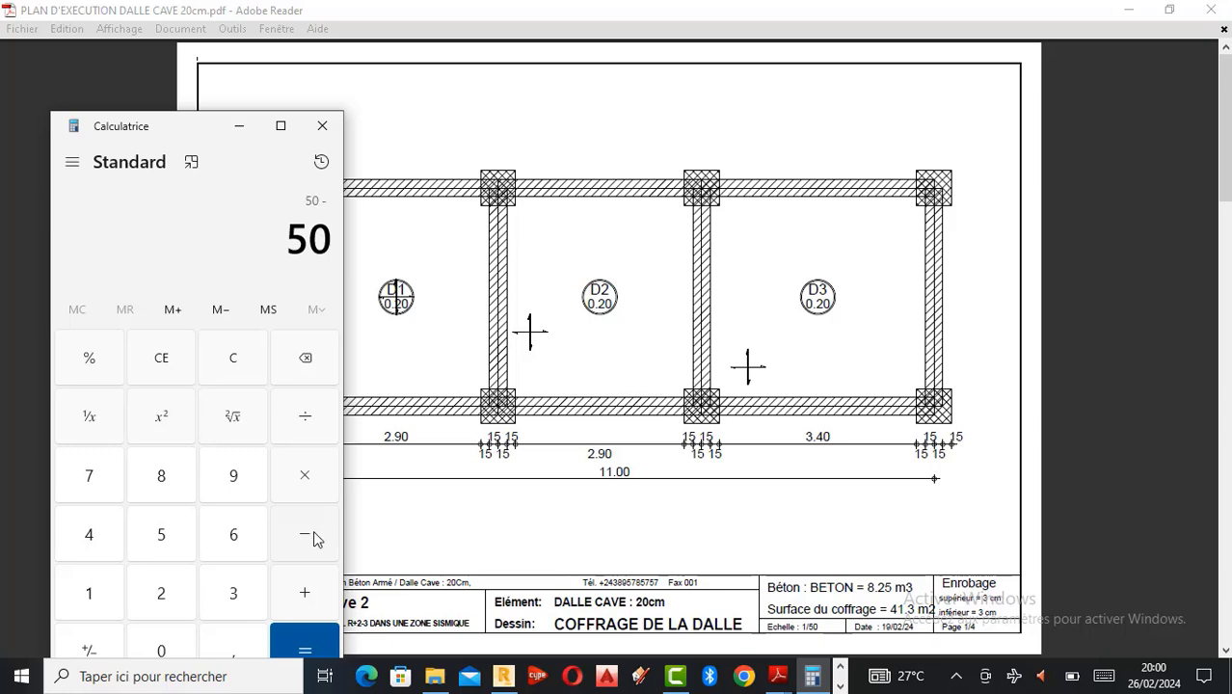
click(157, 591)
click(162, 651)
click(318, 648)
click(1123, 305)
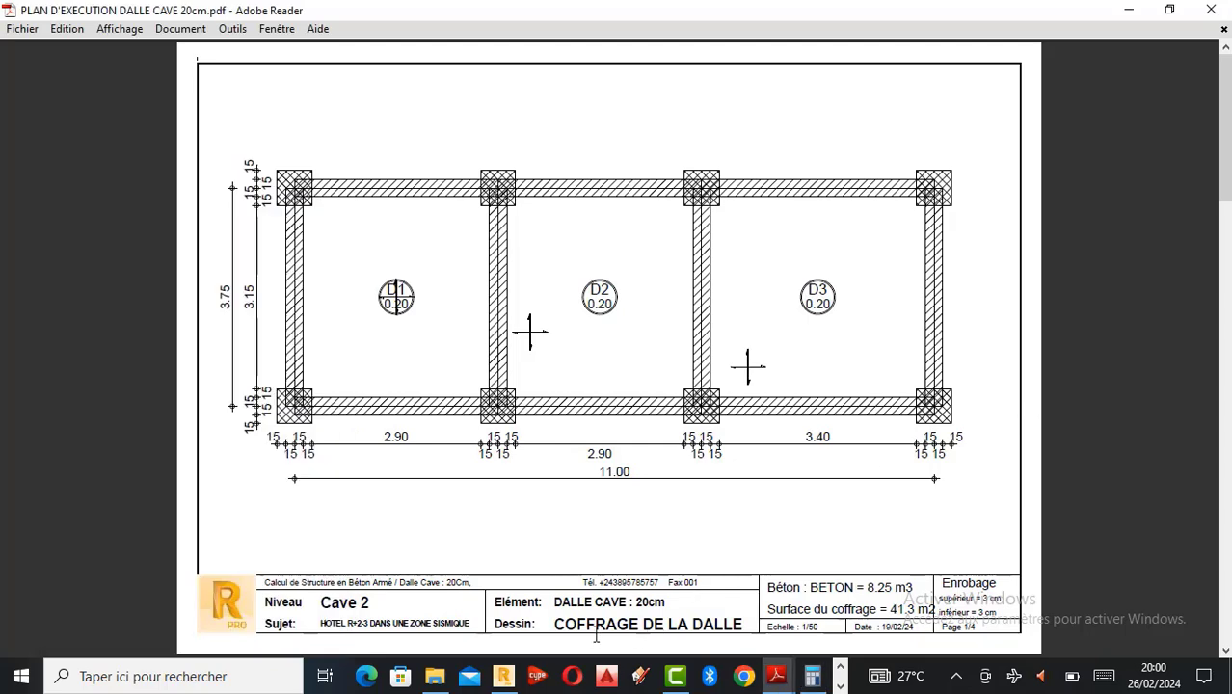
Switch back to Robot Structural Analysis and examine the cave slab between its beams, the nearby staircase and the supporting columns.
click(502, 676)
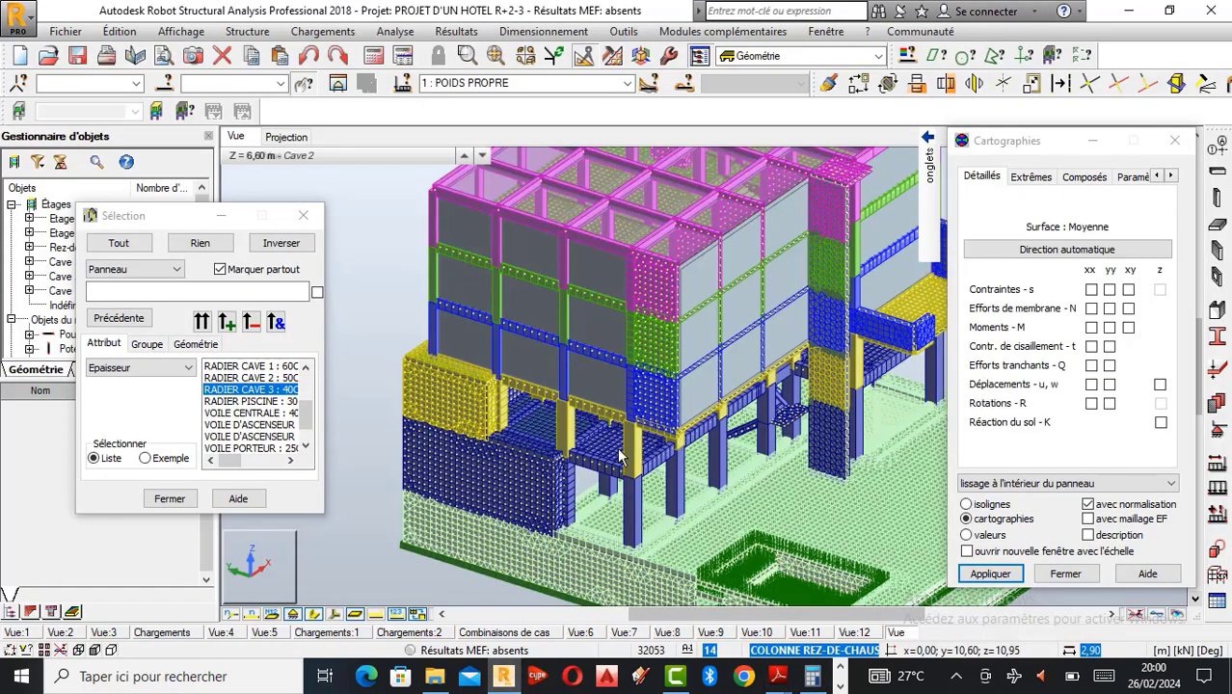
scroll(762, 424, up, 1)
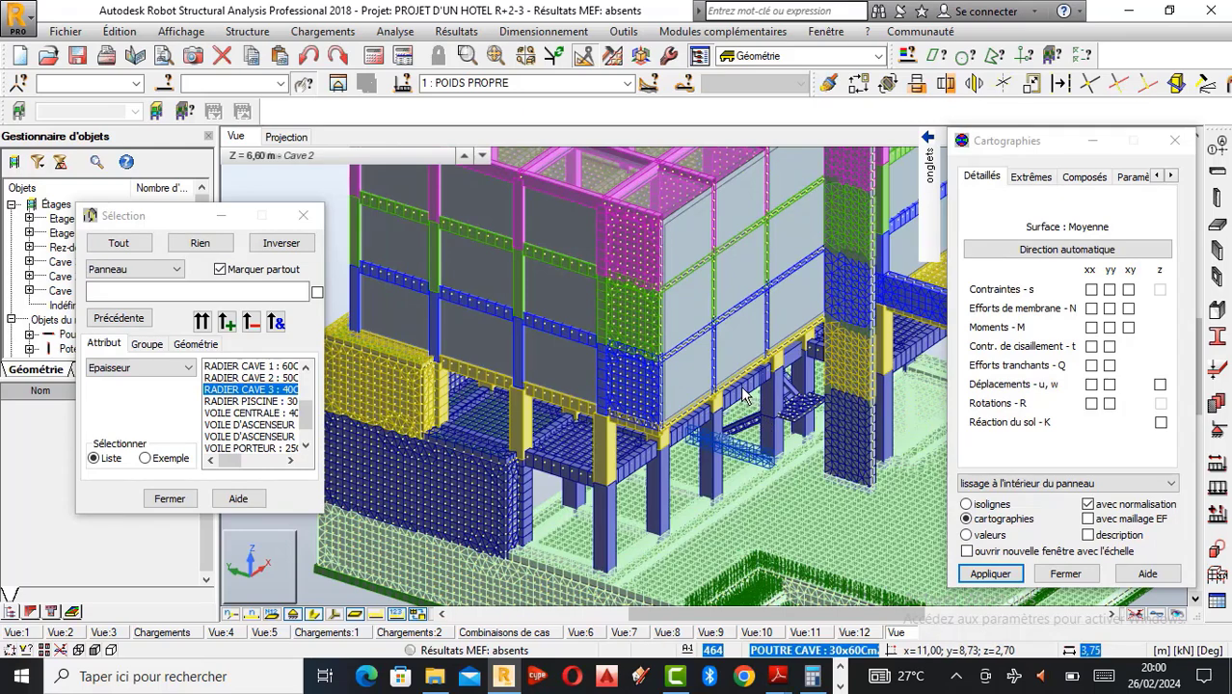
scroll(743, 395, up, 1)
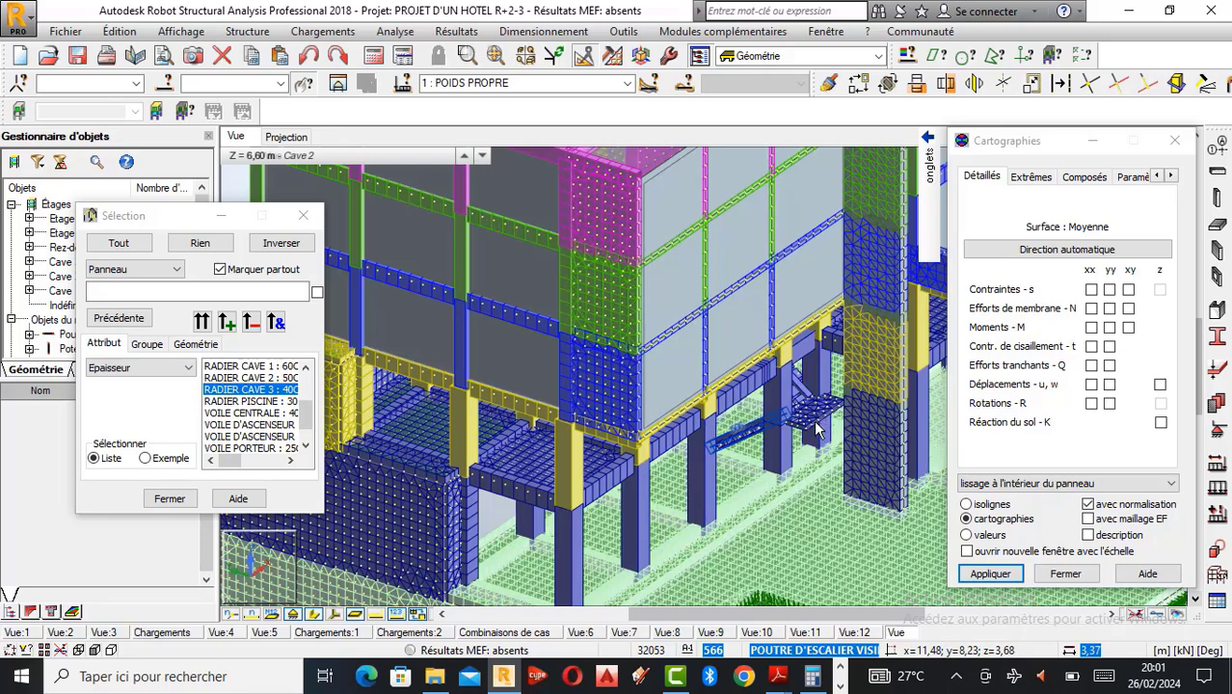
scroll(385, 431, up, 1)
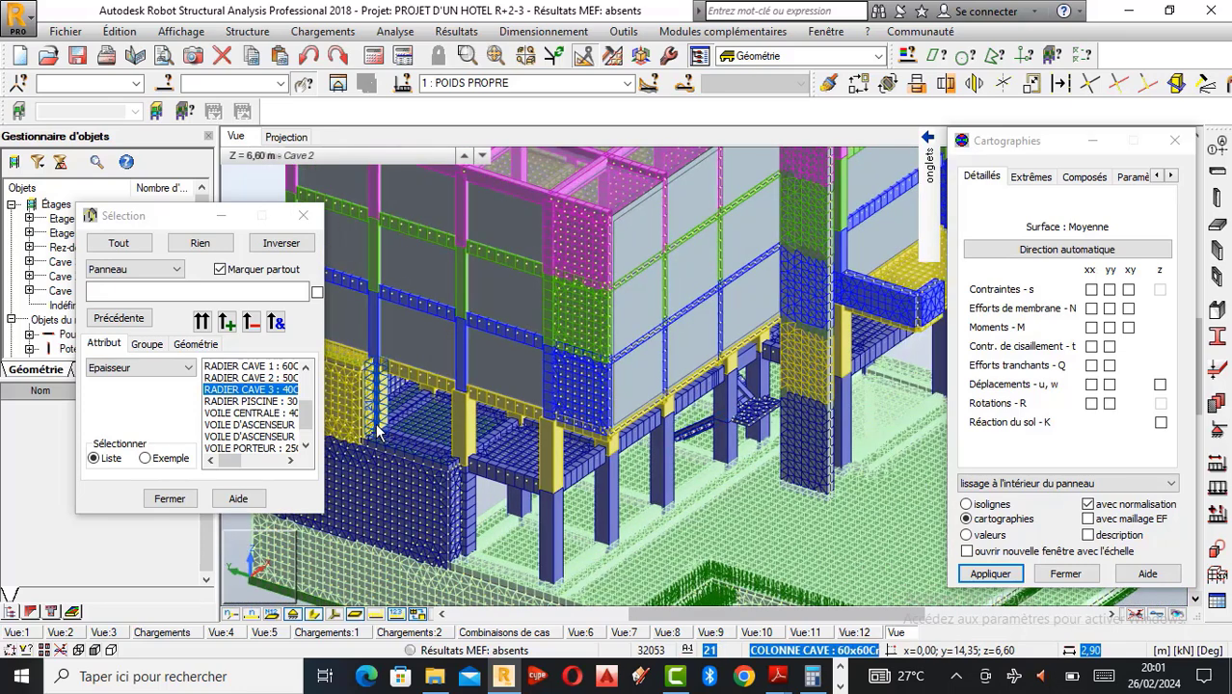
scroll(383, 429, down, 1)
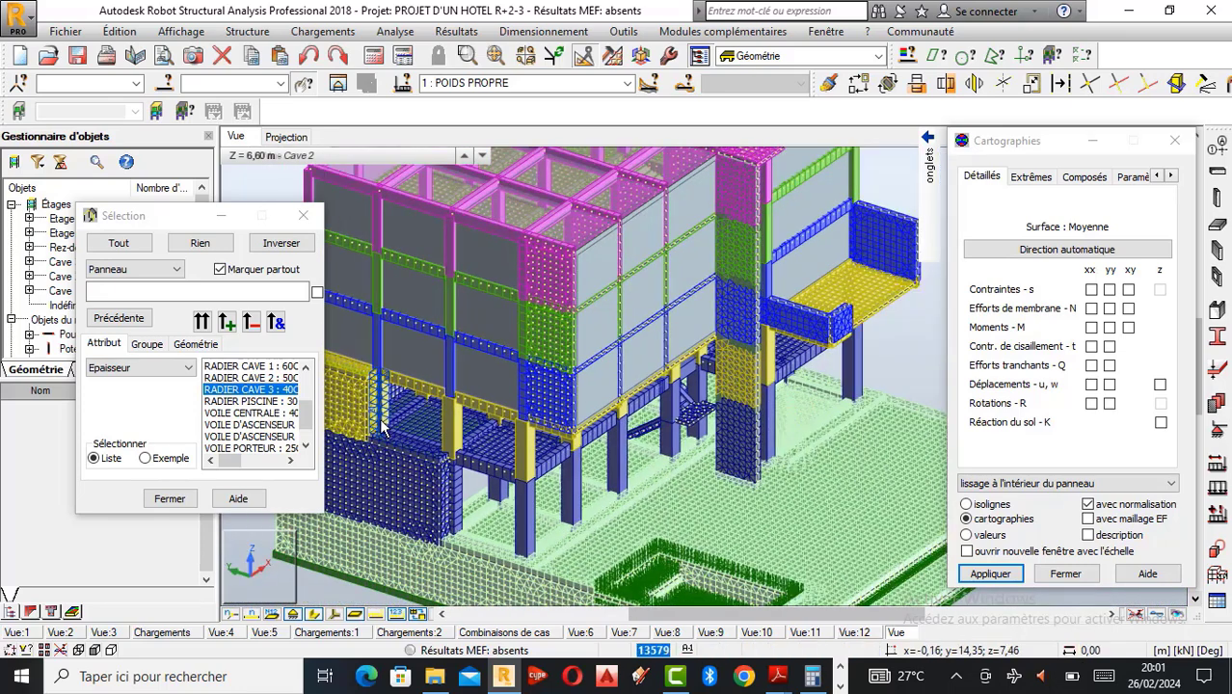
scroll(382, 429, down, 1)
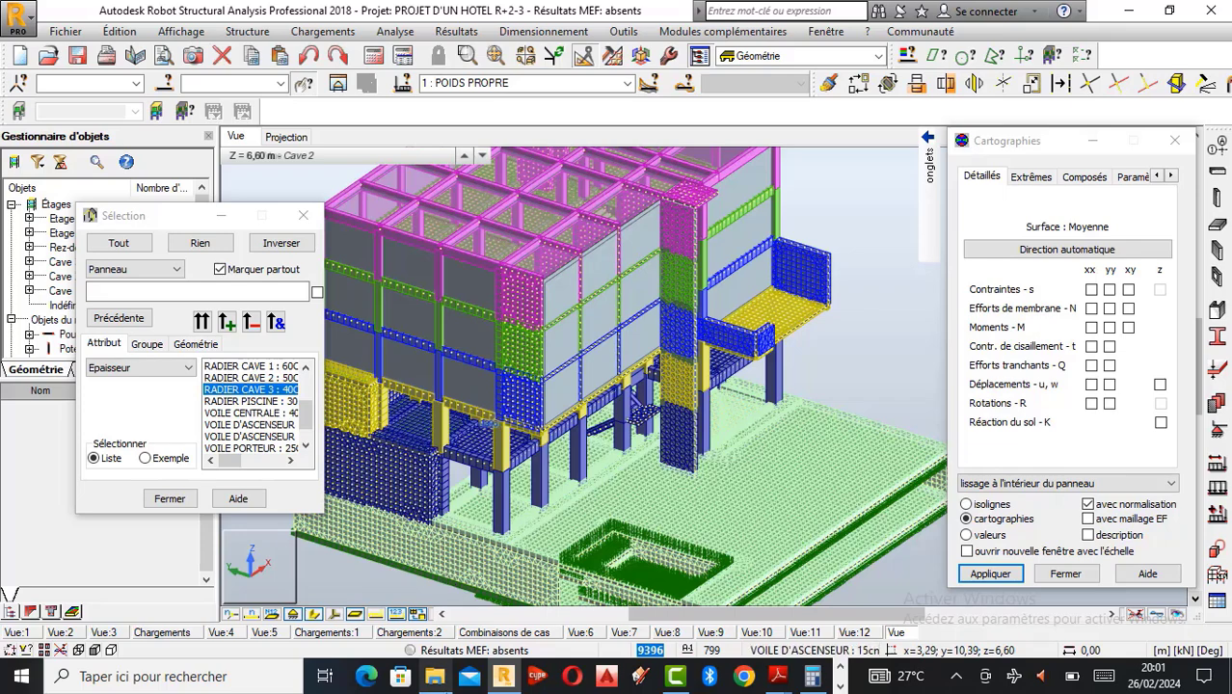
Open the PDF "PLAN D'EXECUTION DALLE REZ-DE-CHAUSSEE ET ETAGE 15cm" from the execution plans folder.
click(434, 676)
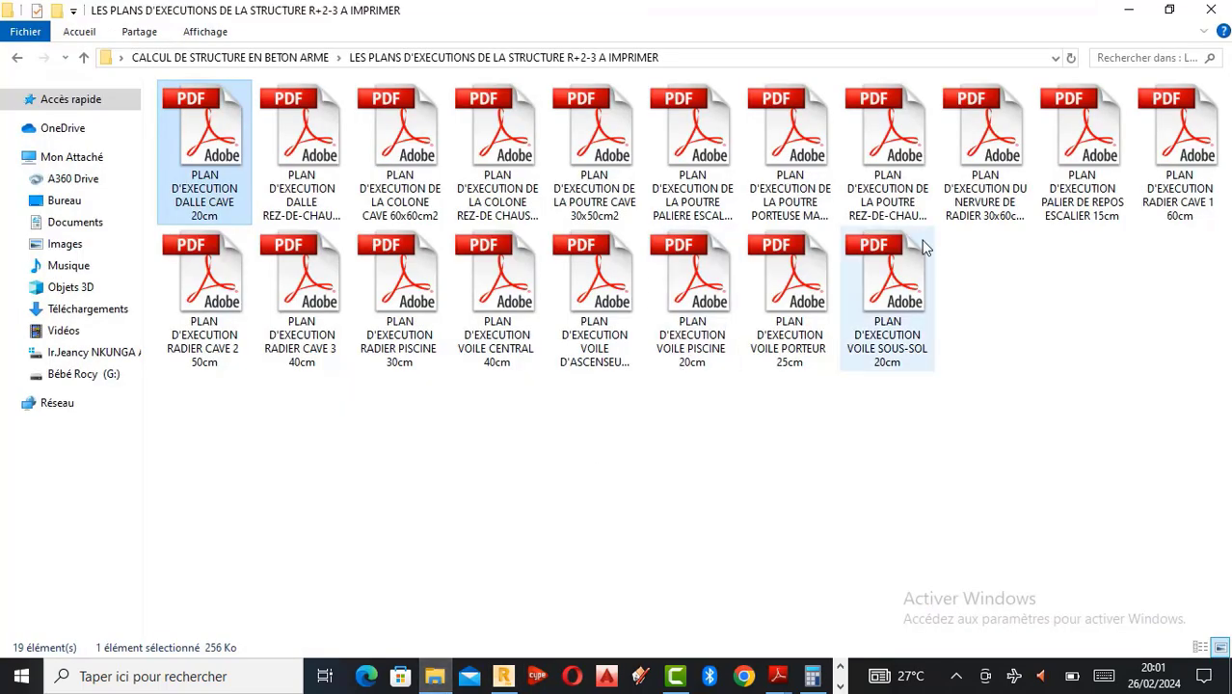
click(319, 172)
double_click(319, 172)
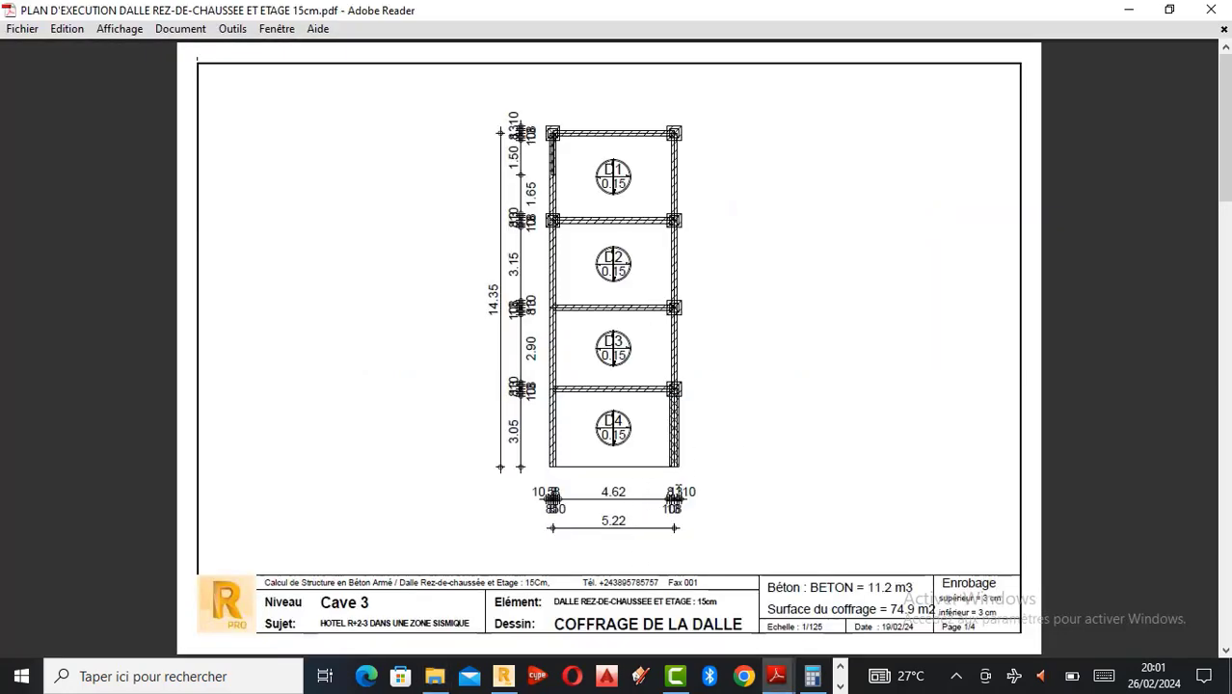
Return to the 20 cm cave slab PDF and review its formwork plan, lower reinforcement and bar schedule.
click(776, 676)
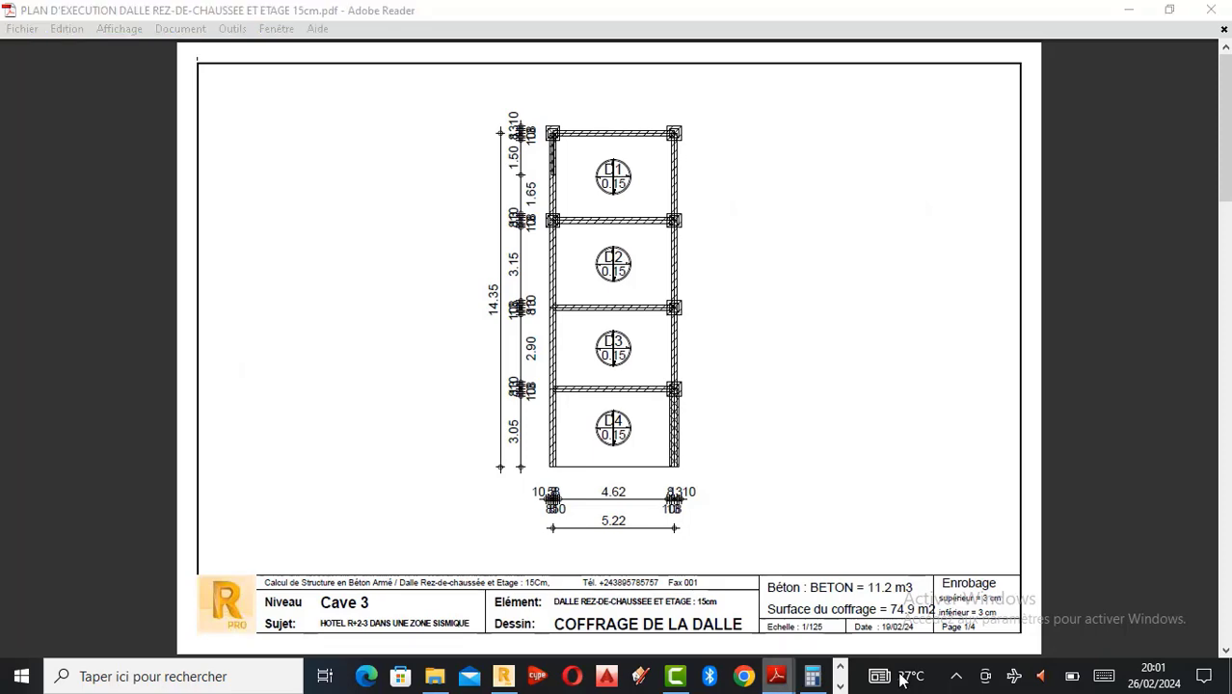
click(1046, 597)
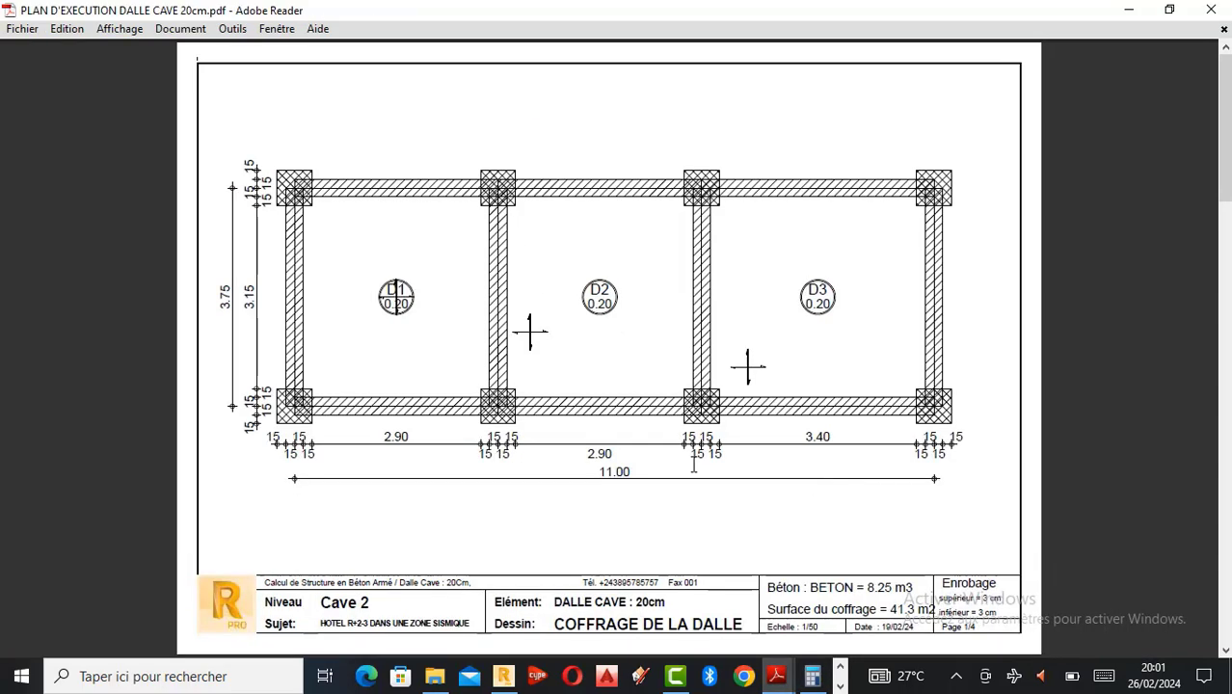
scroll(694, 467, down, 2)
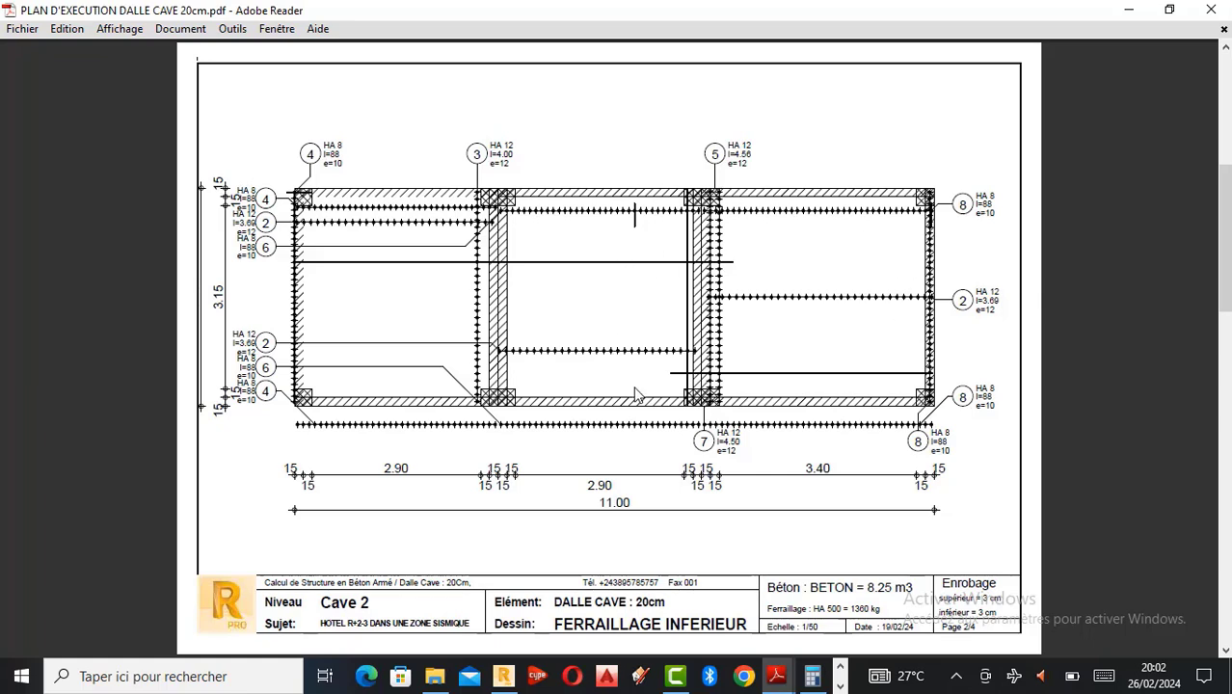
ctrl+scroll(654, 369, up, 1)
scroll(554, 498, up, 2)
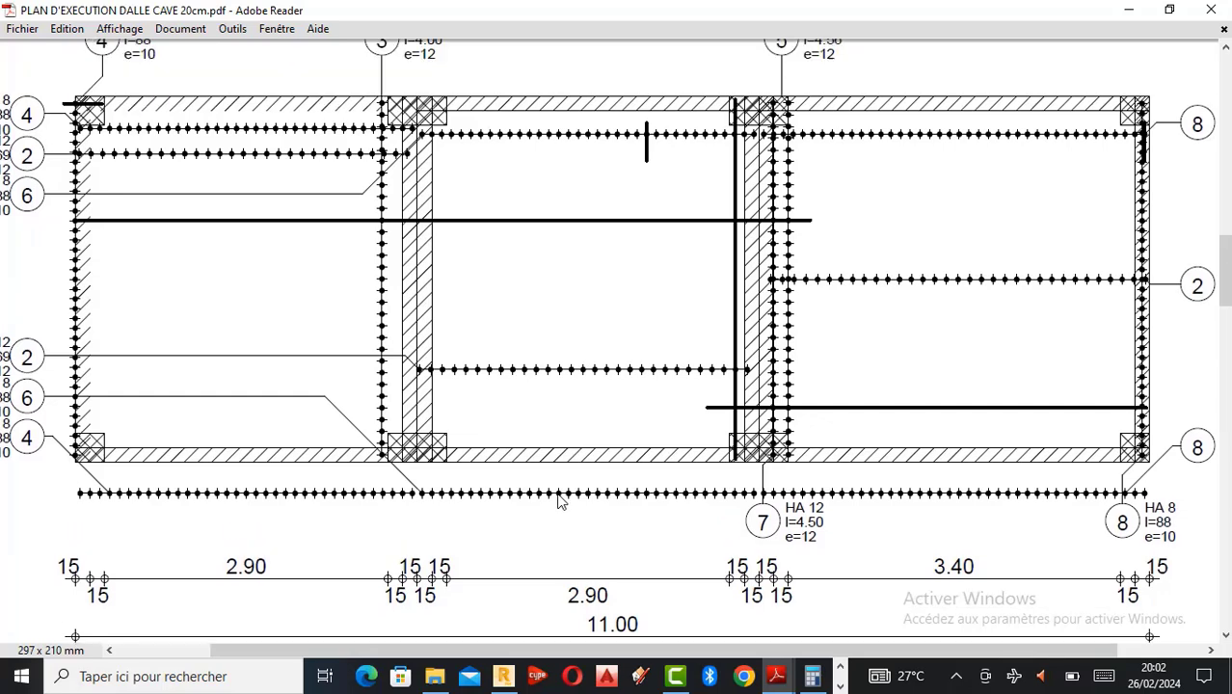
scroll(332, 522, down, 1)
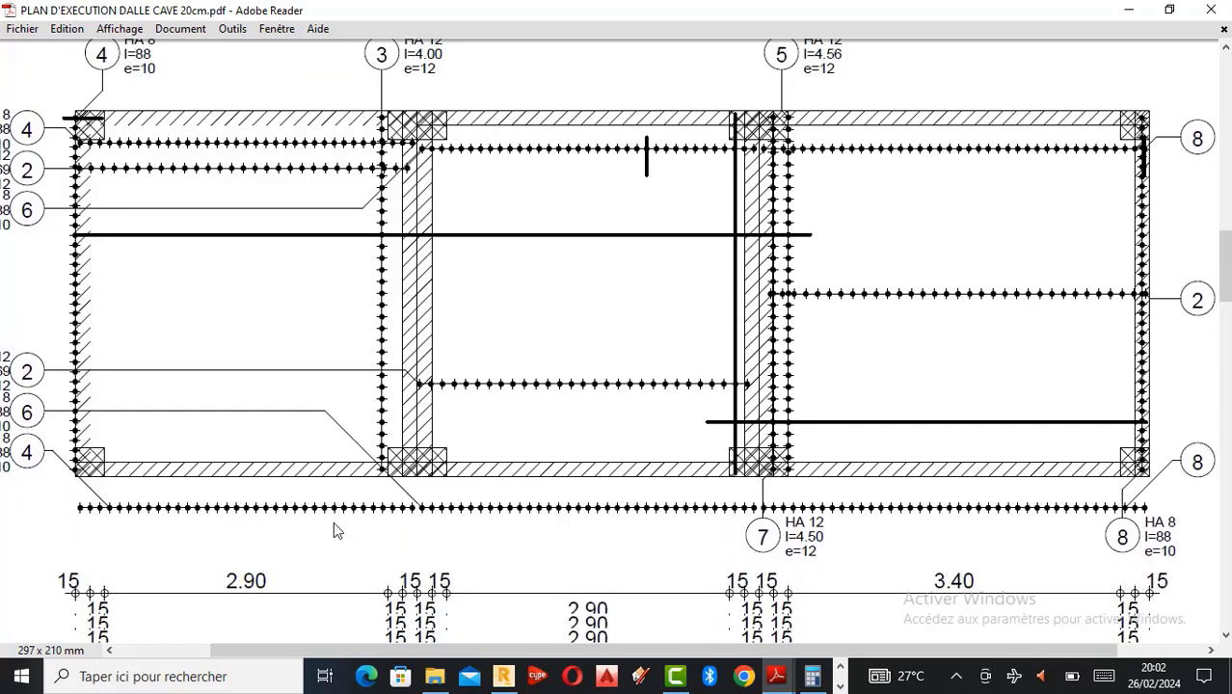
ctrl+scroll(332, 522, down, 1)
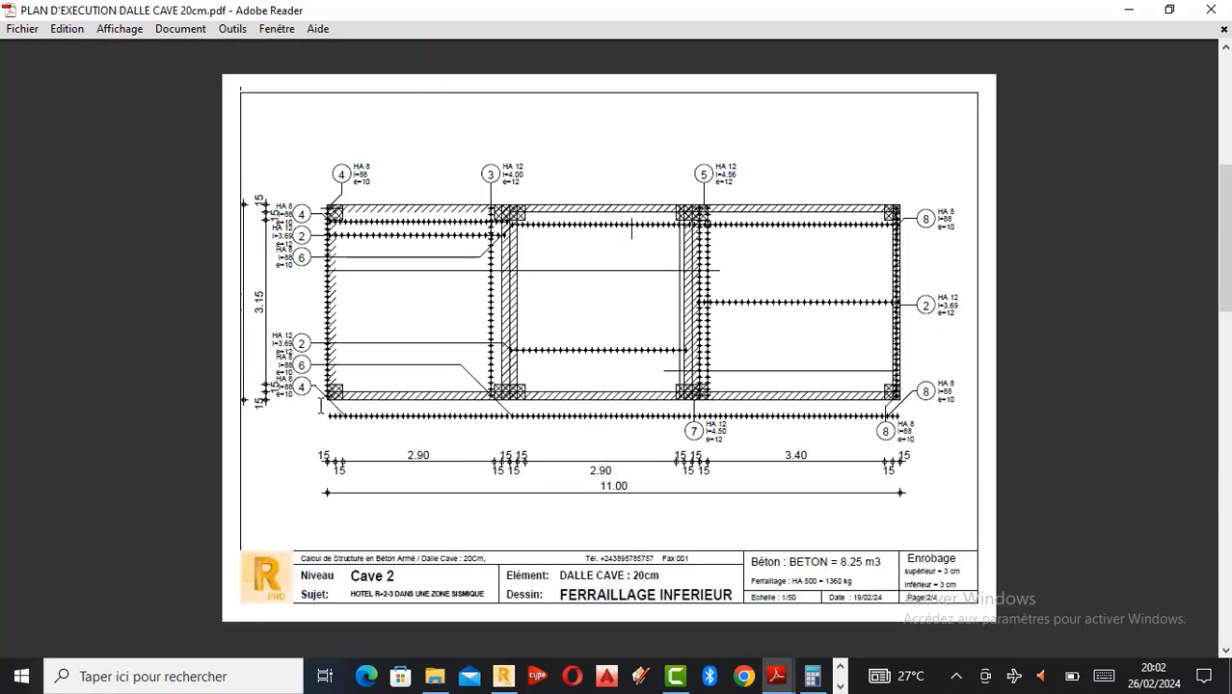
scroll(320, 405, down, 2)
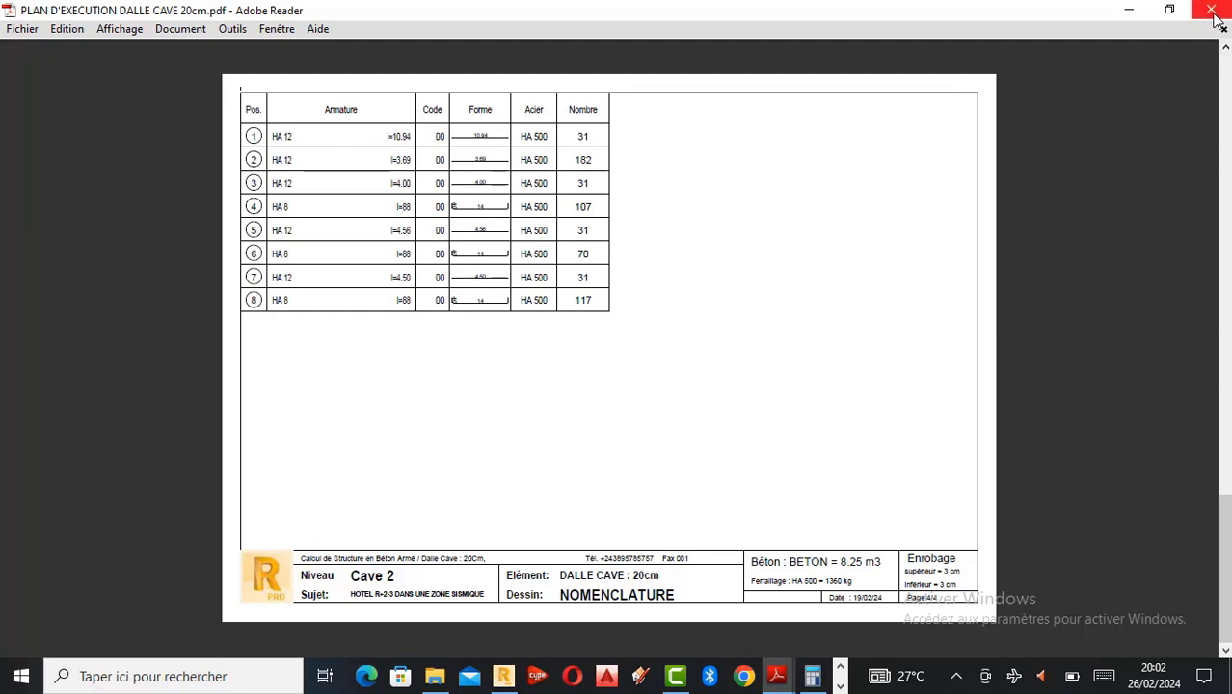
Switch to Robot Structural Analysis and view the whole 3D hotel model.
click(504, 676)
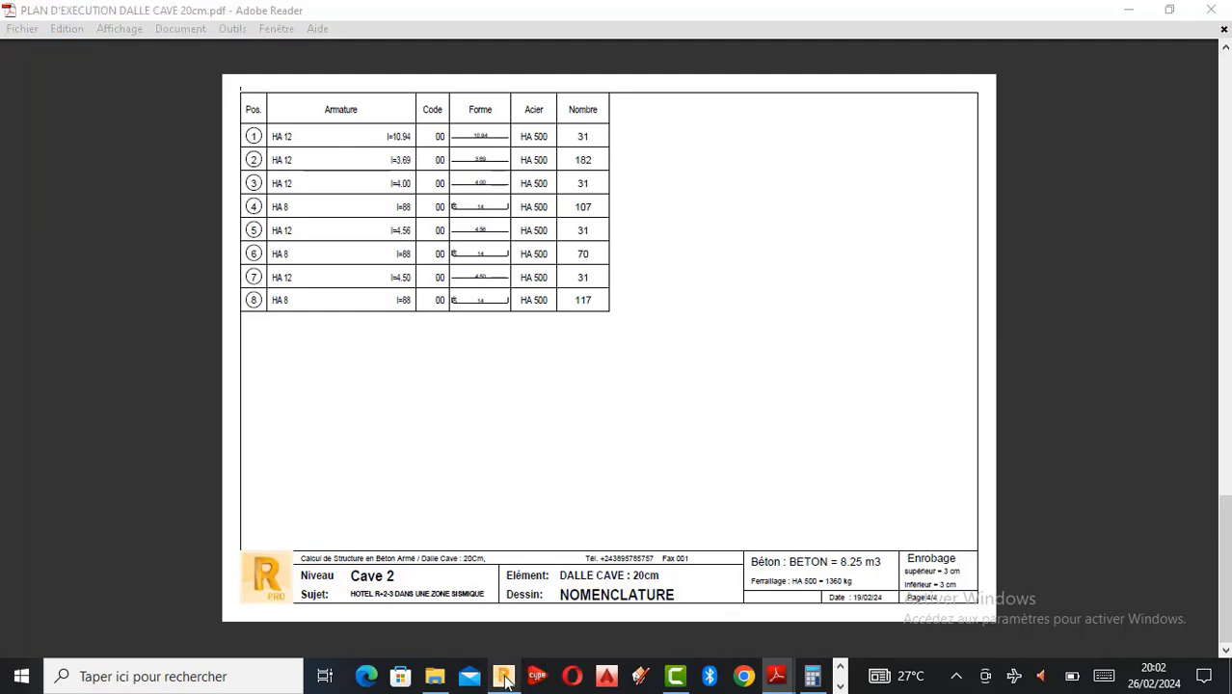
scroll(685, 316, down, 1)
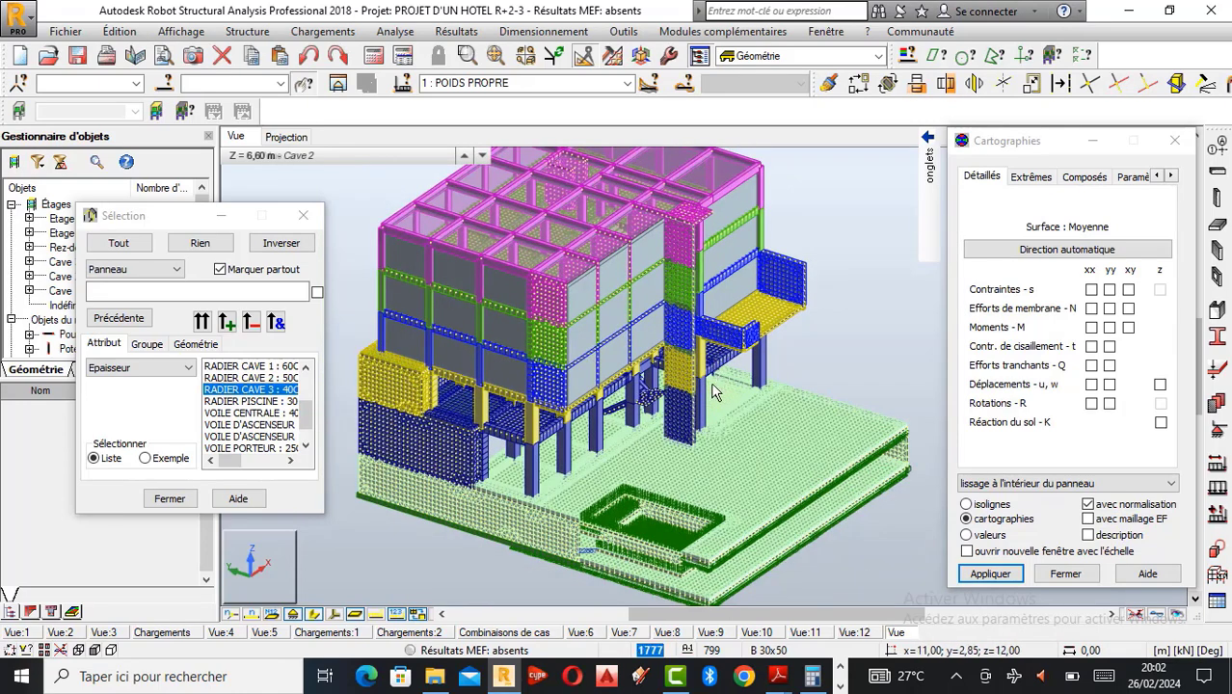
scroll(710, 382, down, 1)
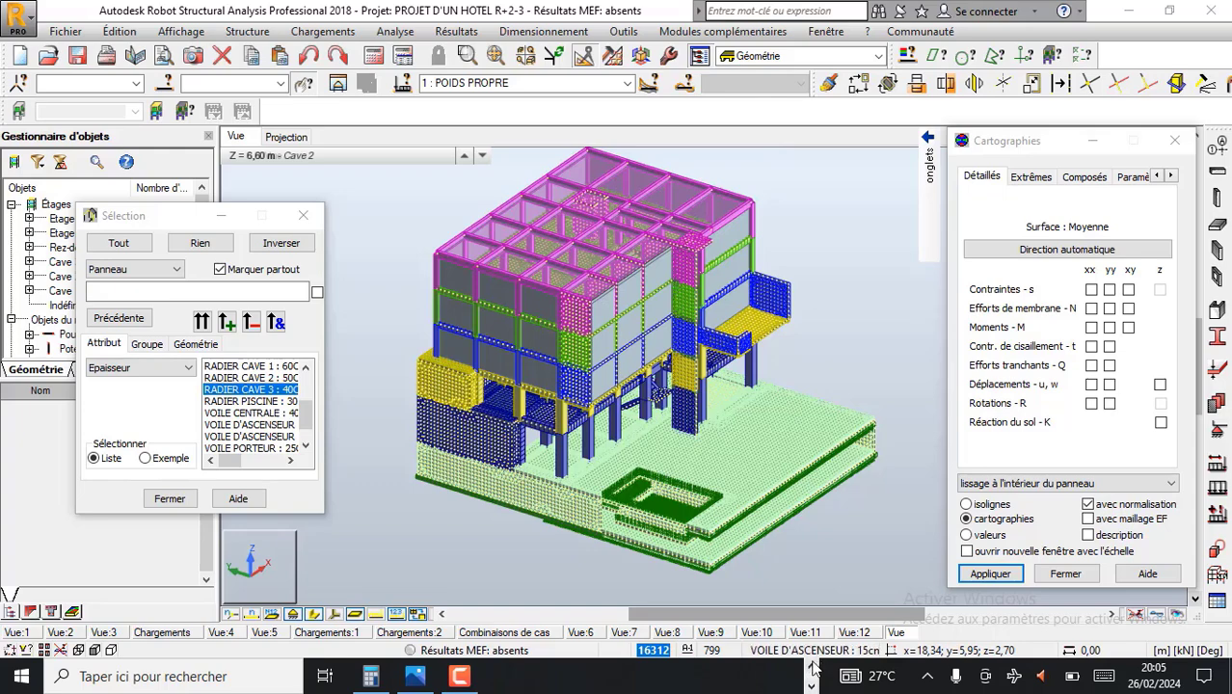
Open the architectural plan PDF "204 RDC" from the PROJET HOTEL TSINGONI folder.
mouse_move(436, 681)
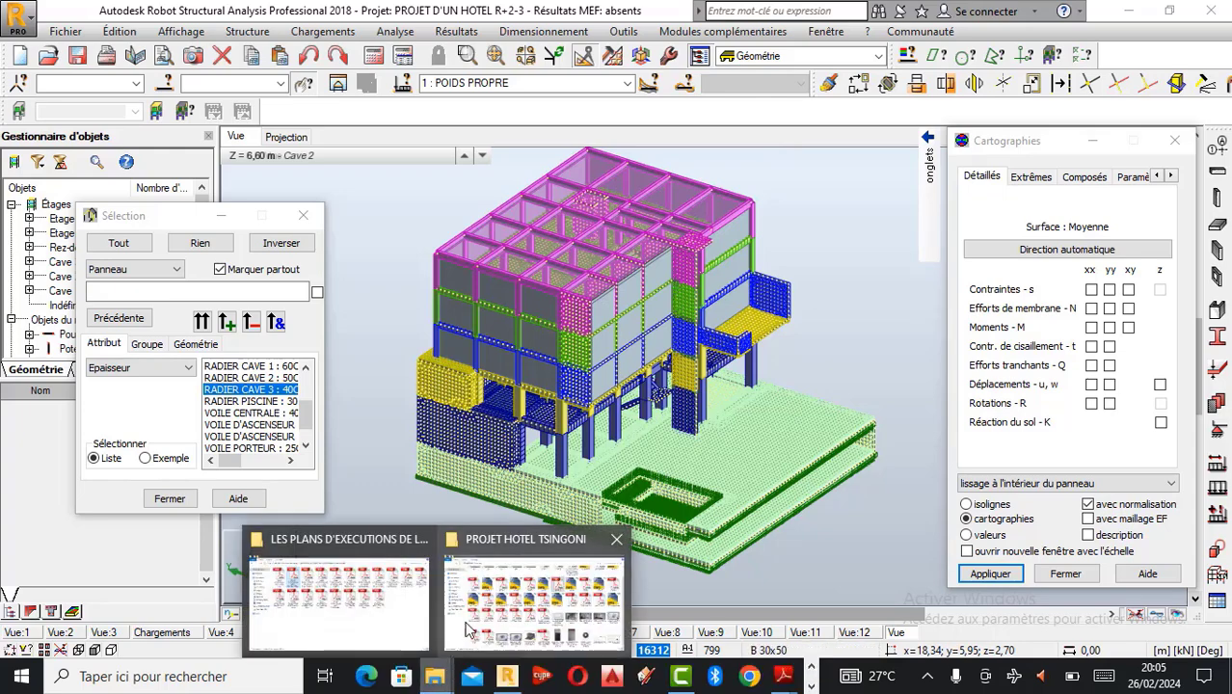
click(514, 621)
scroll(739, 416, up, 2)
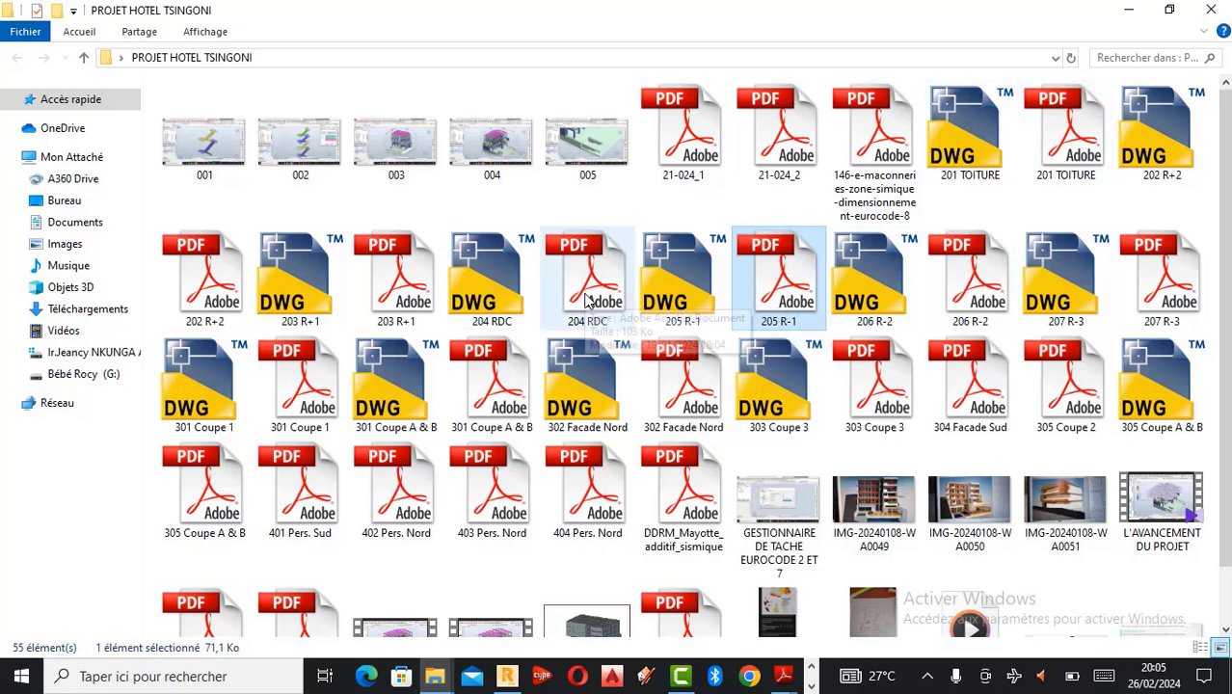
click(782, 676)
click(1167, 628)
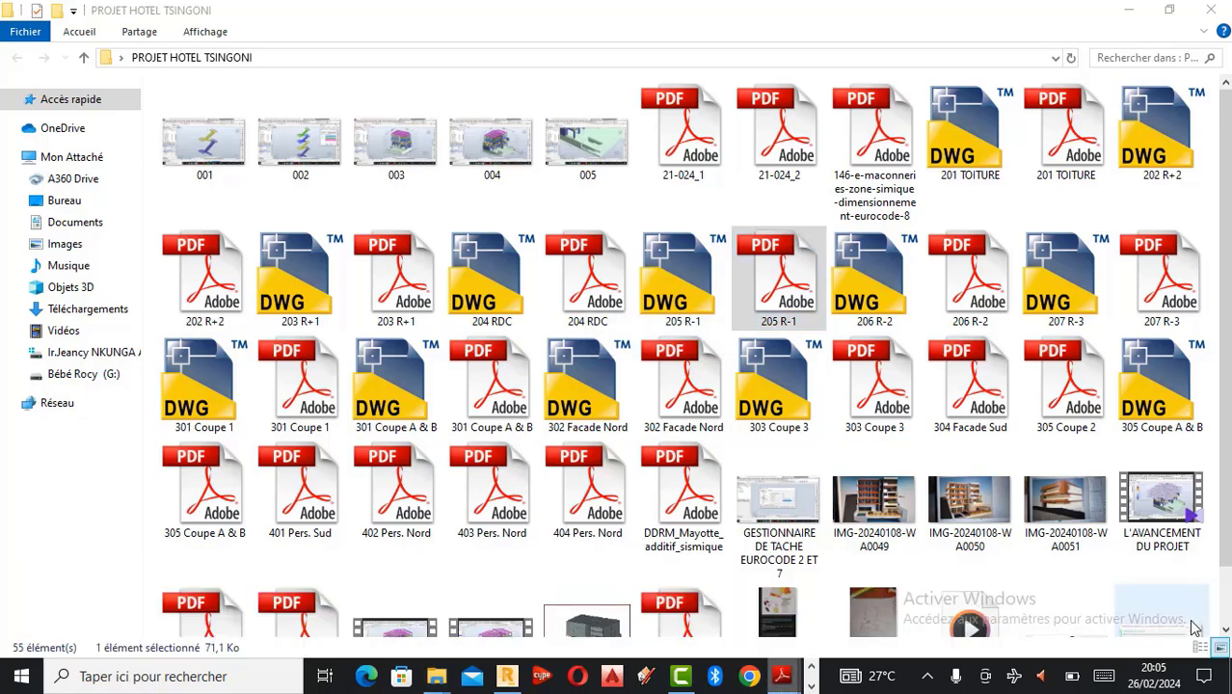
key(alt+Tab)
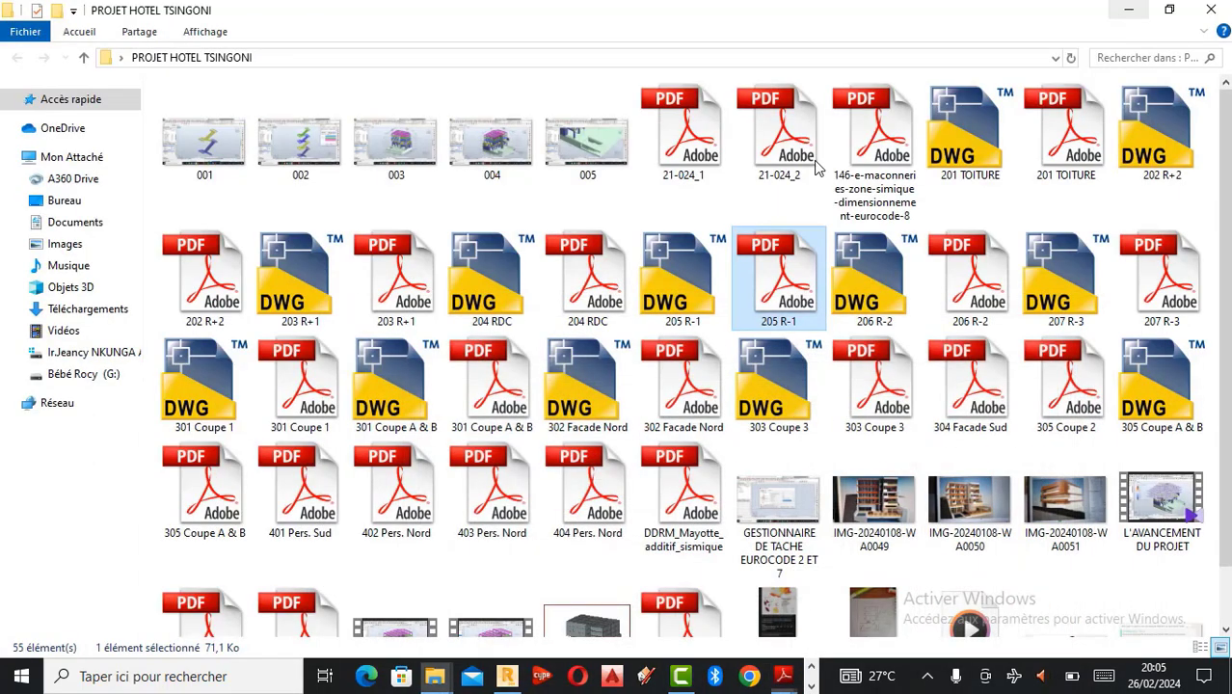
double_click(609, 276)
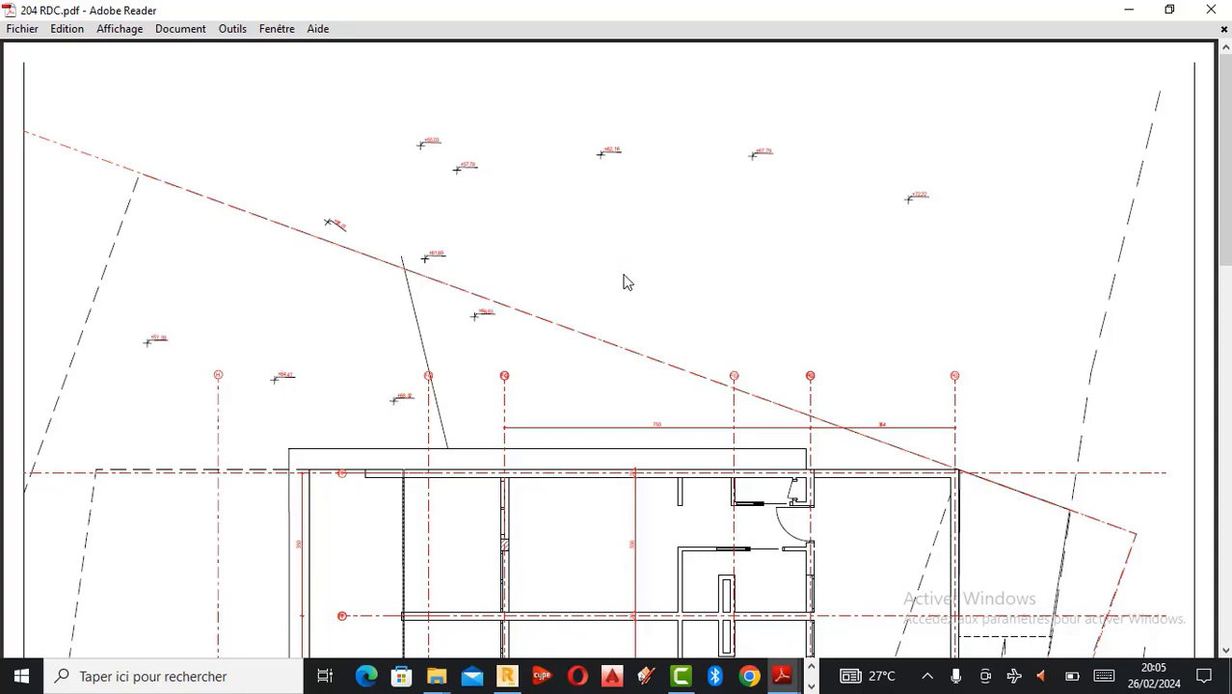
Examine the full ground-floor plan, including the rooms, partition walls, grid axes and staircase.
scroll(632, 305, down, 2)
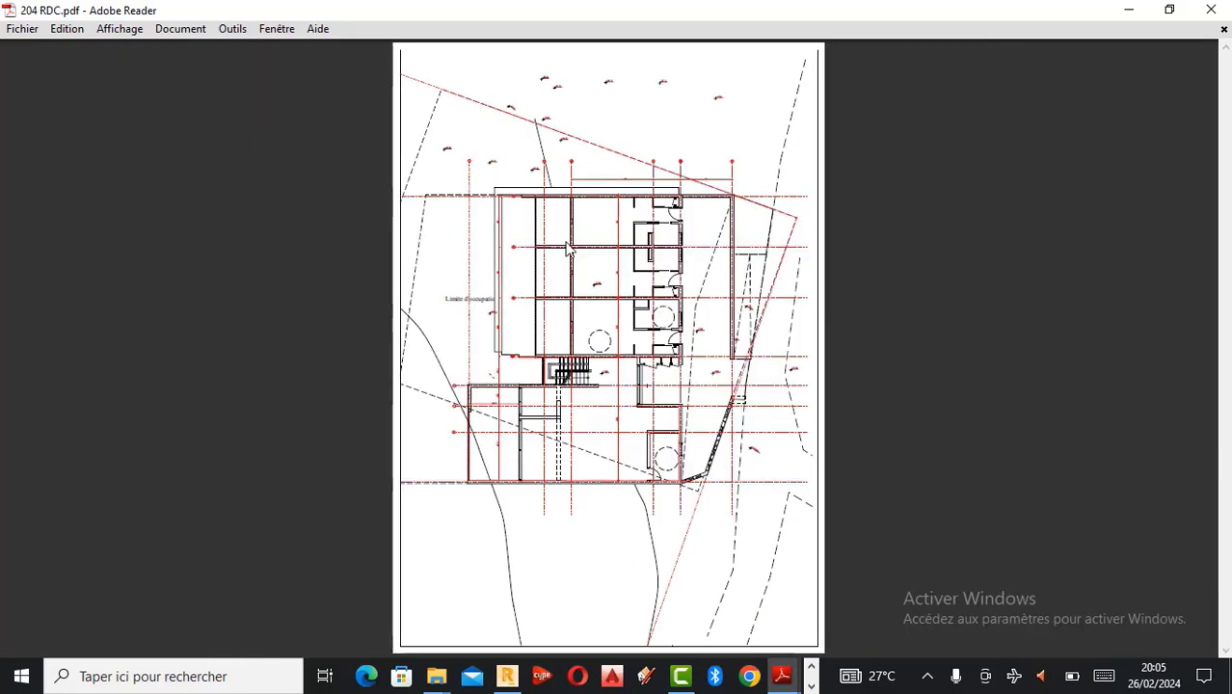
scroll(578, 273, up, 1)
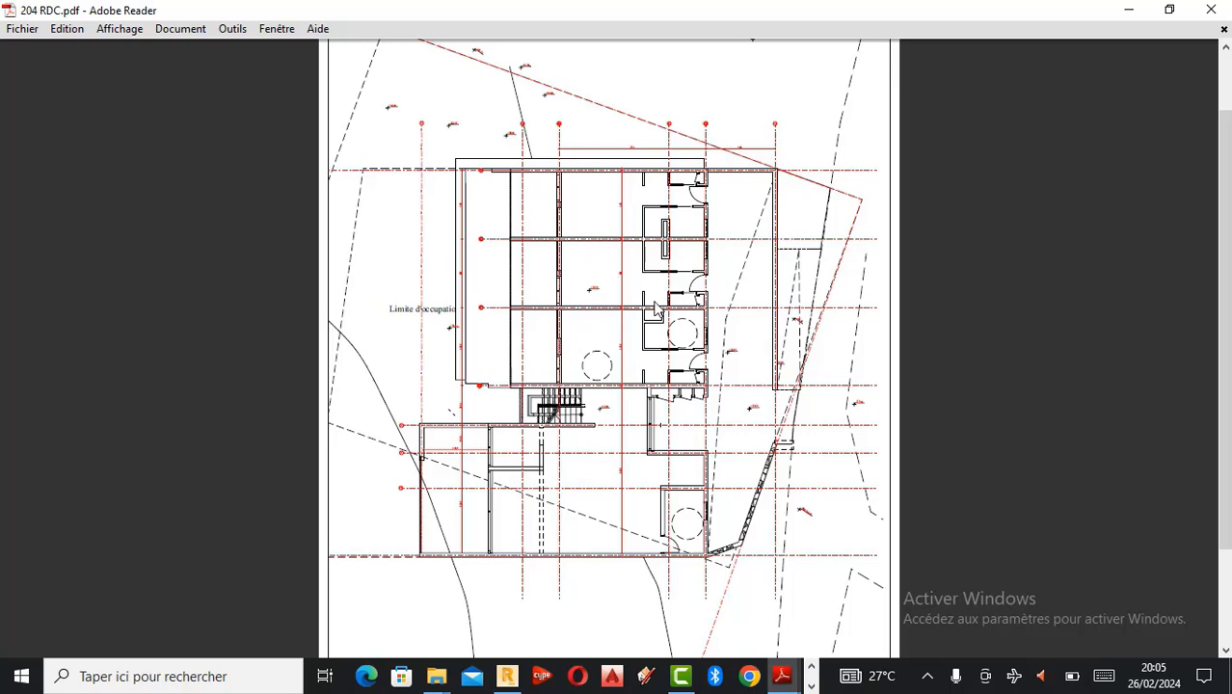
scroll(657, 158, up, 1)
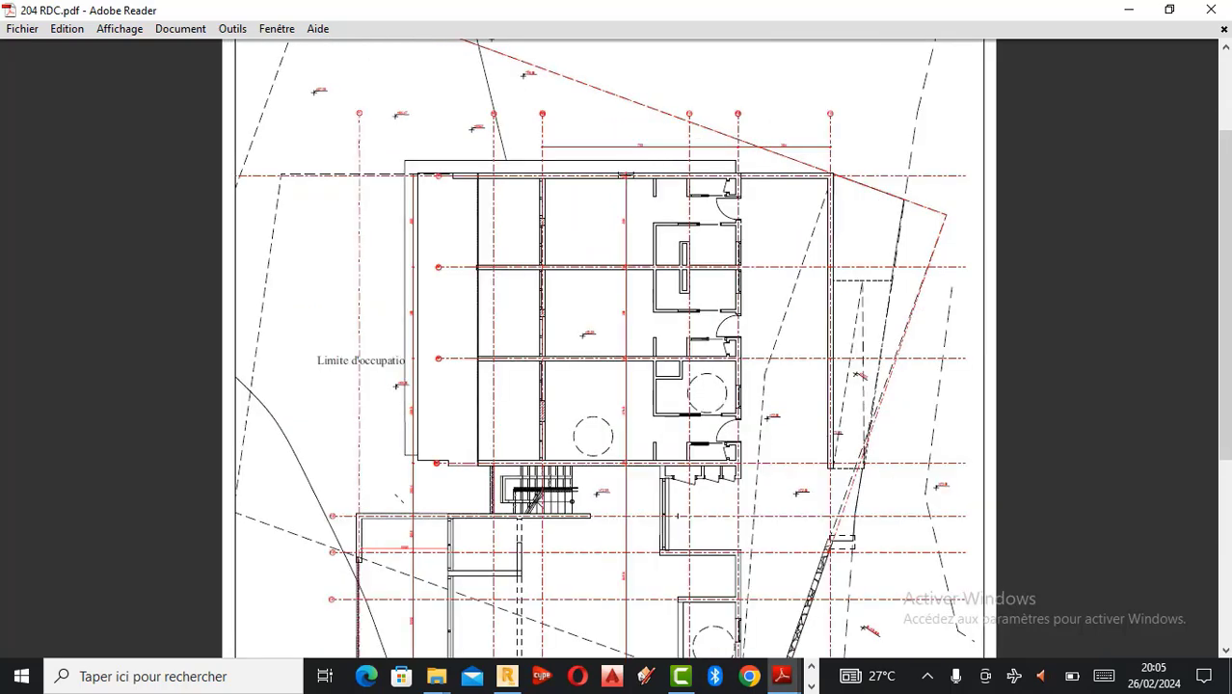
scroll(624, 205, down, 1)
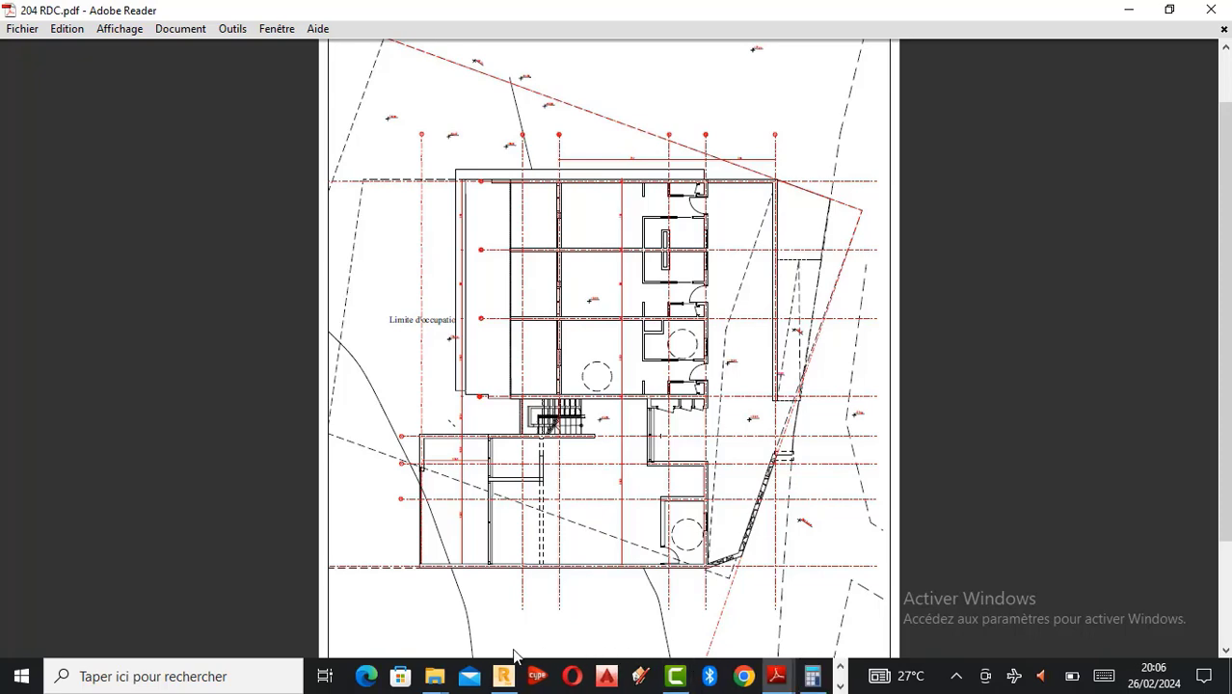
Switch back to Robot Structural Analysis and display the model as a plan projection with the whole Cave 1 level in view.
mouse_move(508, 681)
click(533, 627)
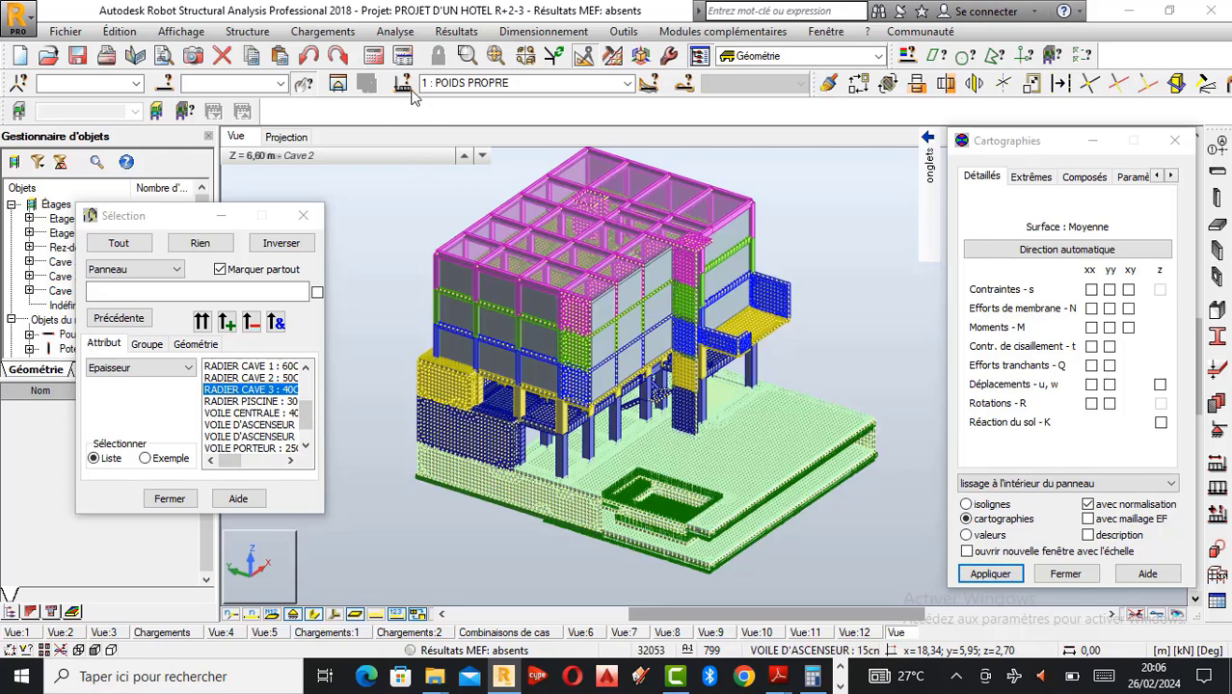
click(289, 138)
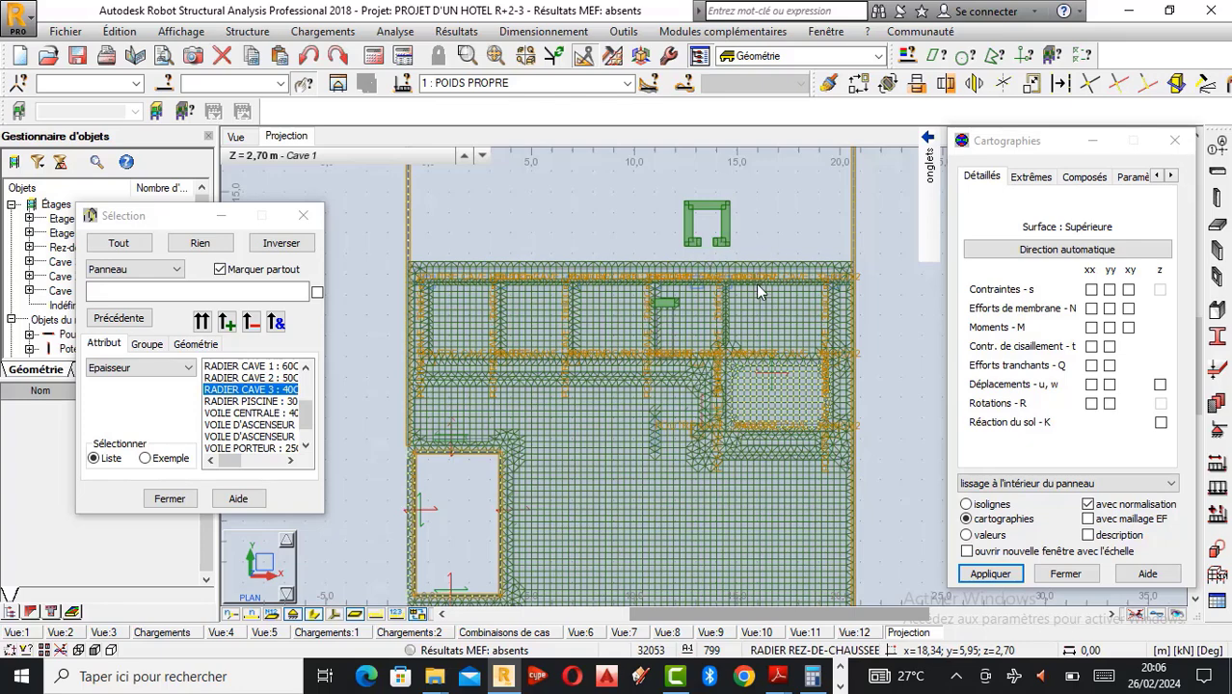
scroll(755, 283, left, 5)
scroll(409, 407, down, 2)
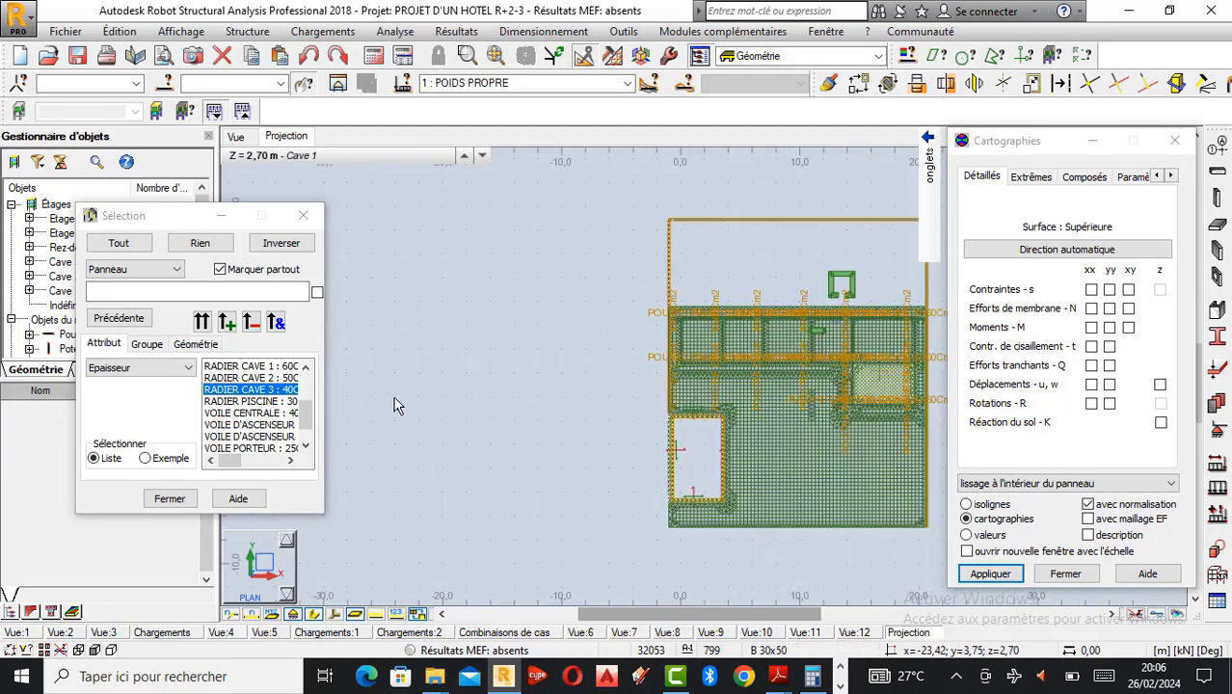
scroll(393, 405, down, 1)
scroll(627, 358, right, 2)
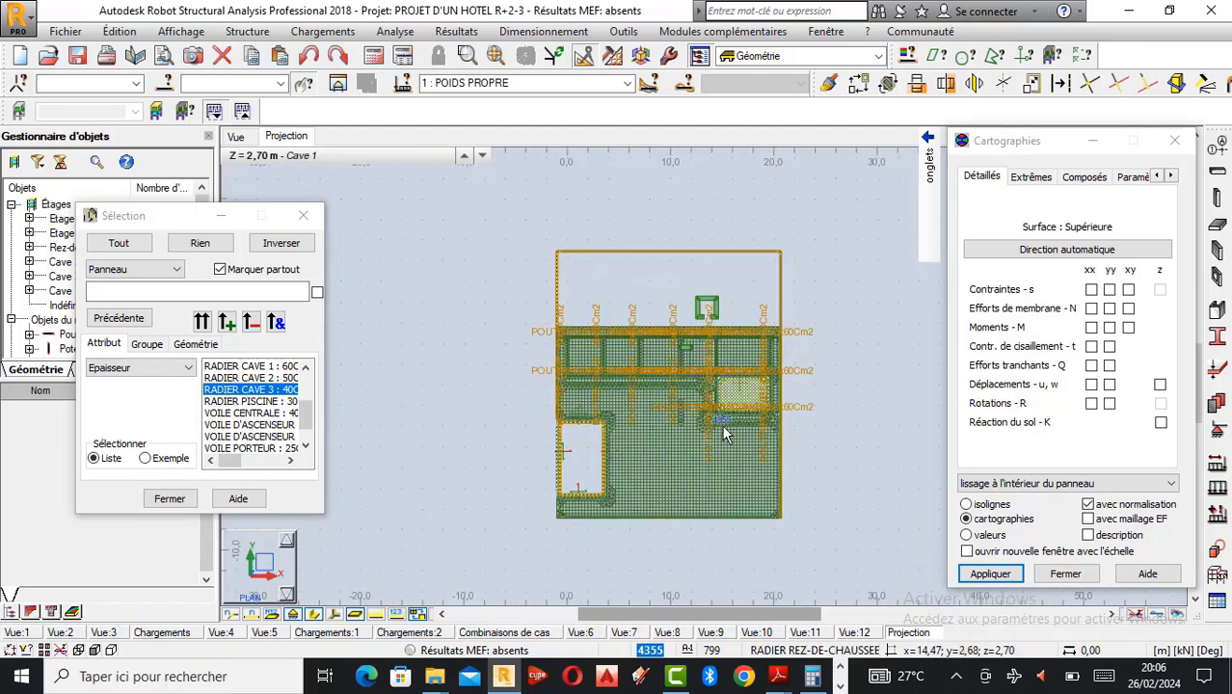
scroll(725, 434, up, 1)
Set the plan projection to the "Rez-de-chaussée" level at 12.40 m, moving the Selection dialog clear of the level list.
click(328, 156)
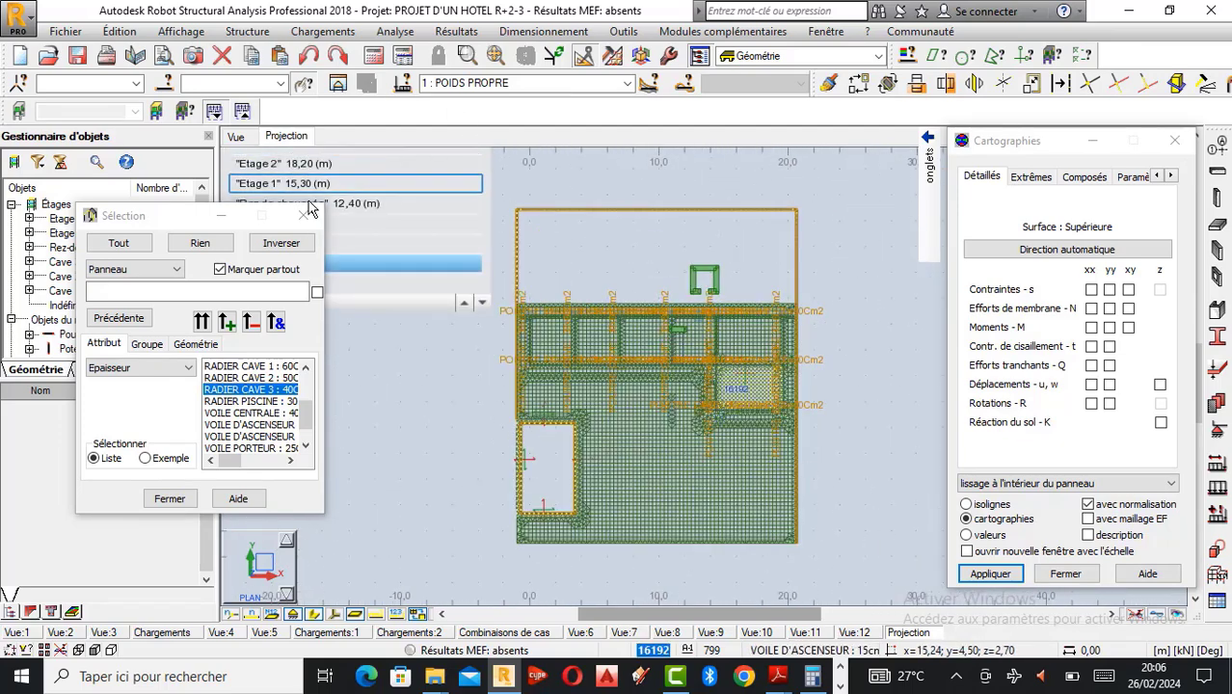
drag(170, 212, 125, 342)
mouse_move(459, 168)
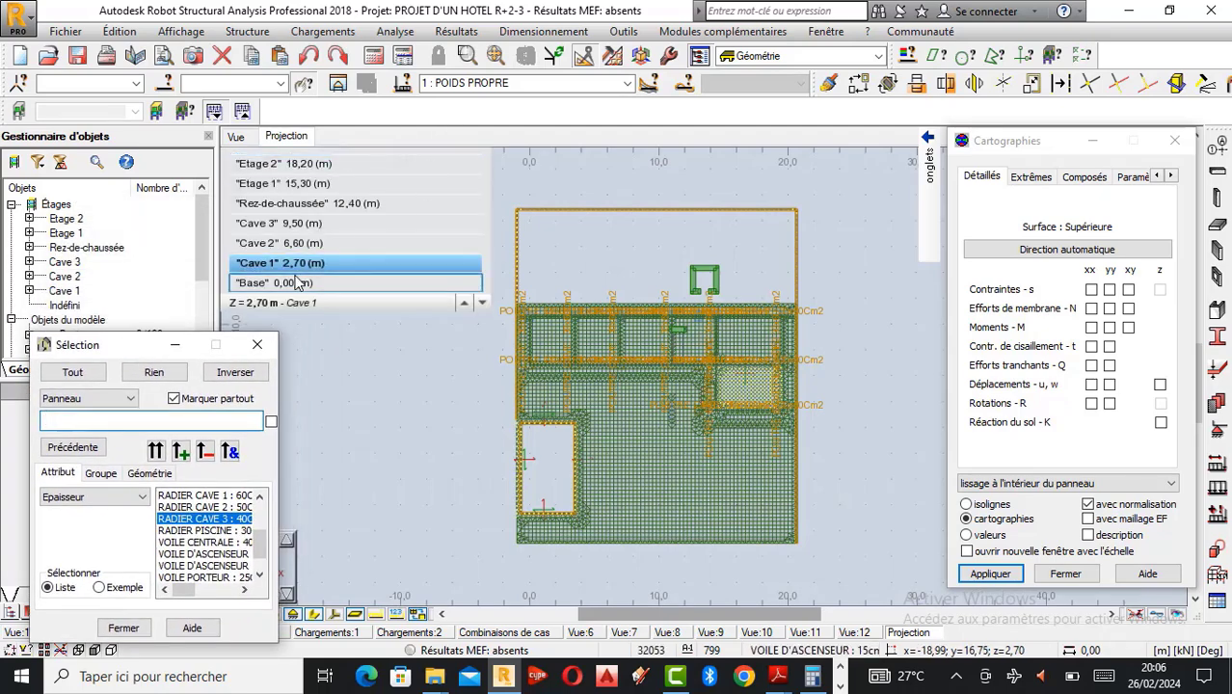
click(309, 205)
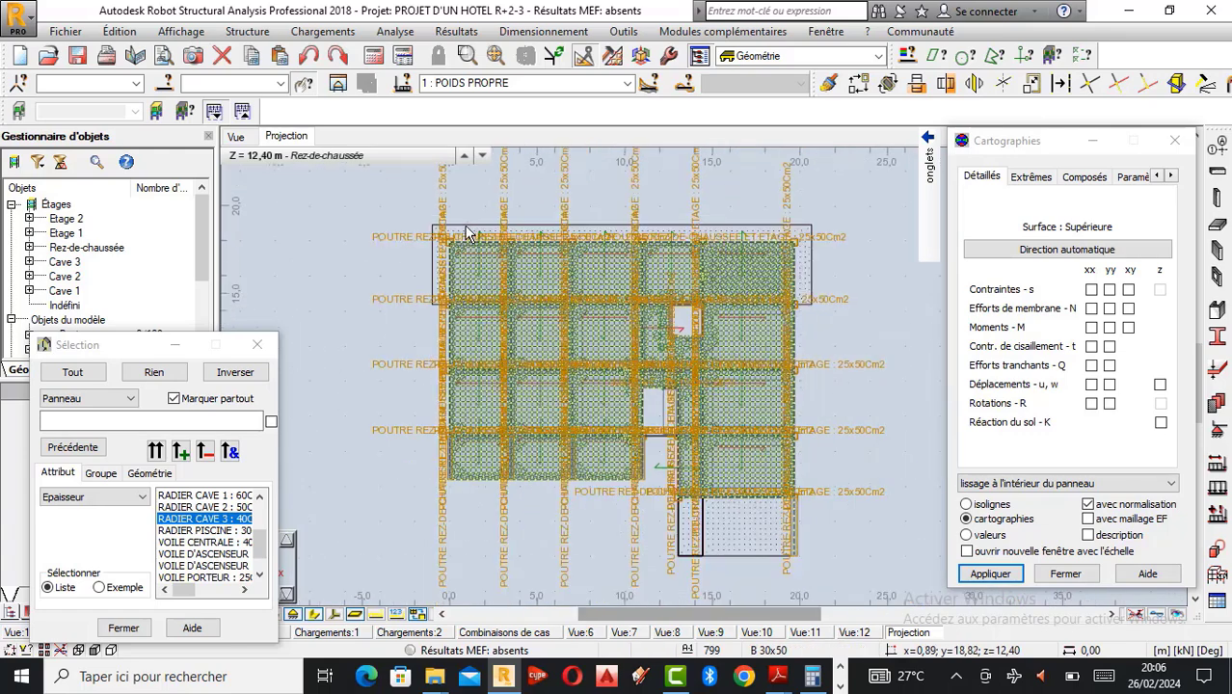
scroll(564, 229, down, 1)
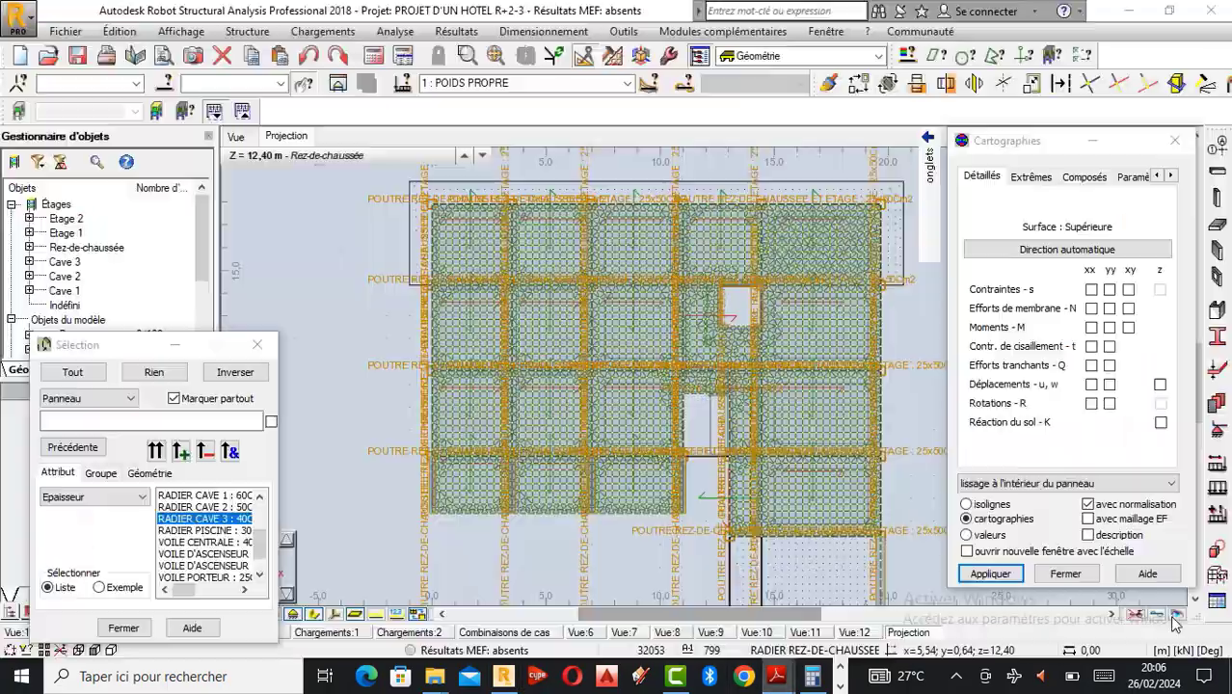
Switch to the PDF "205 R-1" in Adobe Reader and examine its room layout and dimensions.
key(alt+Tab)
scroll(440, 316, down, 4)
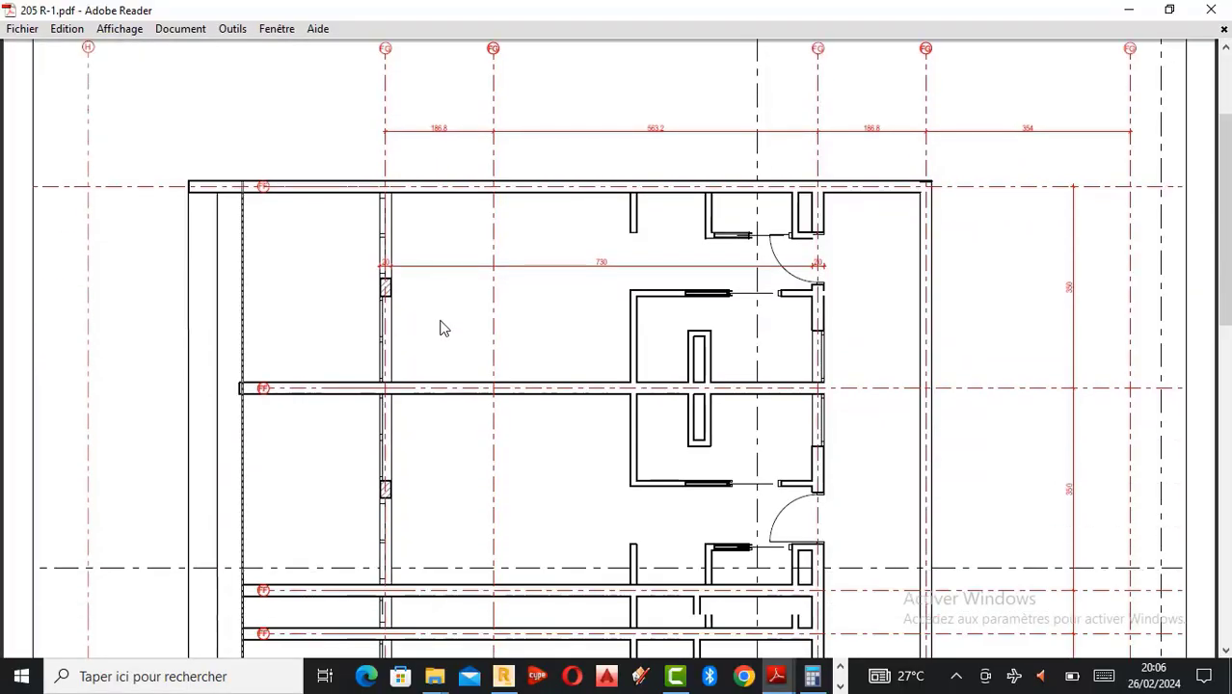